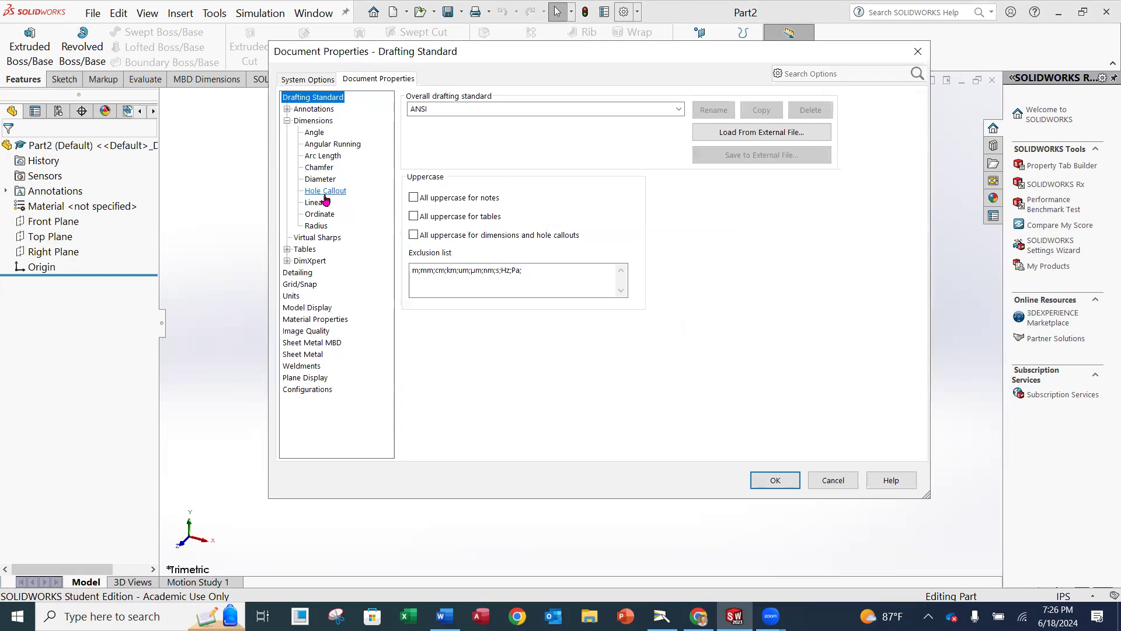
# Set the base dimension standard to ANSI for diameter, linear and radius dimensions in the document properties
pyautogui.click(321, 179)
pyautogui.click(456, 147)
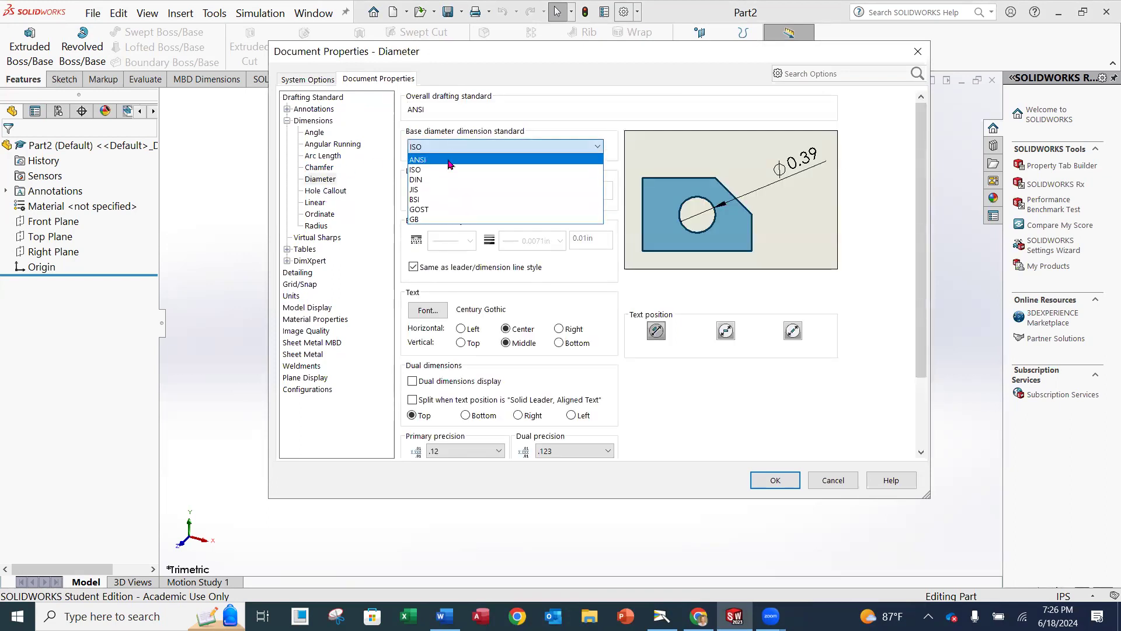
pyautogui.click(446, 158)
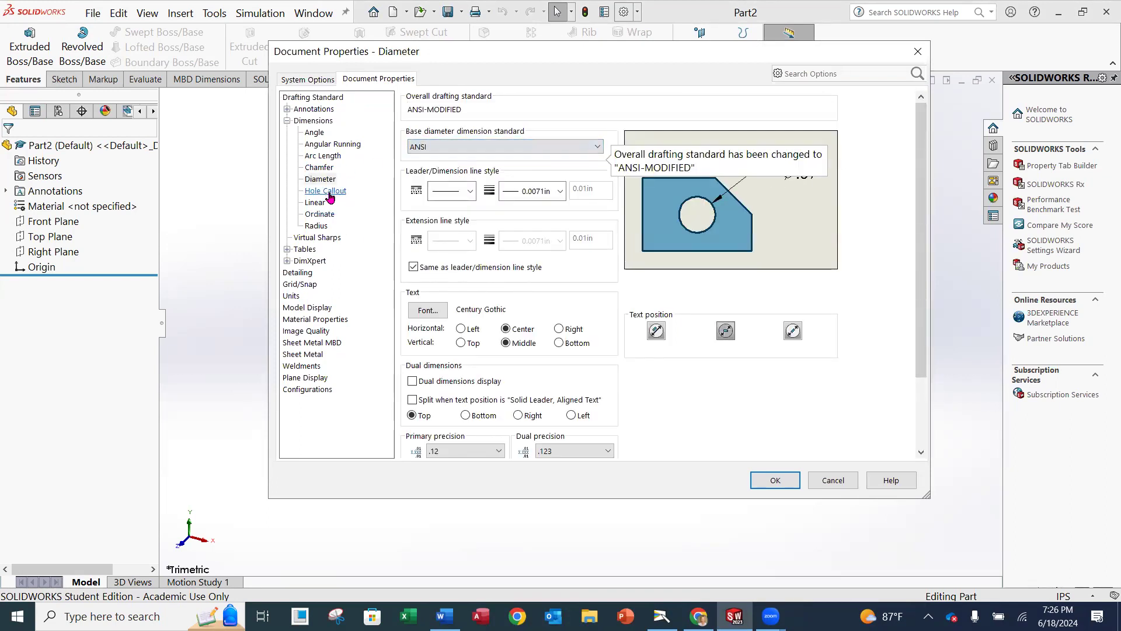
pyautogui.click(316, 203)
pyautogui.click(456, 150)
pyautogui.click(449, 161)
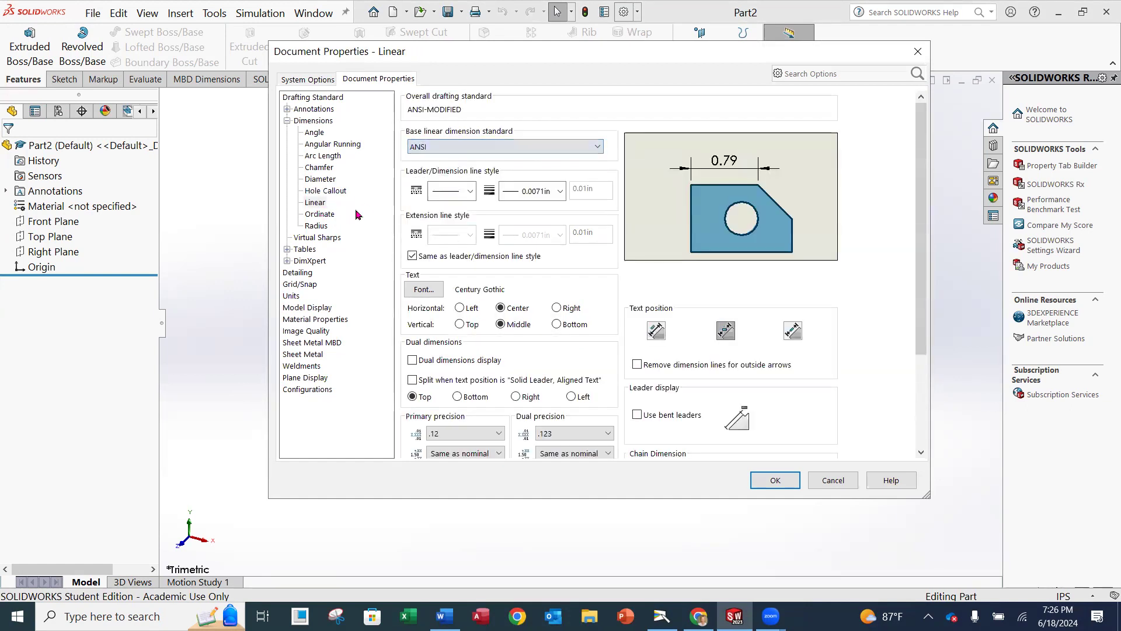
pyautogui.click(316, 225)
pyautogui.click(457, 150)
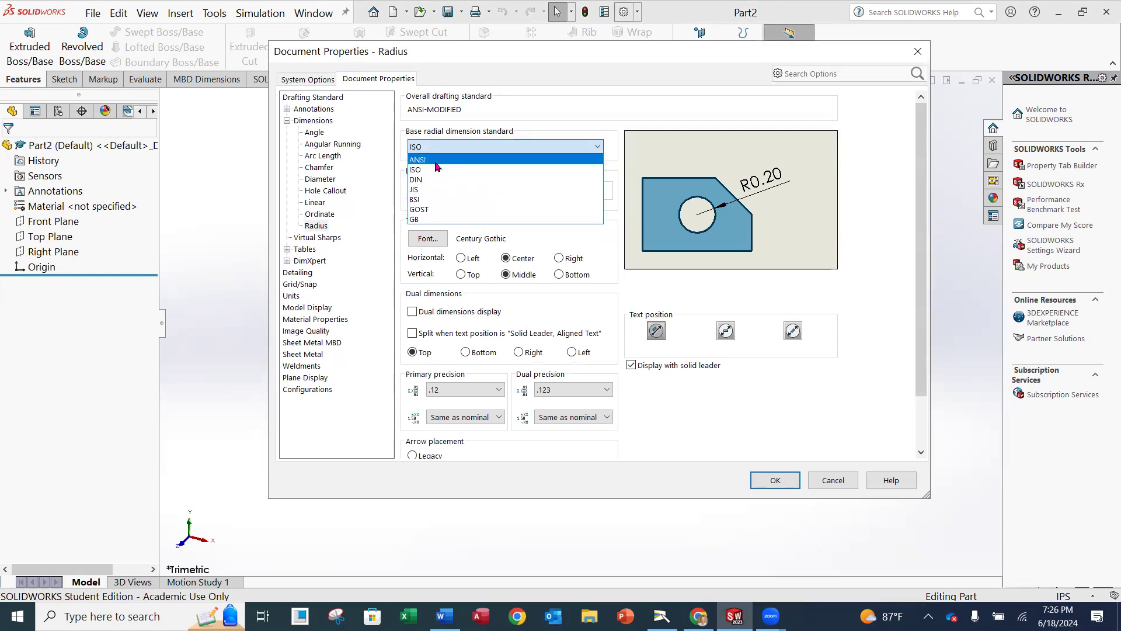
pyautogui.click(440, 160)
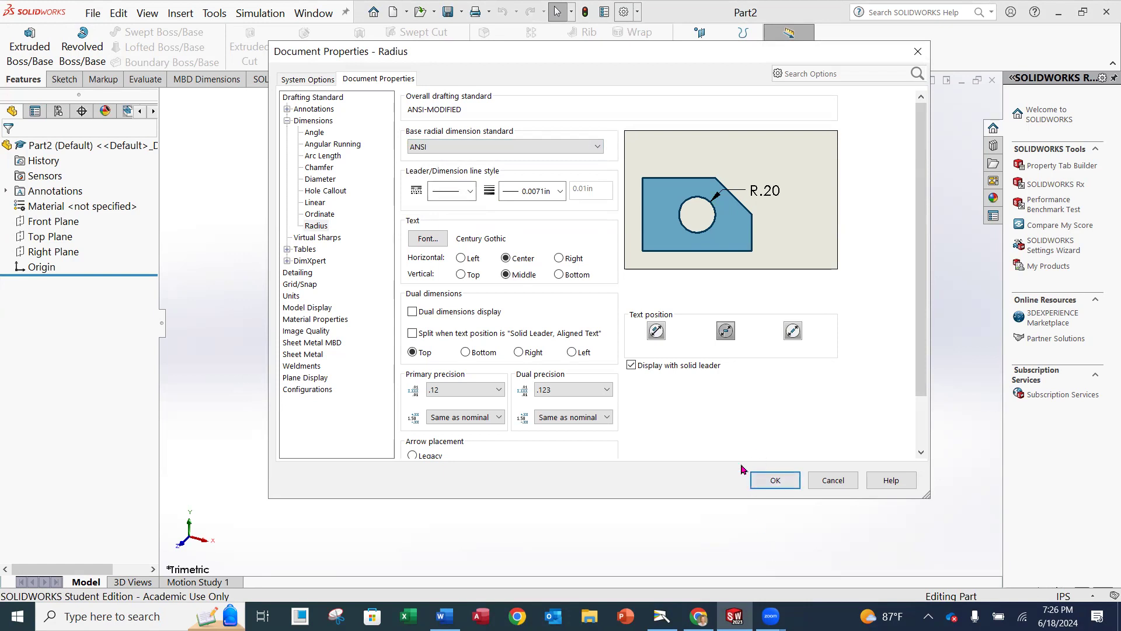
# Set the primary precision of radius dimensions to five decimal places (.12345) and apply the document properties
pyautogui.click(500, 391)
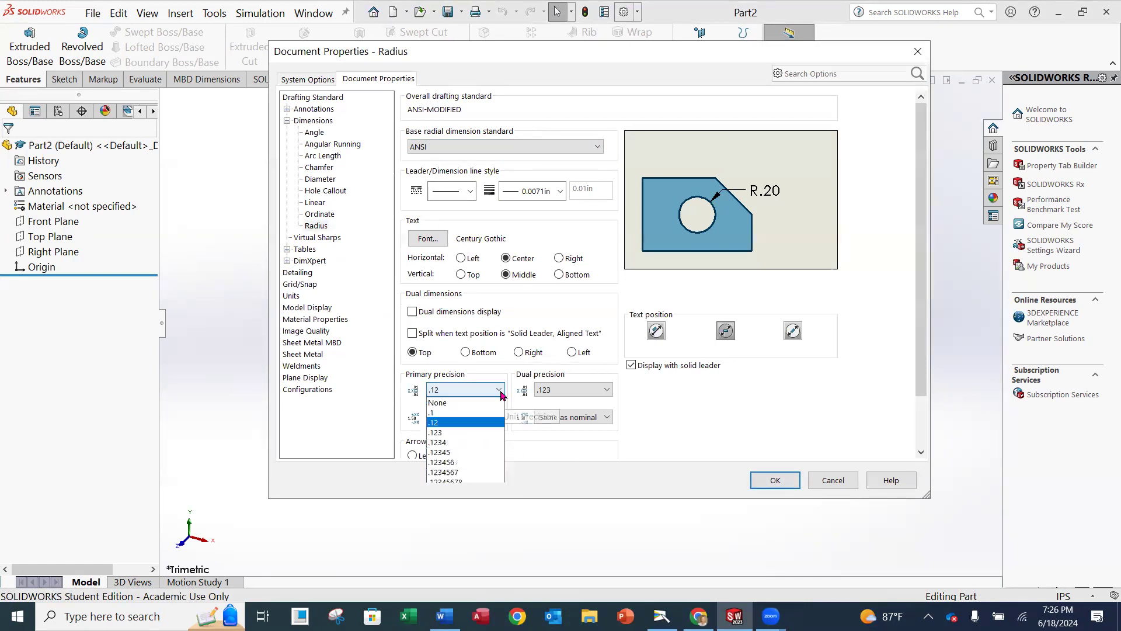
pyautogui.click(476, 453)
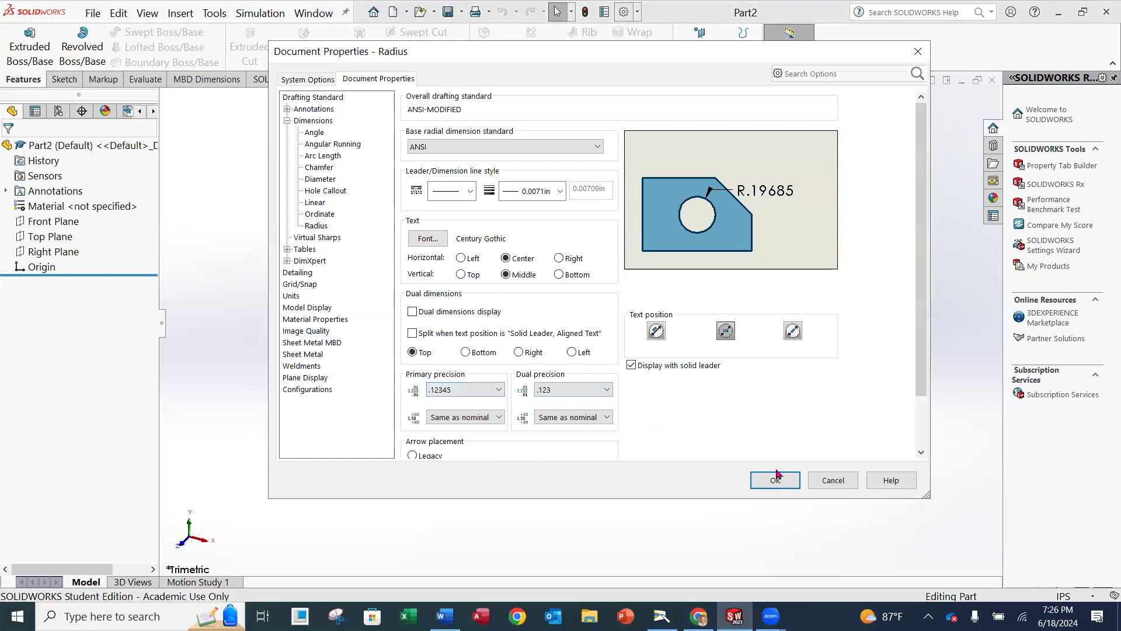
pyautogui.press('Return')
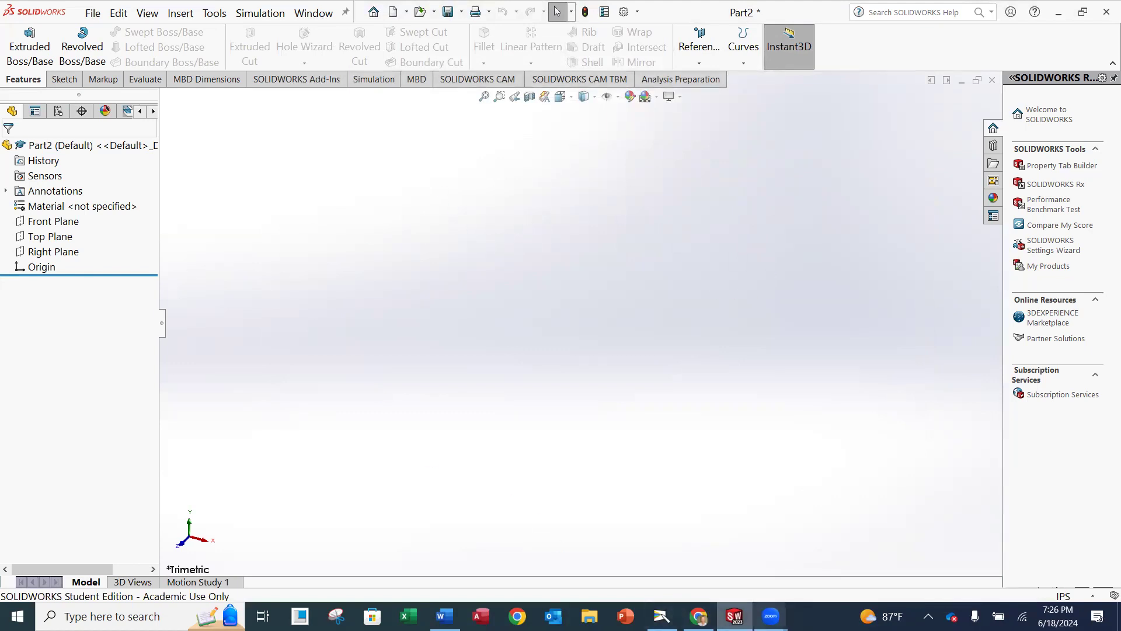
# Examine the Indexing Guide drawing in the Camera window for its shape and dimensions, and return to SOLIDWORKS
pyautogui.moveTo(698, 616)
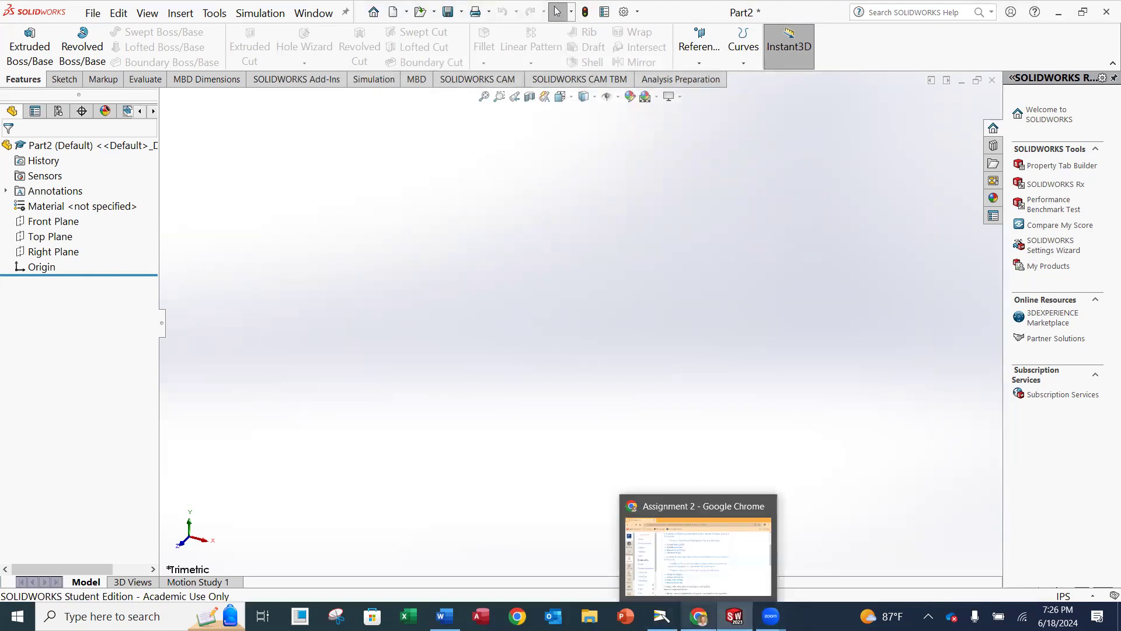
pyautogui.click(662, 616)
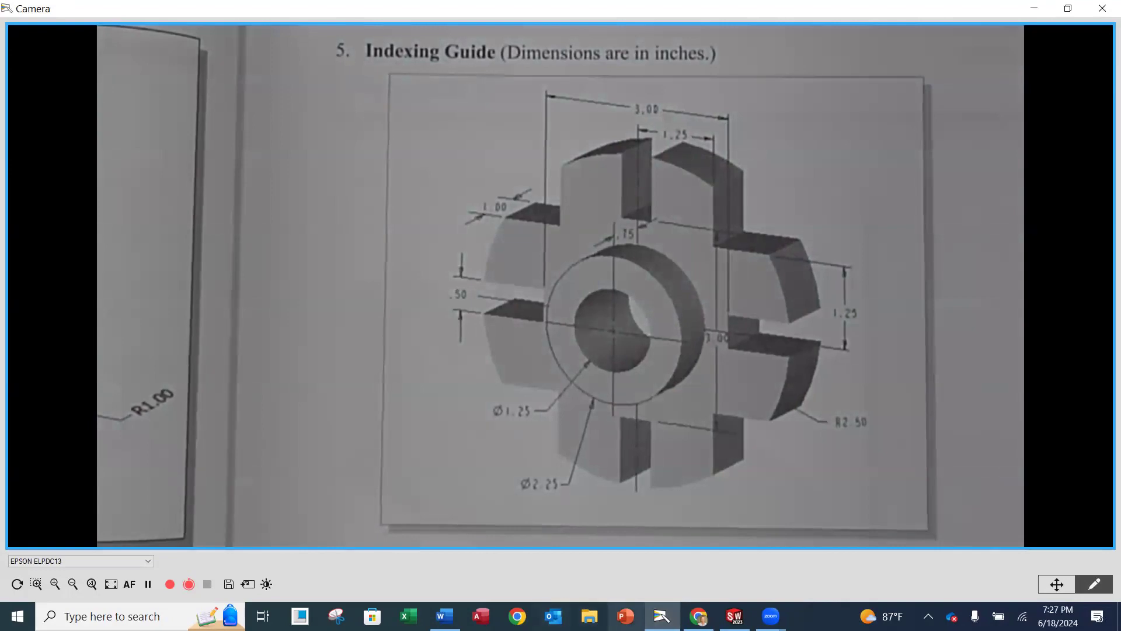
pyautogui.hotkey('alt', 'Tab')
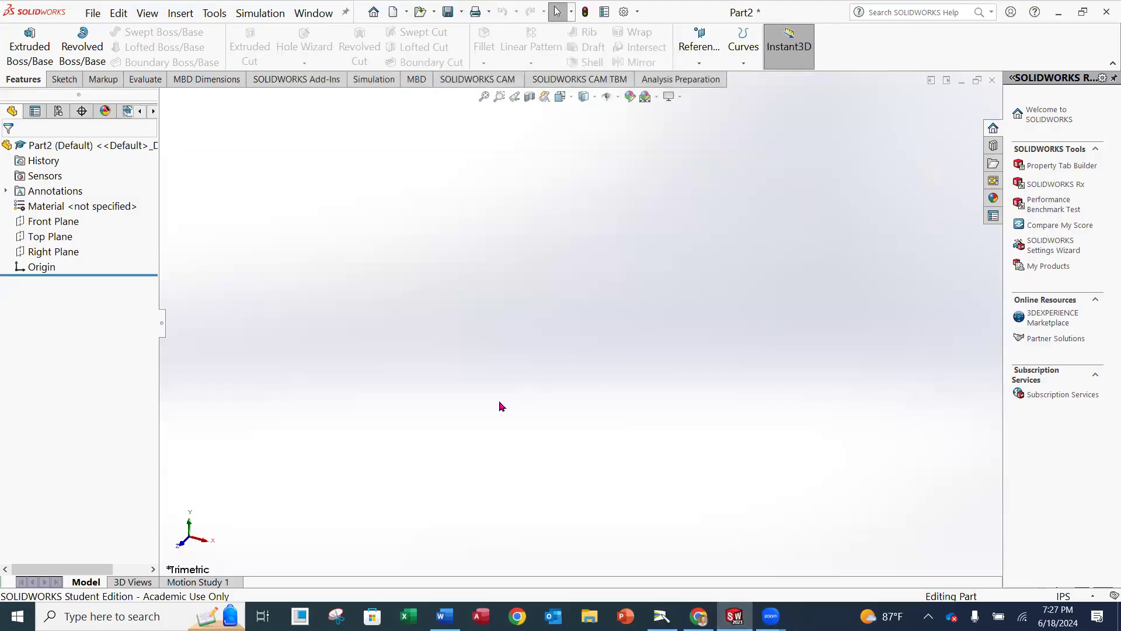
# Start an Extruded Boss/Base and open its sketch on the Front Plane
pyautogui.click(19, 55)
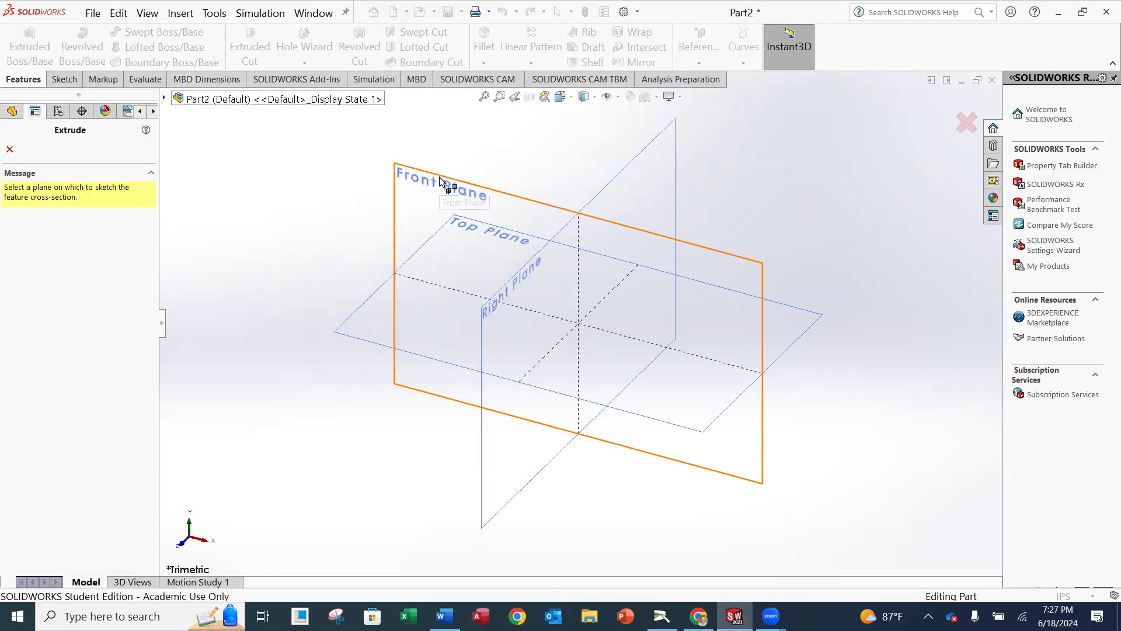
pyautogui.click(440, 180)
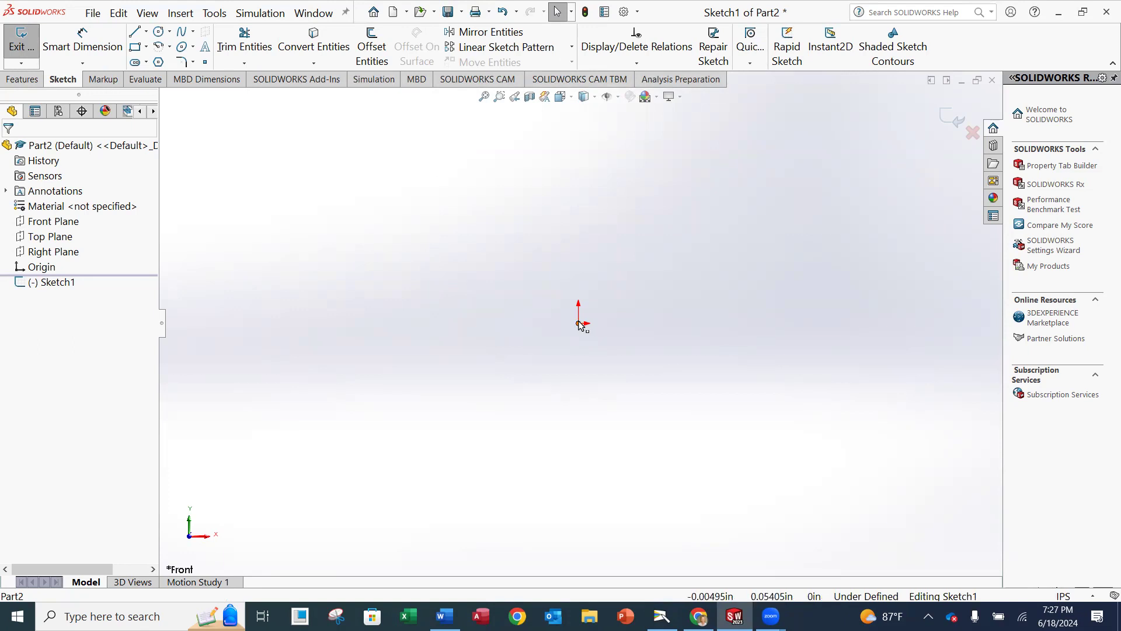
# Check the Assignment 2 page in Chrome and the drawing's outer radius in the Camera window, and return to SOLIDWORKS
pyautogui.click(699, 616)
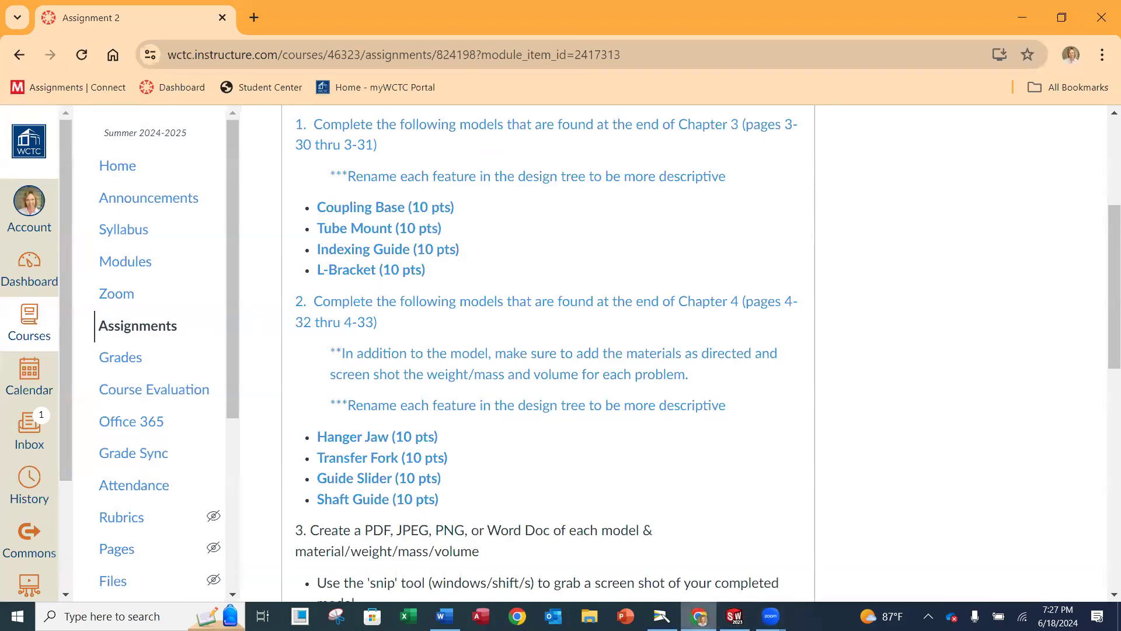
pyautogui.click(661, 616)
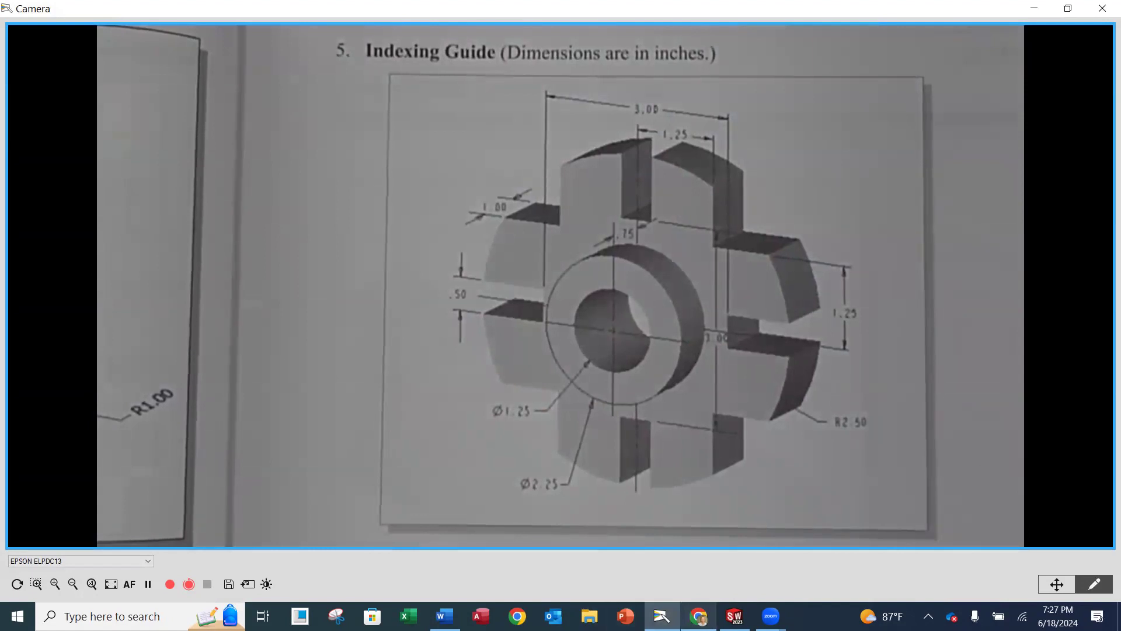
pyautogui.click(734, 616)
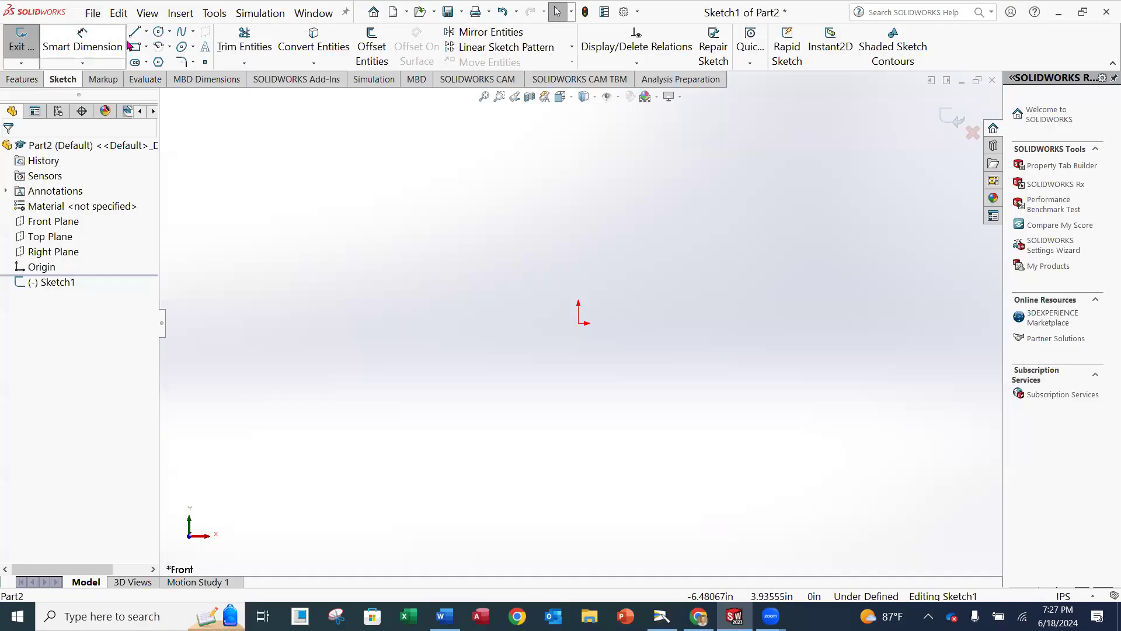
# Sketch a circle about 5.69 in in diameter centred on the origin
pyautogui.click(159, 32)
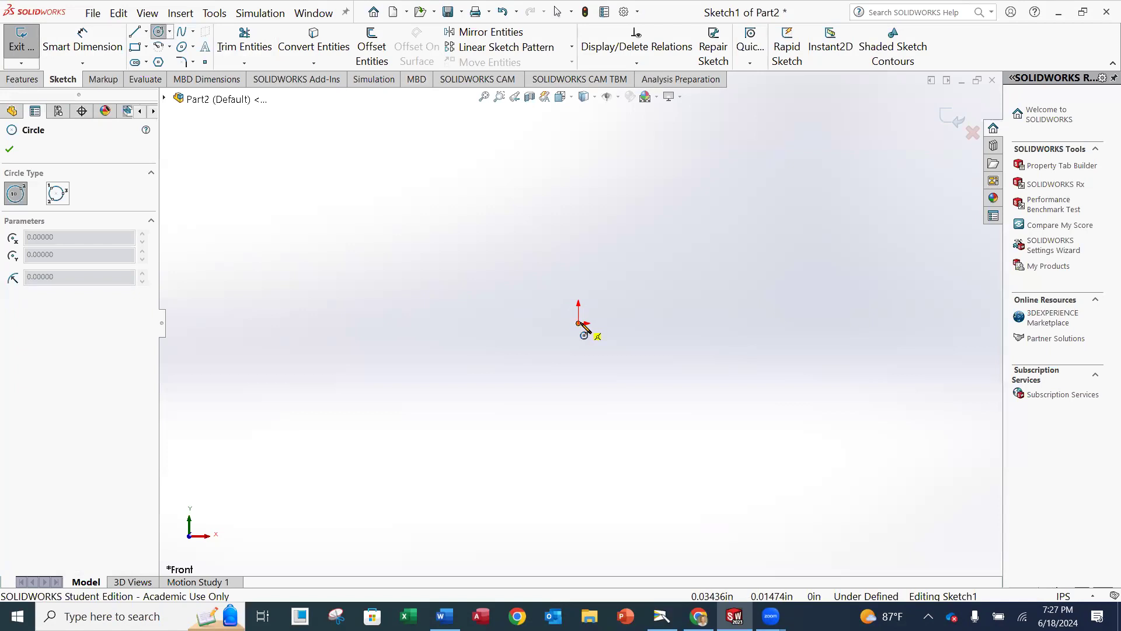
pyautogui.moveTo(579, 323)
pyautogui.mouseDown()
pyautogui.moveTo(733, 269)
pyautogui.moveTo(733, 254)
pyautogui.mouseUp()
pyautogui.click(11, 150)
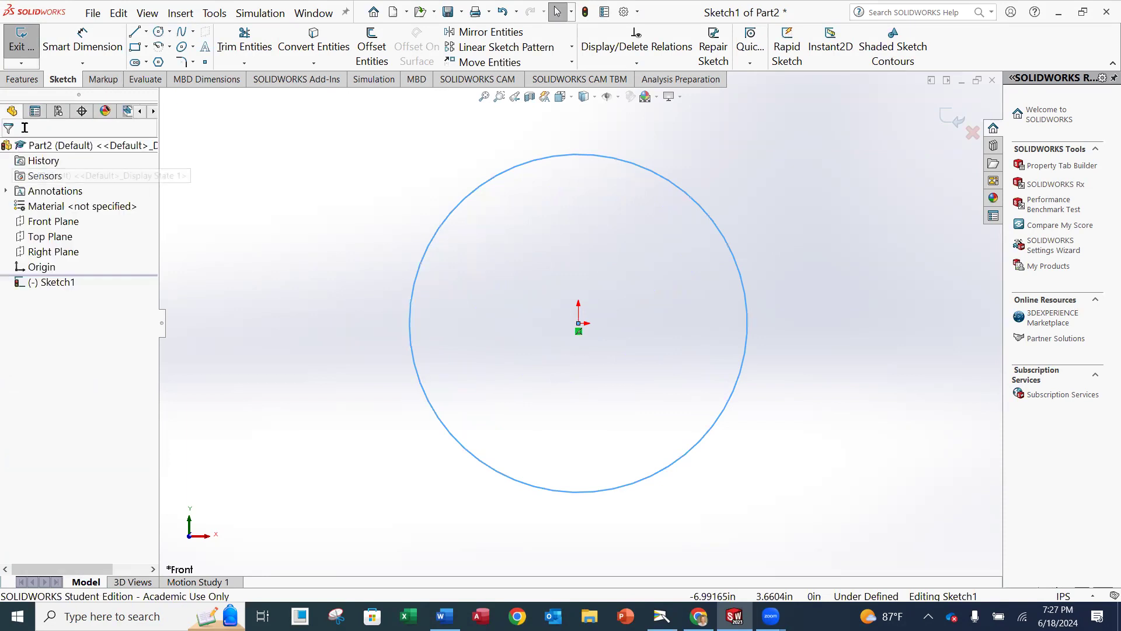
# Dimension the circle's diameter as 5 in
pyautogui.click(83, 40)
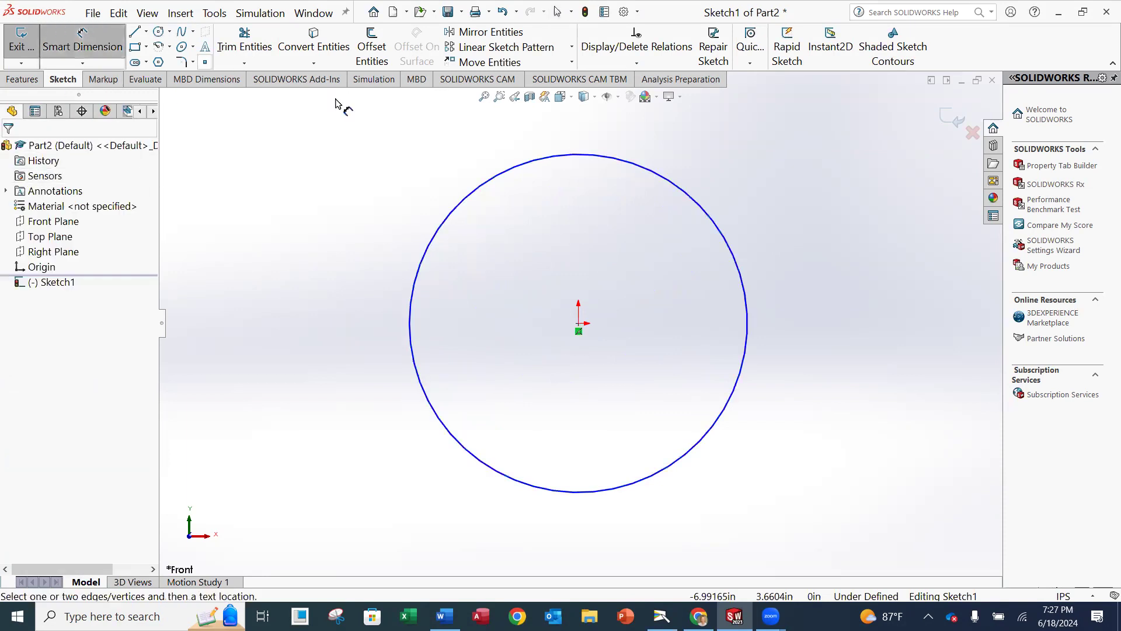
pyautogui.click(490, 182)
pyautogui.click(359, 143)
pyautogui.write('5')
pyautogui.press('Return')
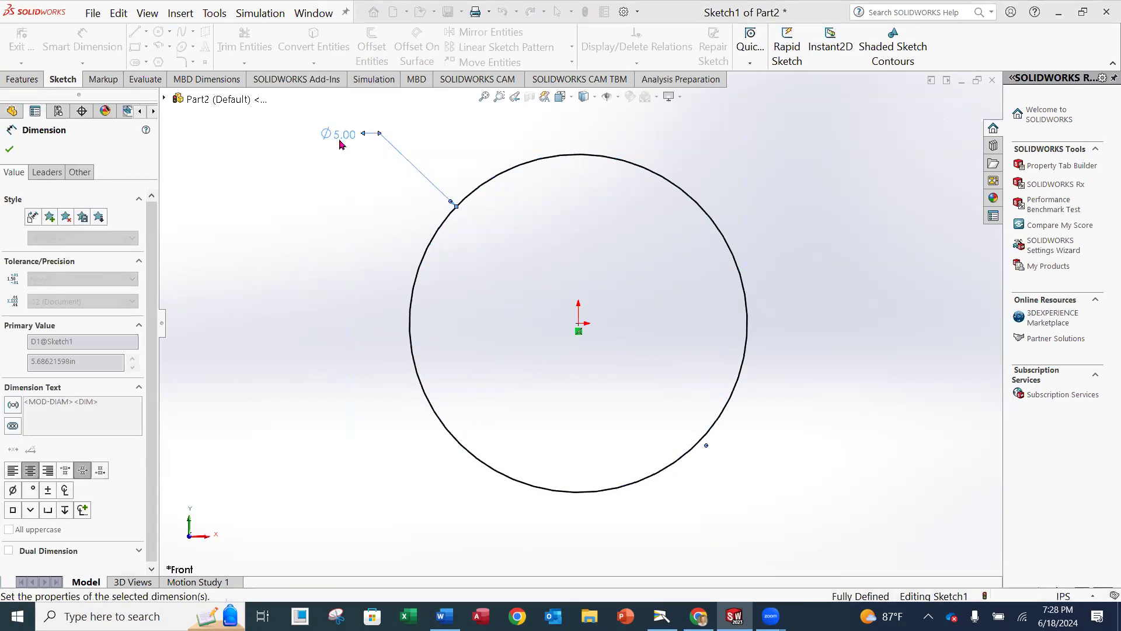
pyautogui.click(10, 149)
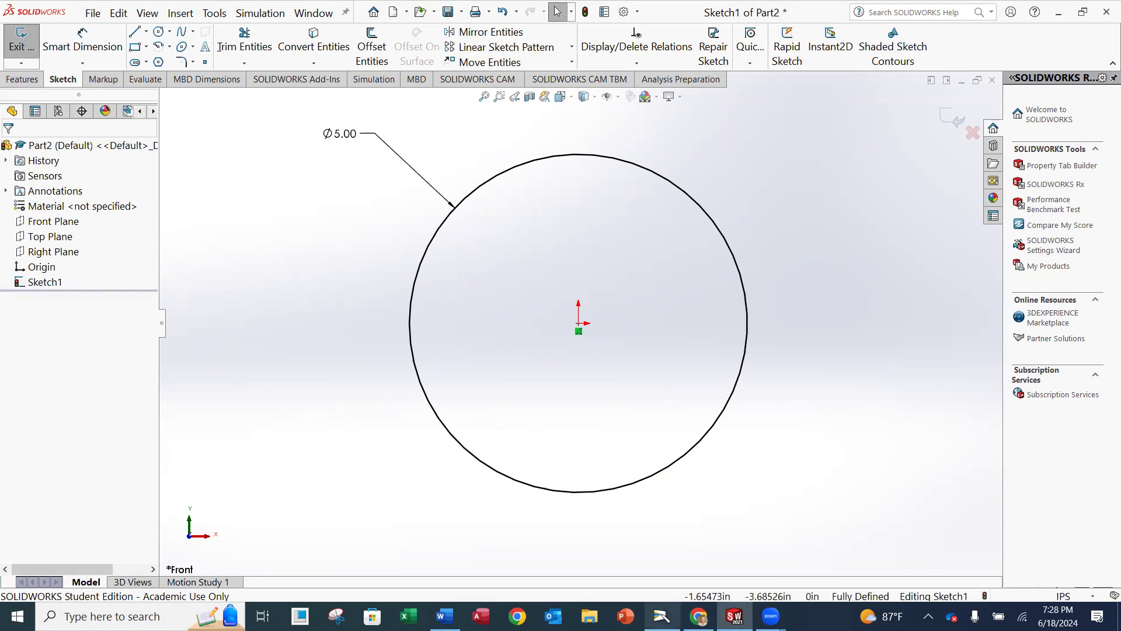
# Review the slot dimensions on the Indexing Guide drawing in the Camera window, and return to the SOLIDWORKS sketch
pyautogui.moveTo(661, 616)
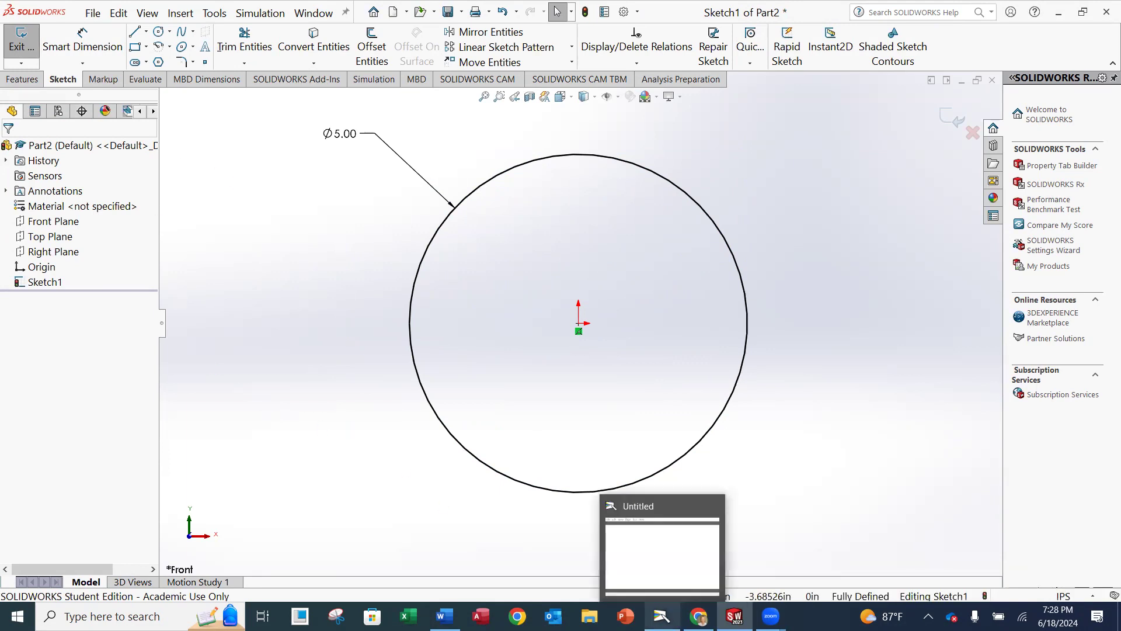
pyautogui.click(662, 555)
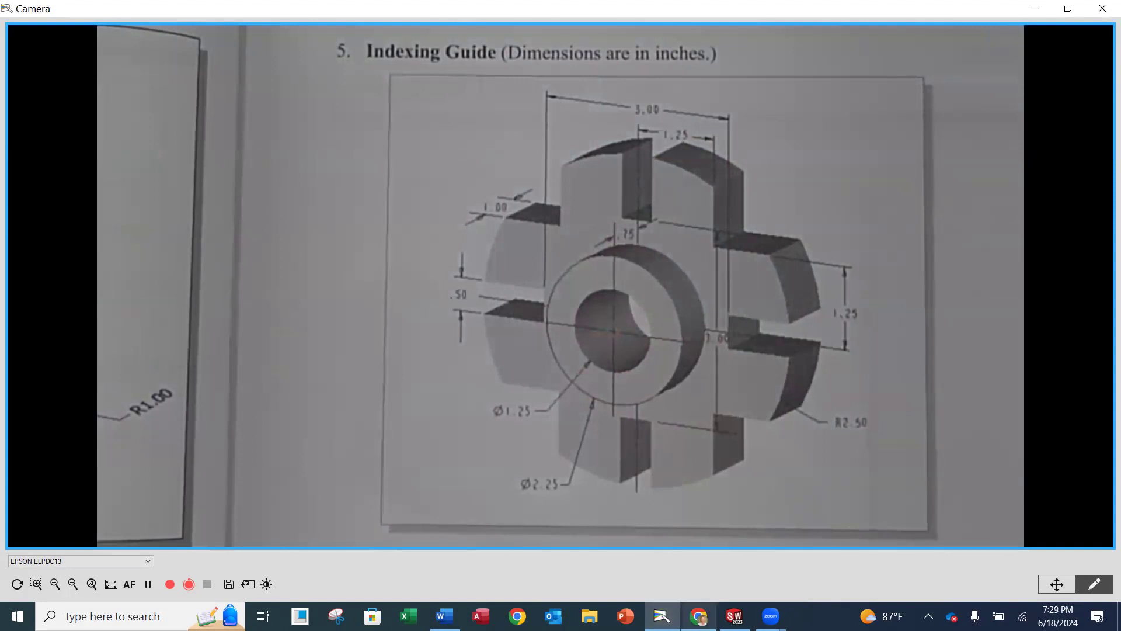
pyautogui.click(734, 617)
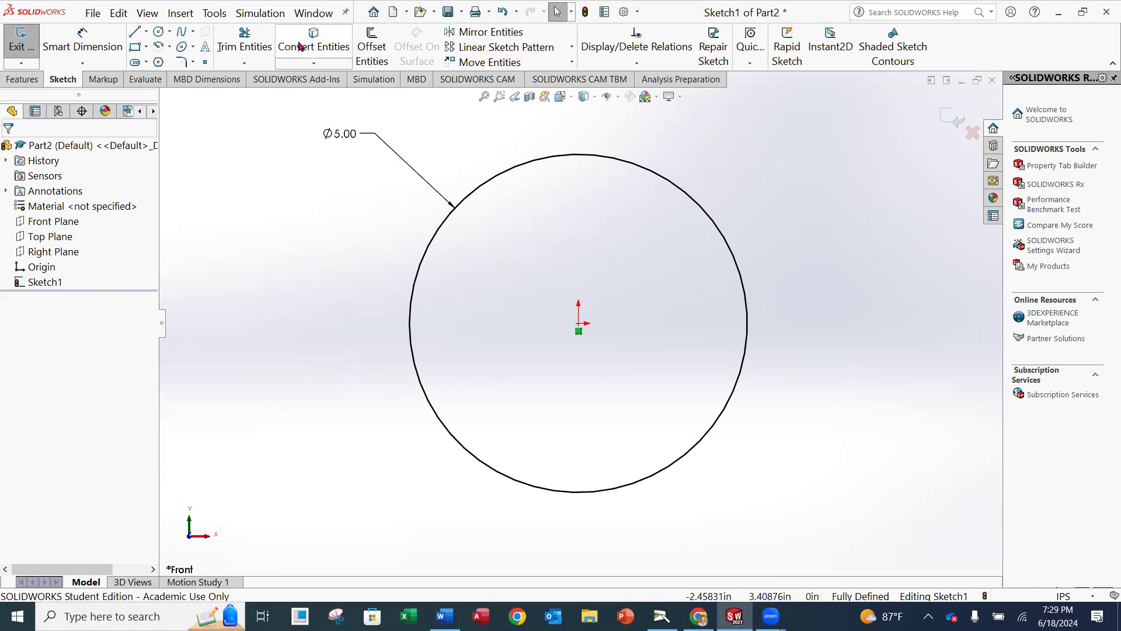
# Sketch an open-topped slot of three lines inside the circle's upper edge, about 0.79 in wide and 1.37 in deep
pyautogui.click(135, 34)
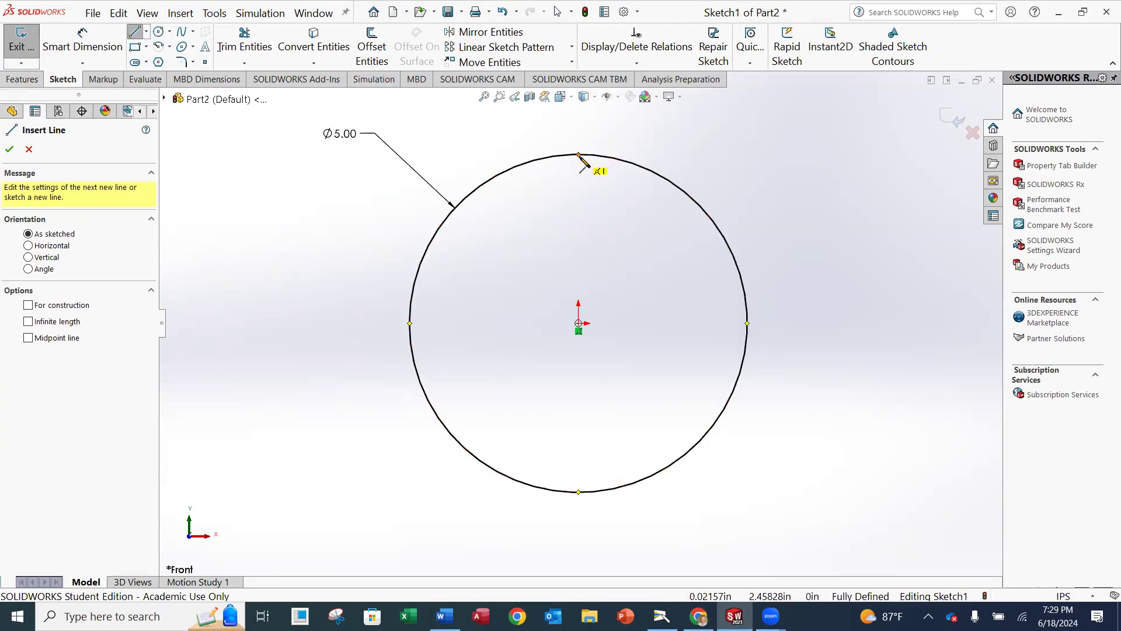
pyautogui.click(554, 157)
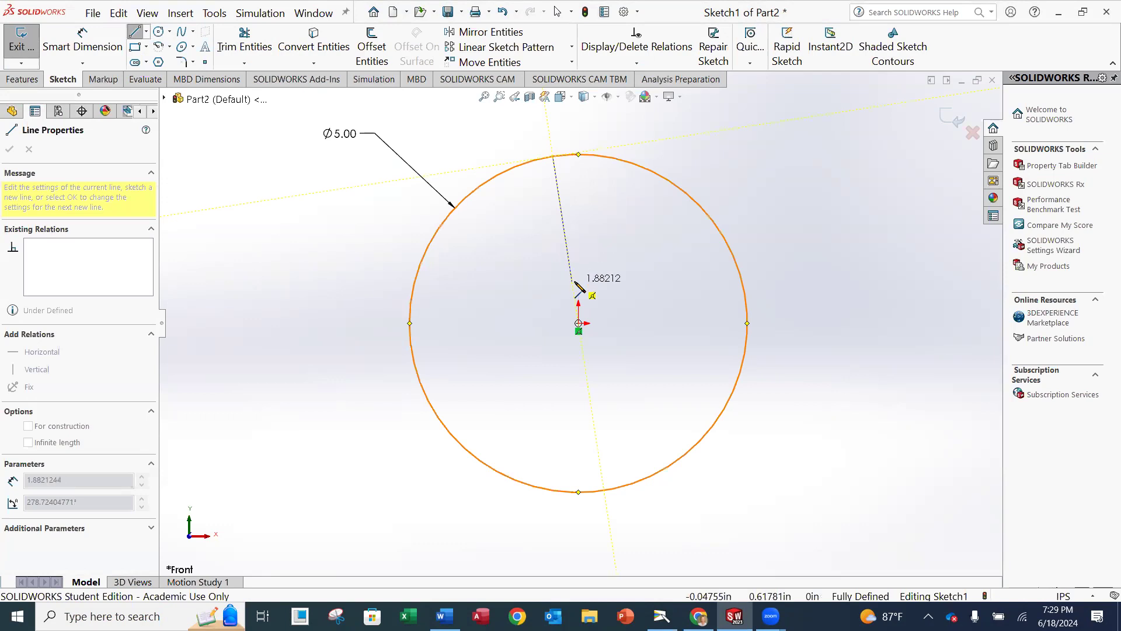
pyautogui.click(554, 248)
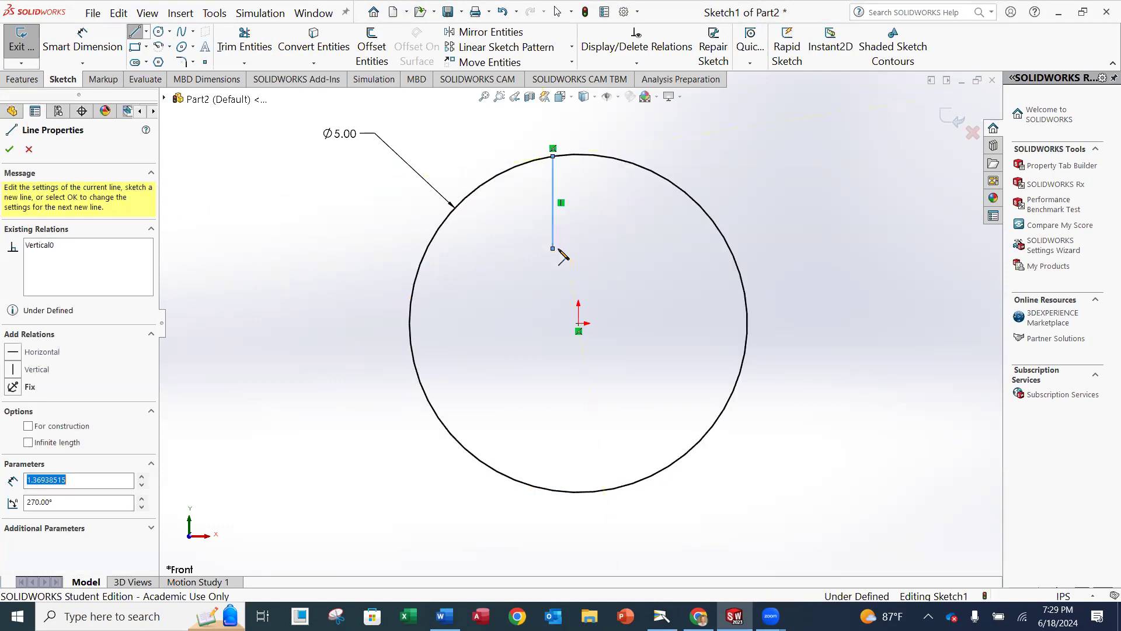
pyautogui.click(606, 248)
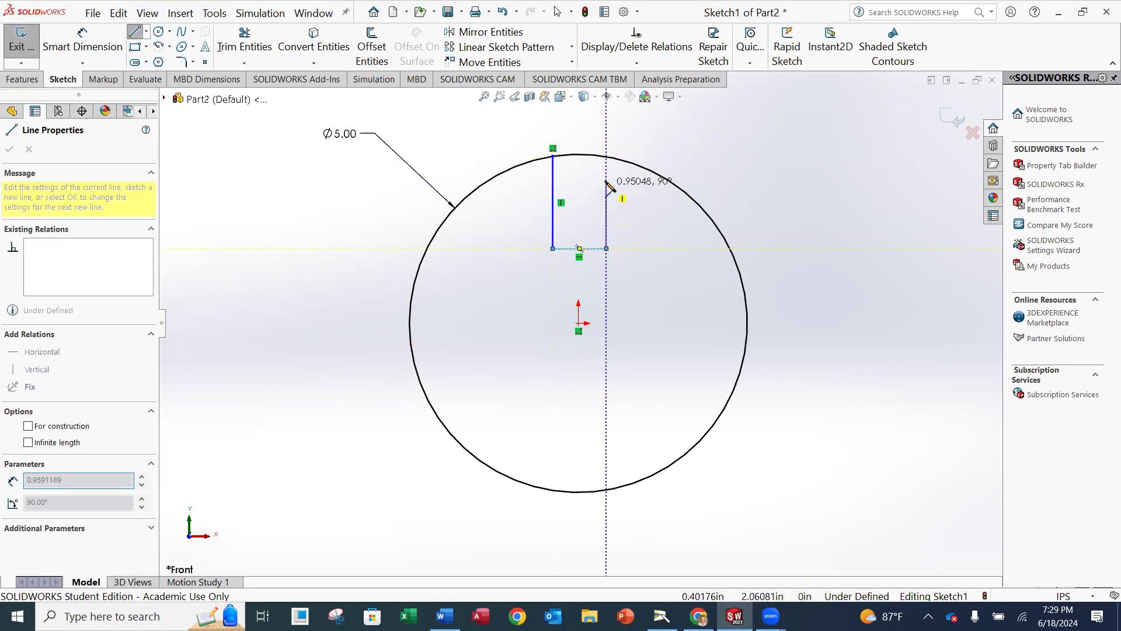
pyautogui.click(608, 156)
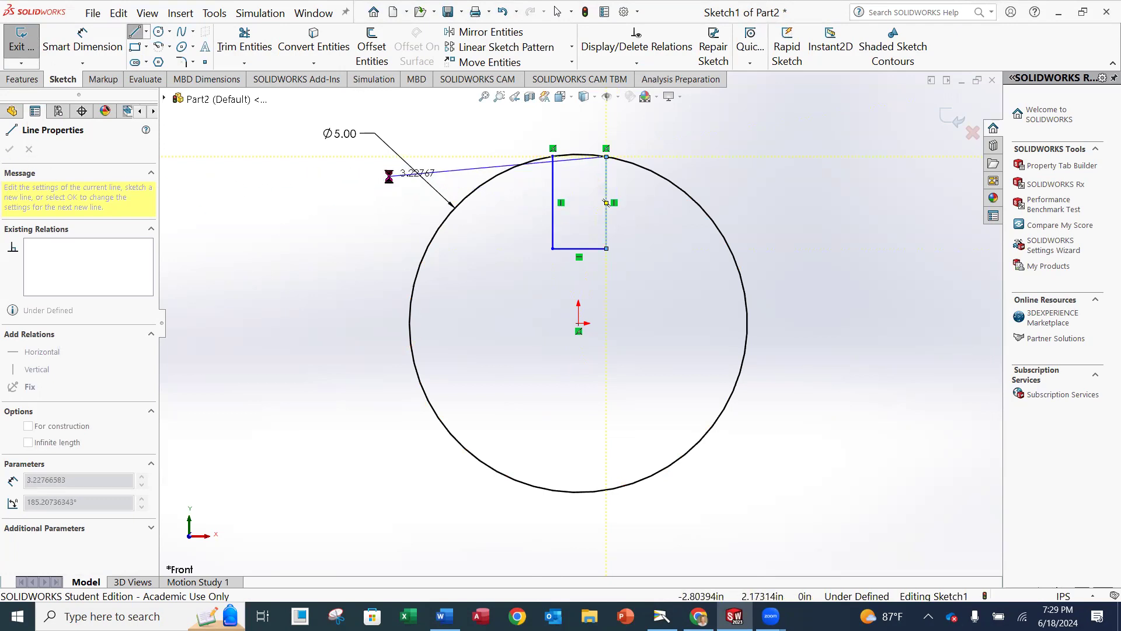
pyautogui.press('Escape')
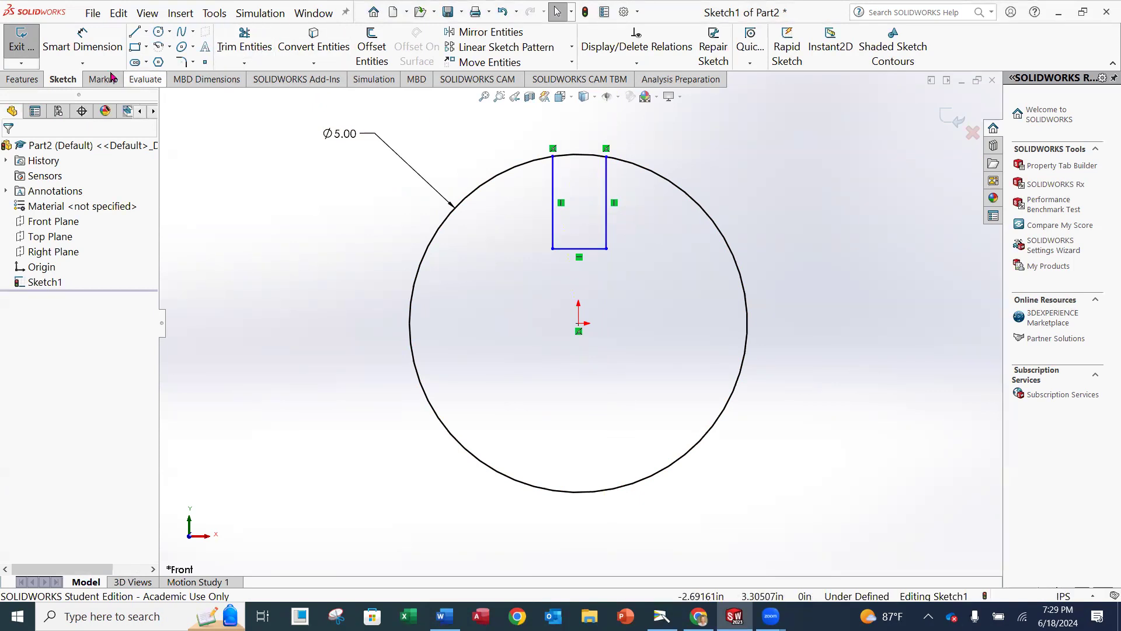
# Dimension the width of the slot's bottom line as 0.5 in
pyautogui.click(83, 47)
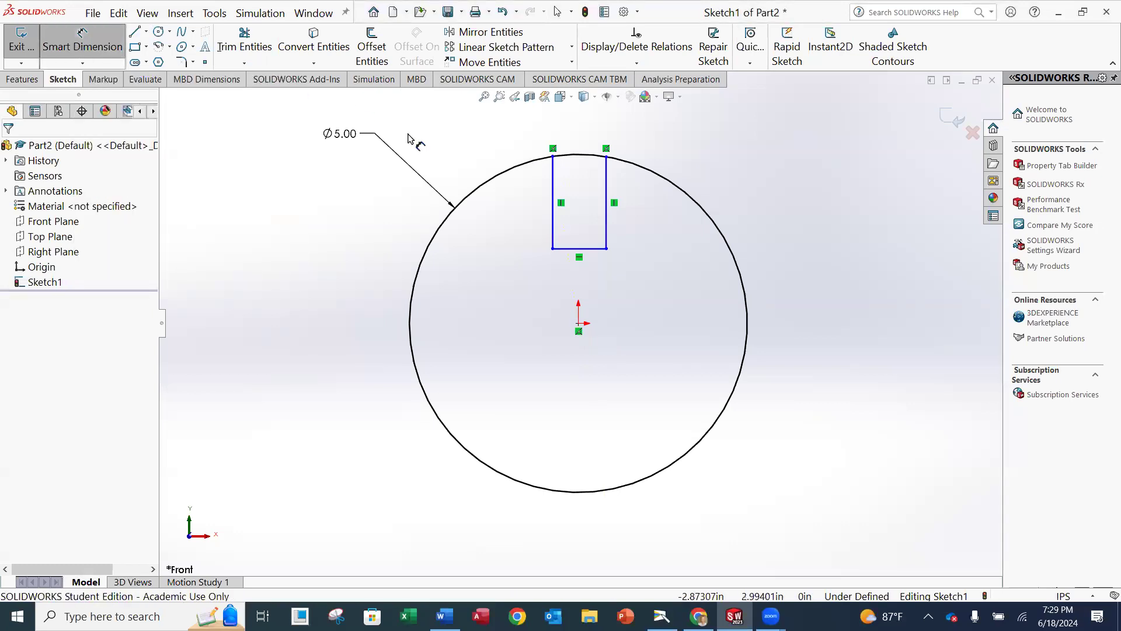
pyautogui.click(574, 250)
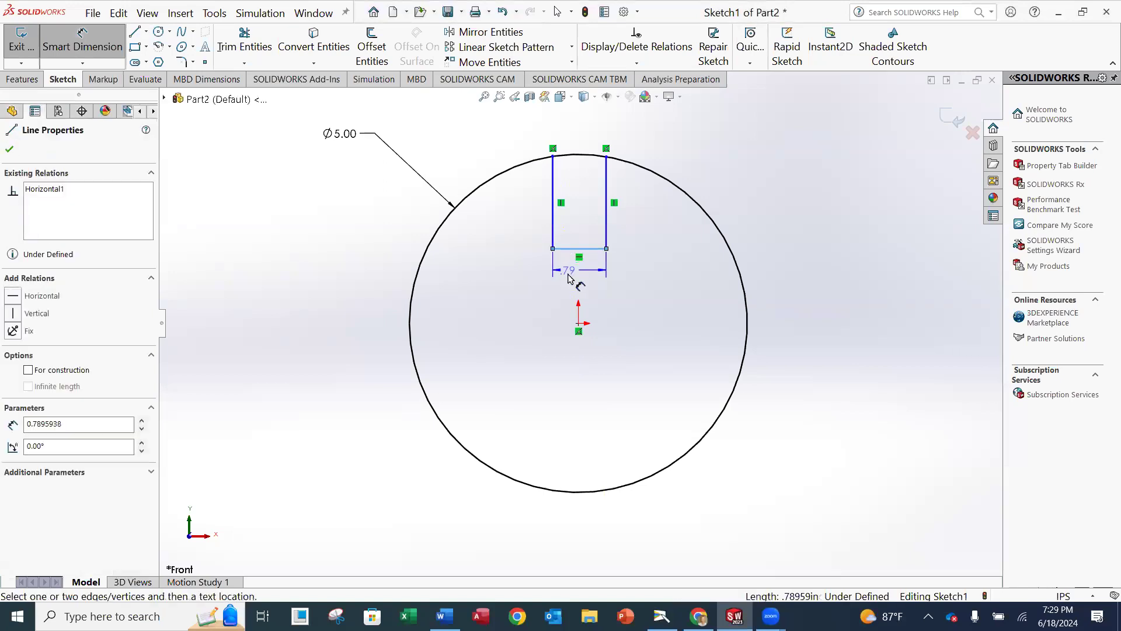
pyautogui.click(658, 285)
pyautogui.write('.5')
pyautogui.press('Return')
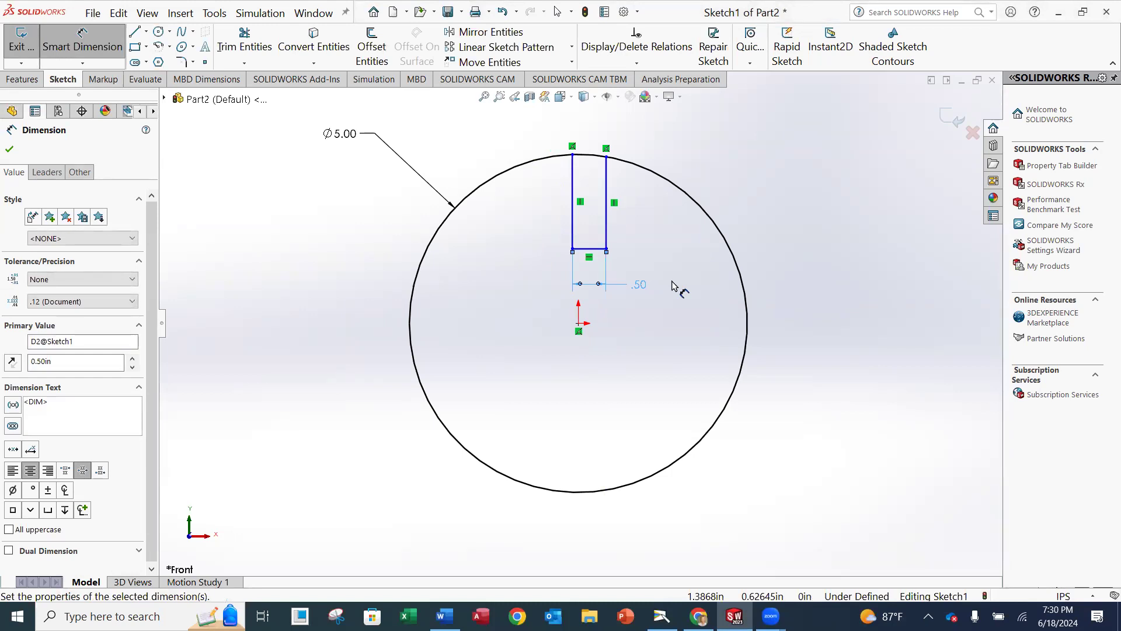
# Dimension the slot's left vertical line 0.25 in from the origin
pyautogui.click(572, 233)
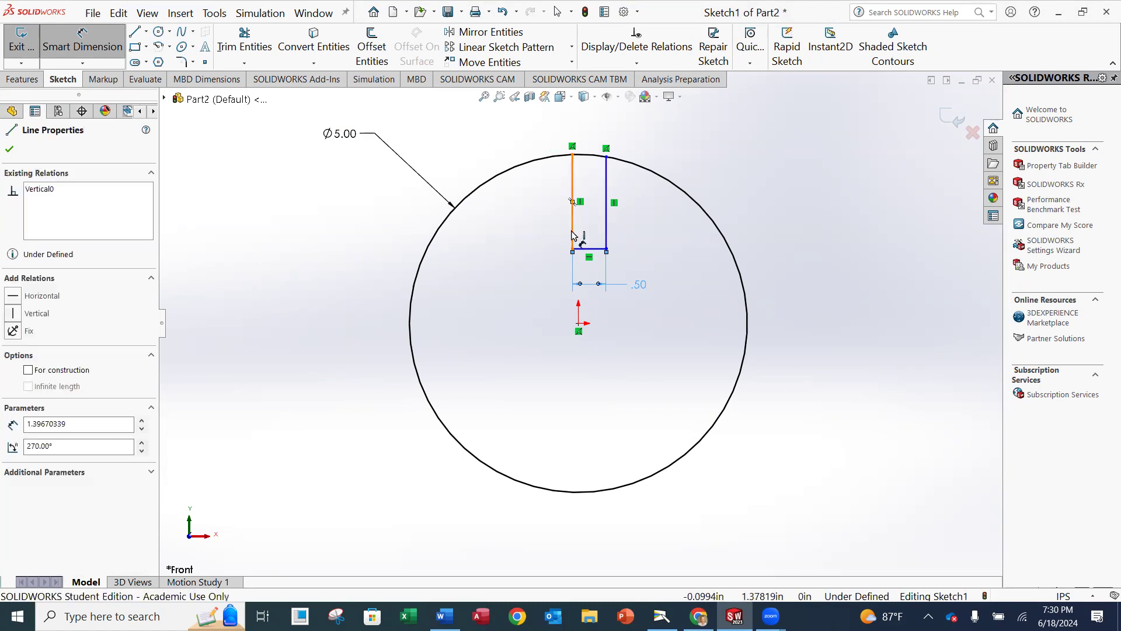
pyautogui.click(578, 324)
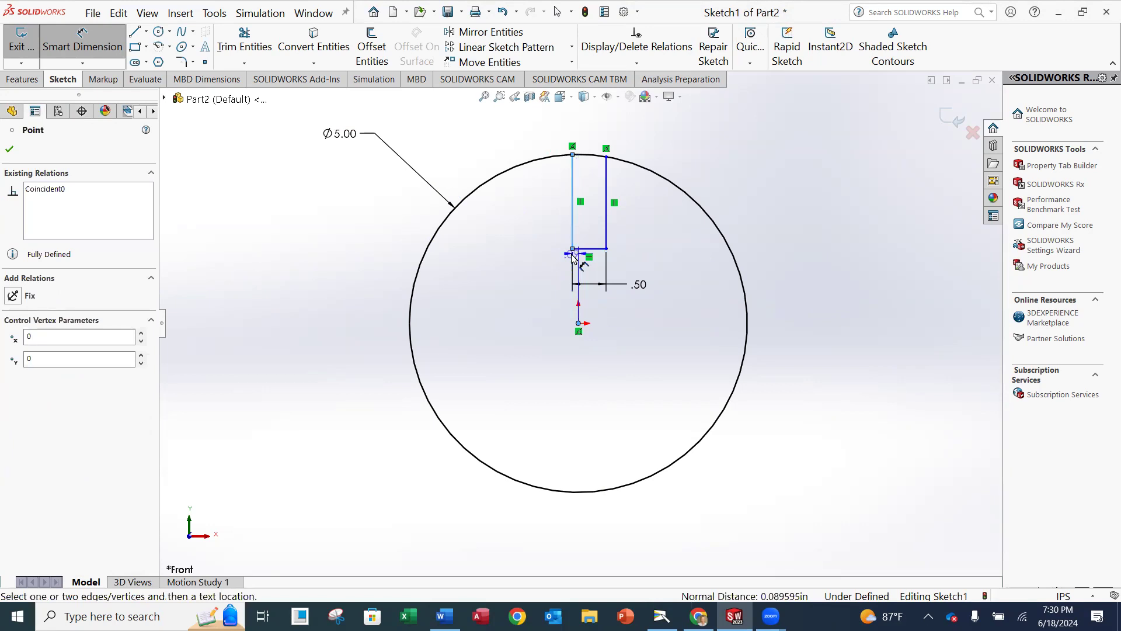
pyautogui.click(516, 309)
pyautogui.press('Return')
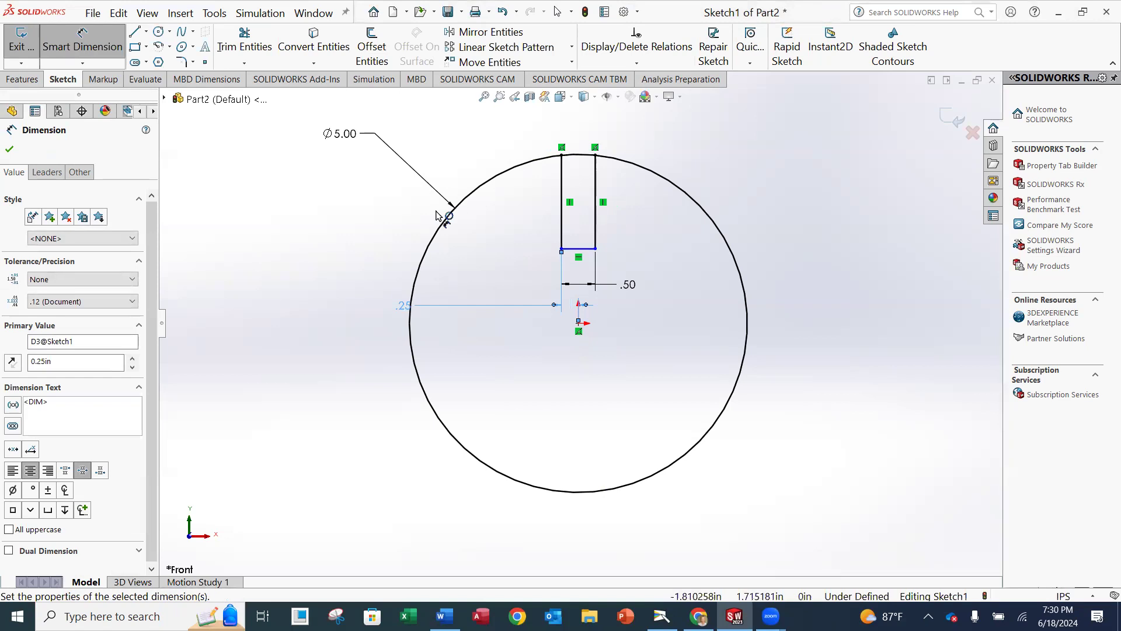
pyautogui.click(10, 150)
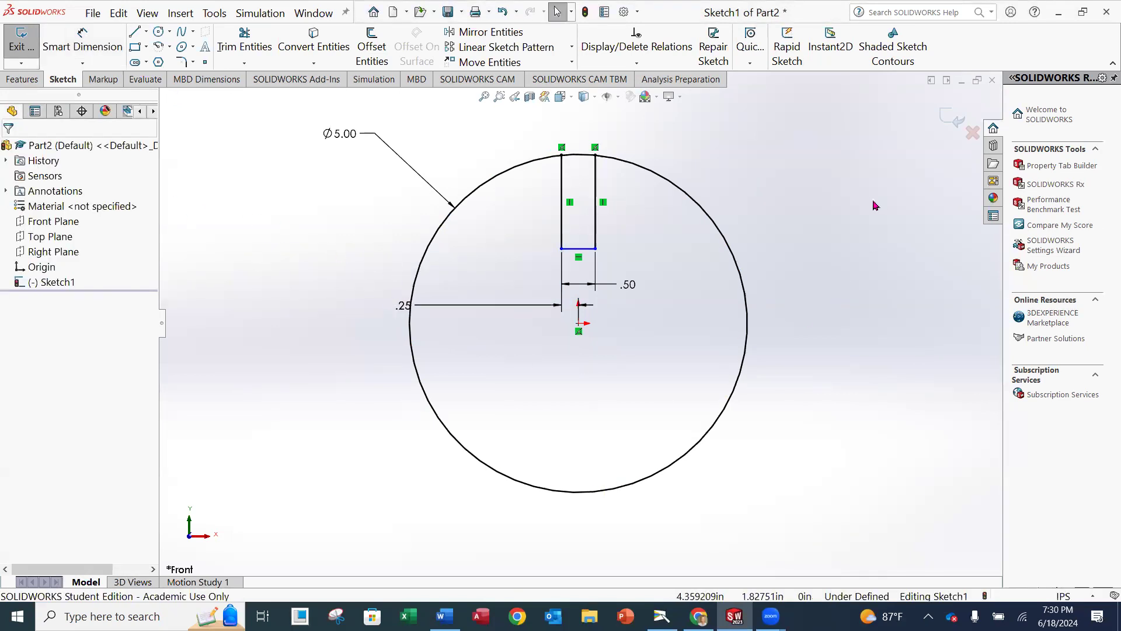
# Move the 0.25 in dimension closer to the slot and delete it
pyautogui.moveTo(405, 310); pyautogui.dragTo(507, 308)
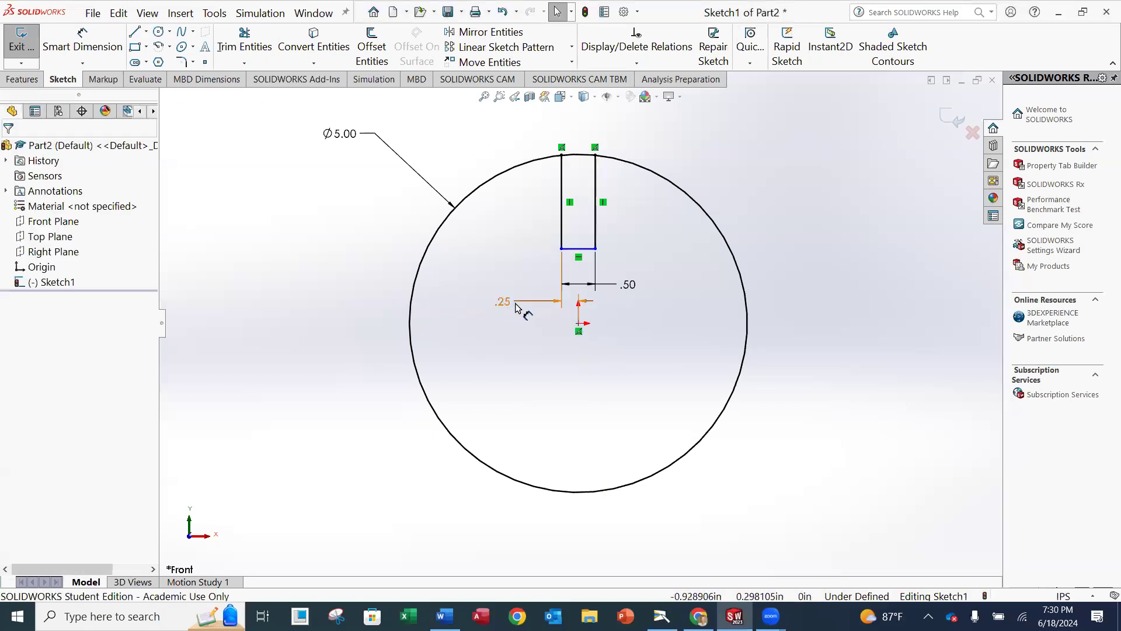
pyautogui.press('Delete')
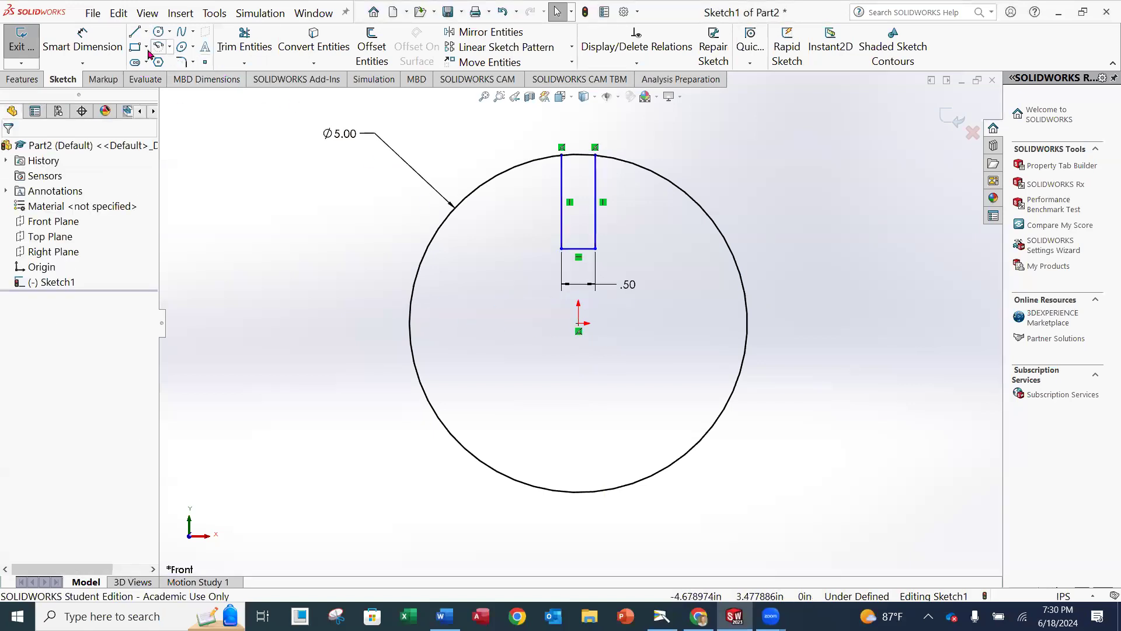
# Dimension the horizontal distance from the slot's left line to the origin as 0.25 in, placing it inside the circle
pyautogui.click(88, 48)
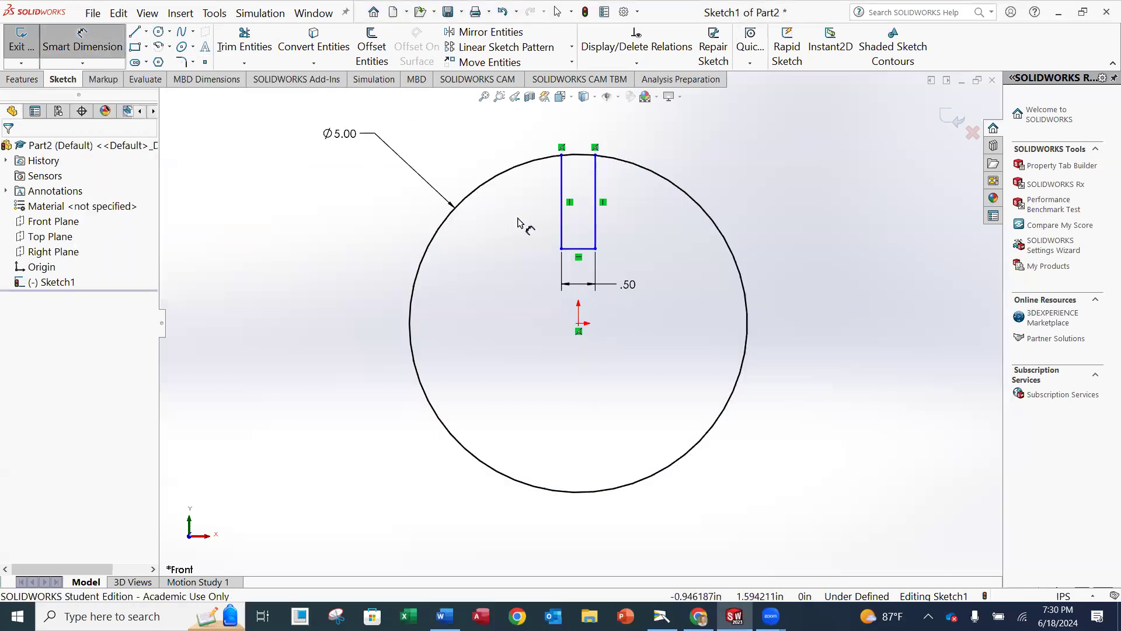
pyautogui.click(562, 230)
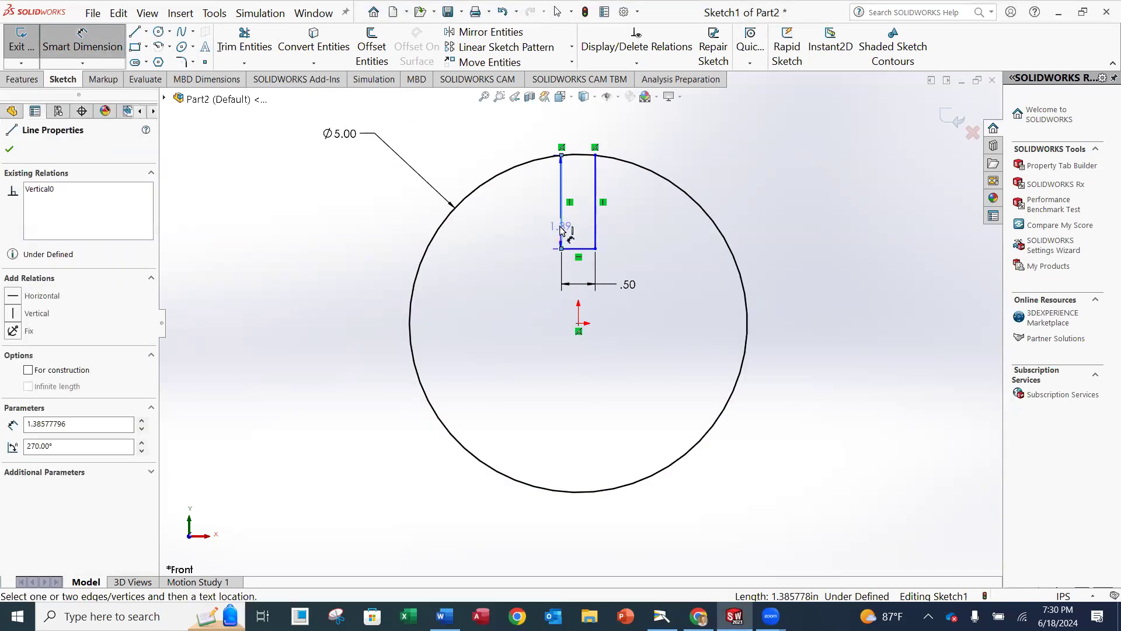
pyautogui.click(579, 328)
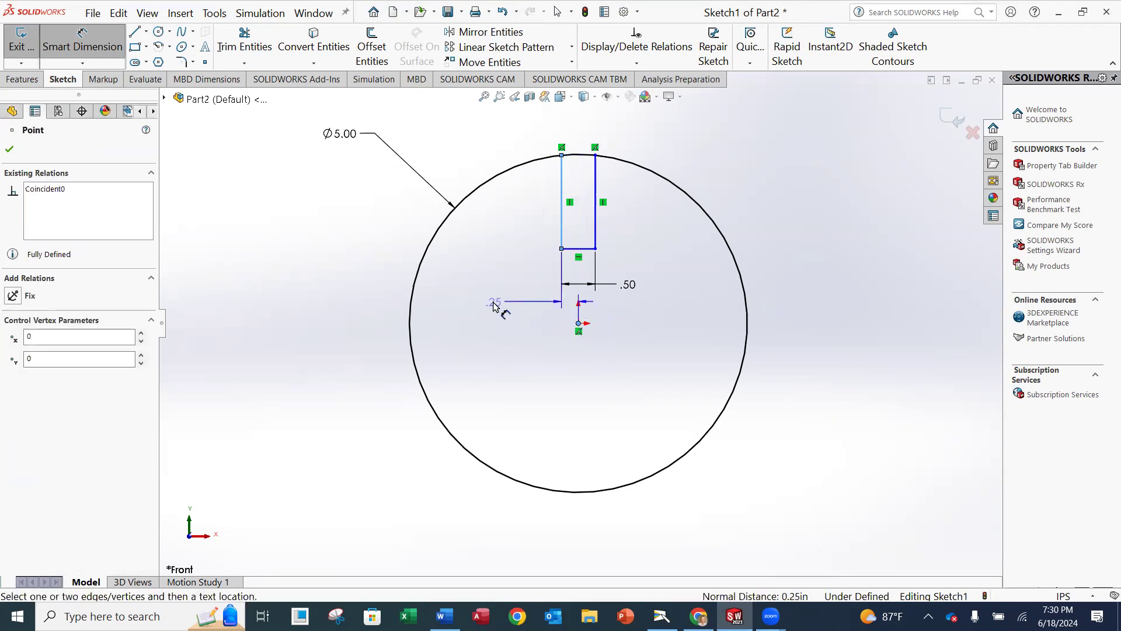
pyautogui.click(493, 306)
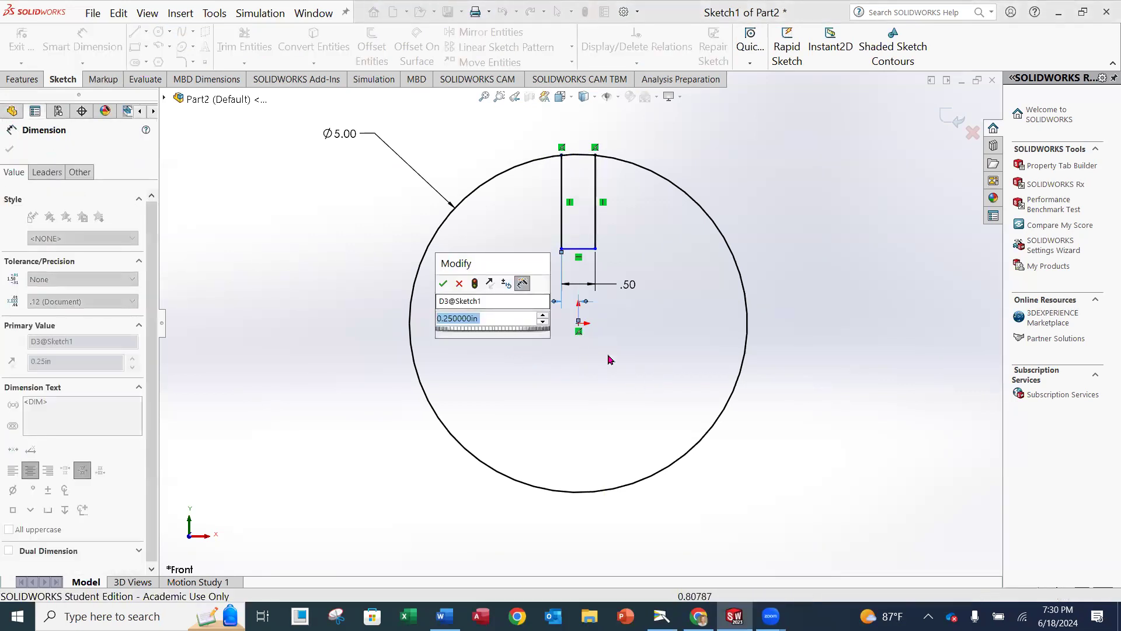
pyautogui.press('BackSpace')
pyautogui.write('.25')
pyautogui.press('Return')
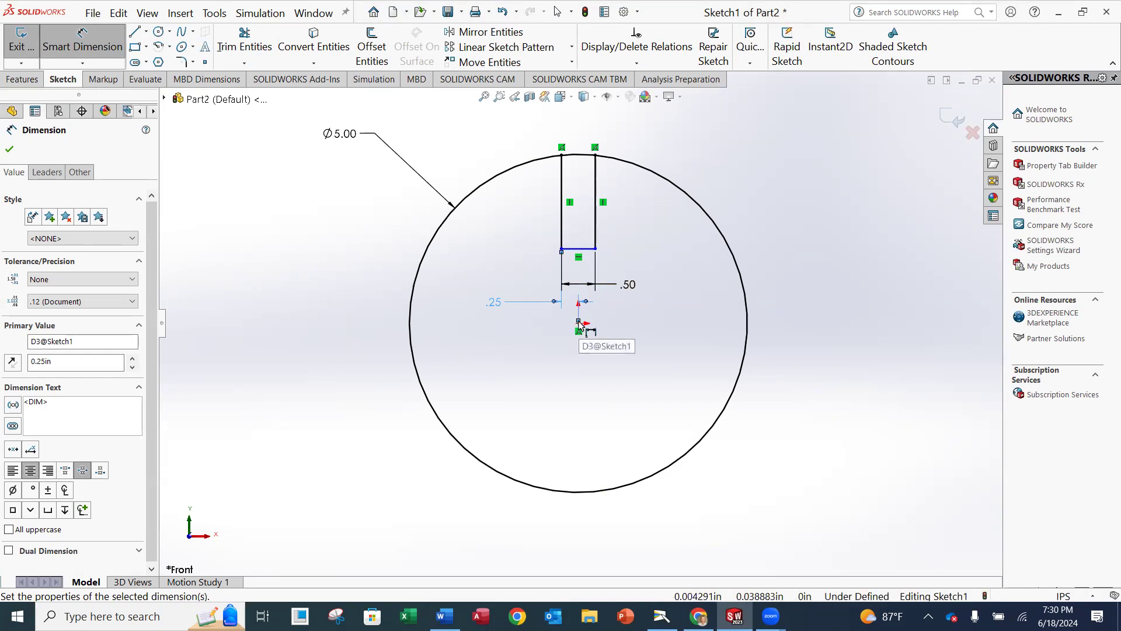
# Dimension the vertical distance from the slot's bottom line to the origin as 1.5 in
pyautogui.click(589, 251)
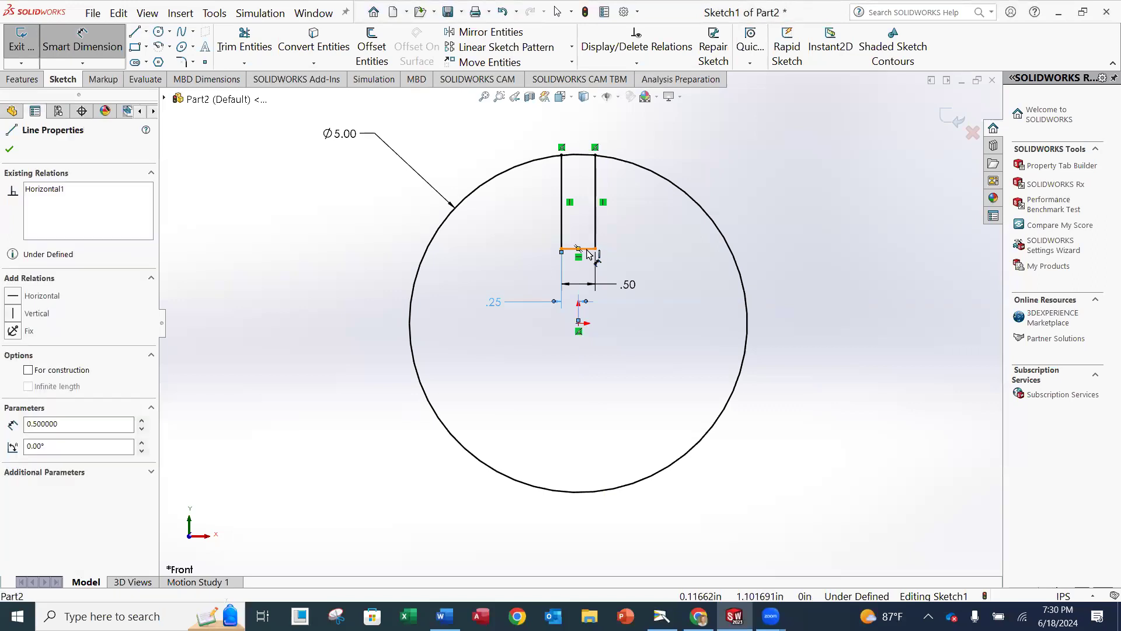
pyautogui.click(578, 324)
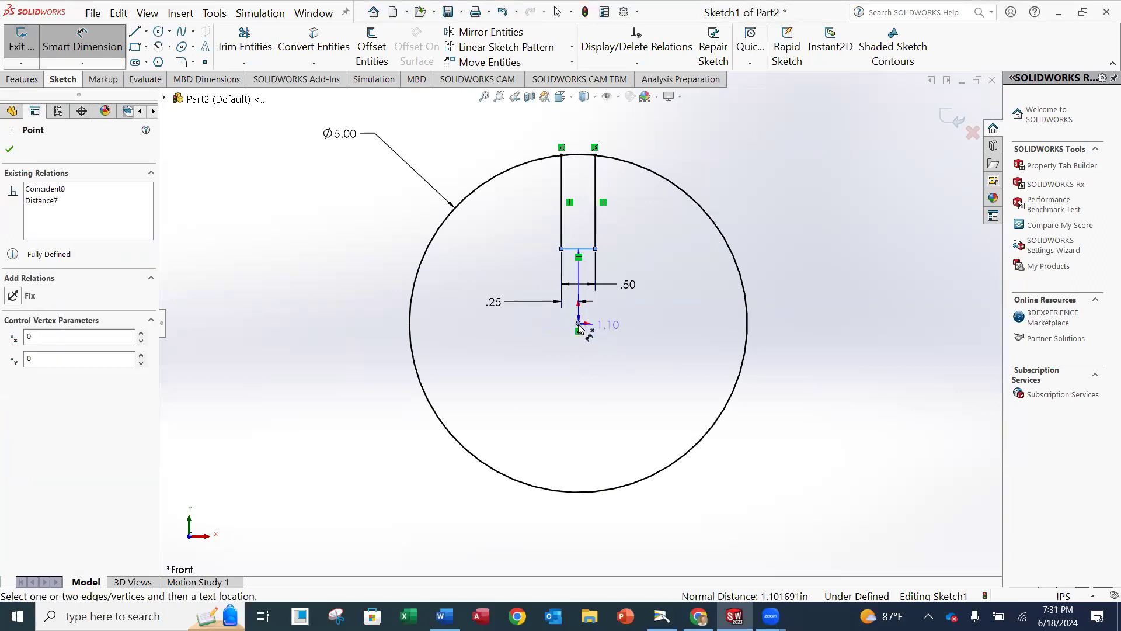
pyautogui.click(673, 290)
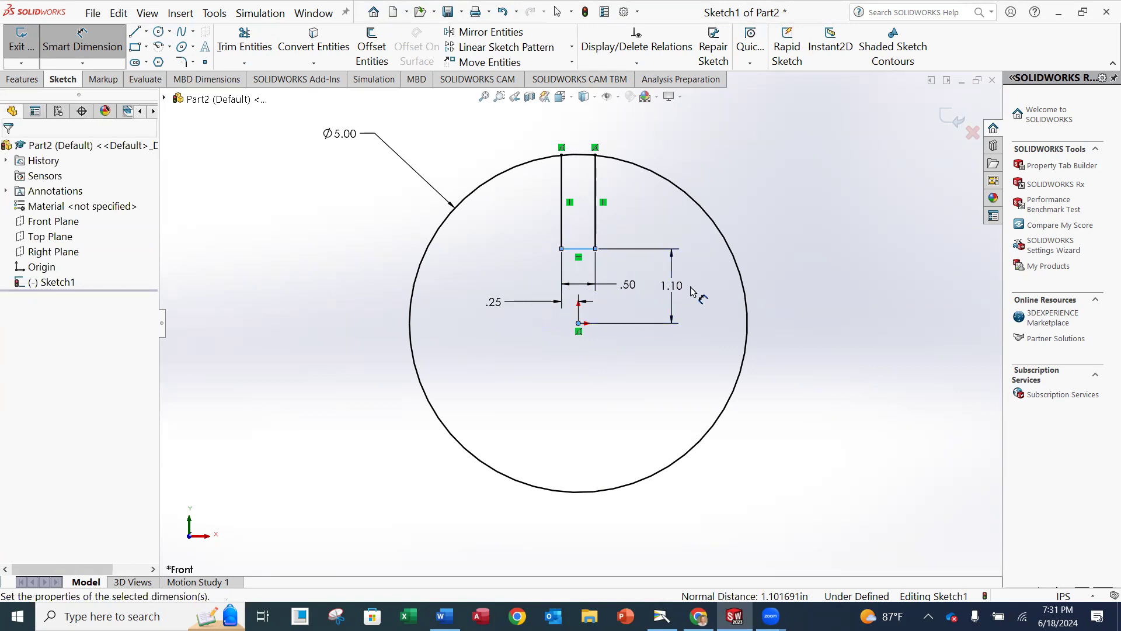
pyautogui.write('1.5')
pyautogui.press('Return')
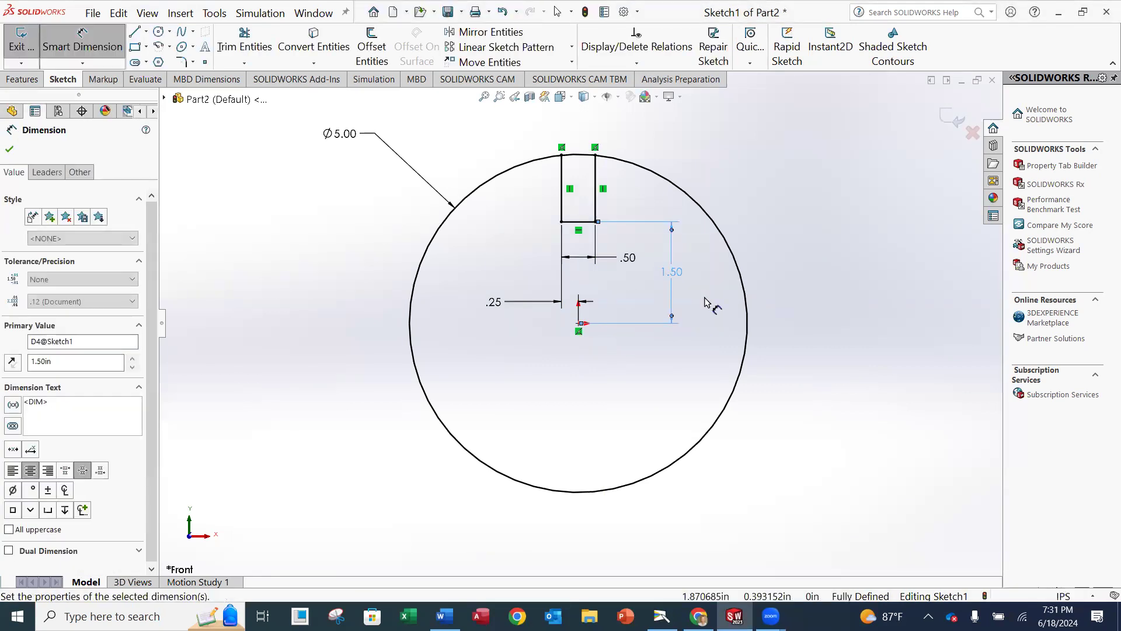
pyautogui.click(807, 222)
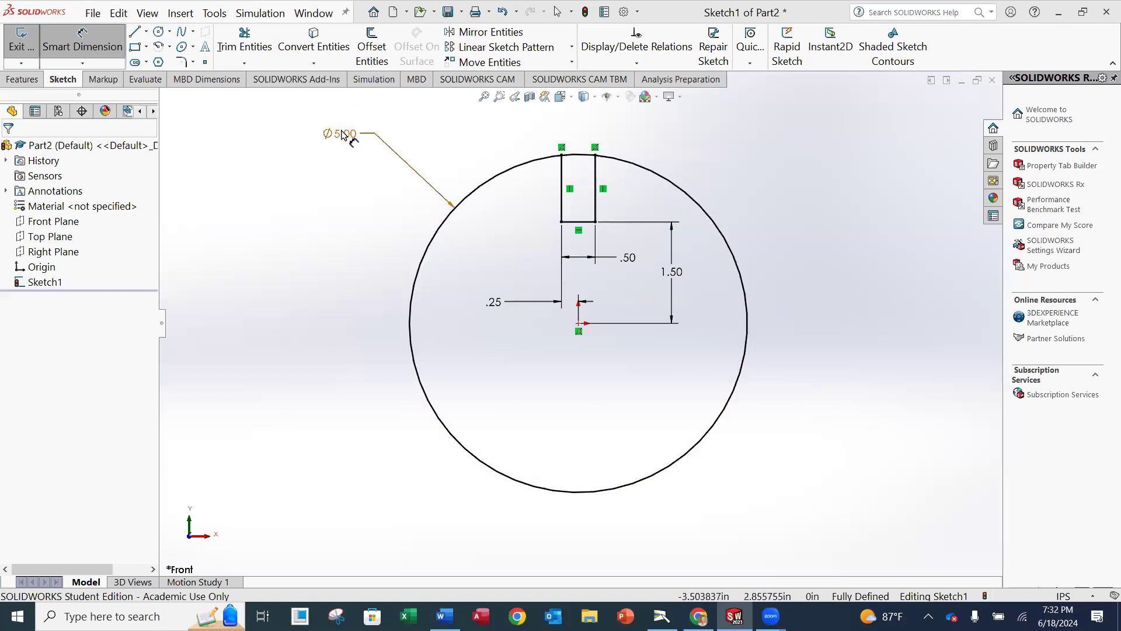
# Power-trim the circle's arc across the upper slot's open end
pyautogui.click(244, 52)
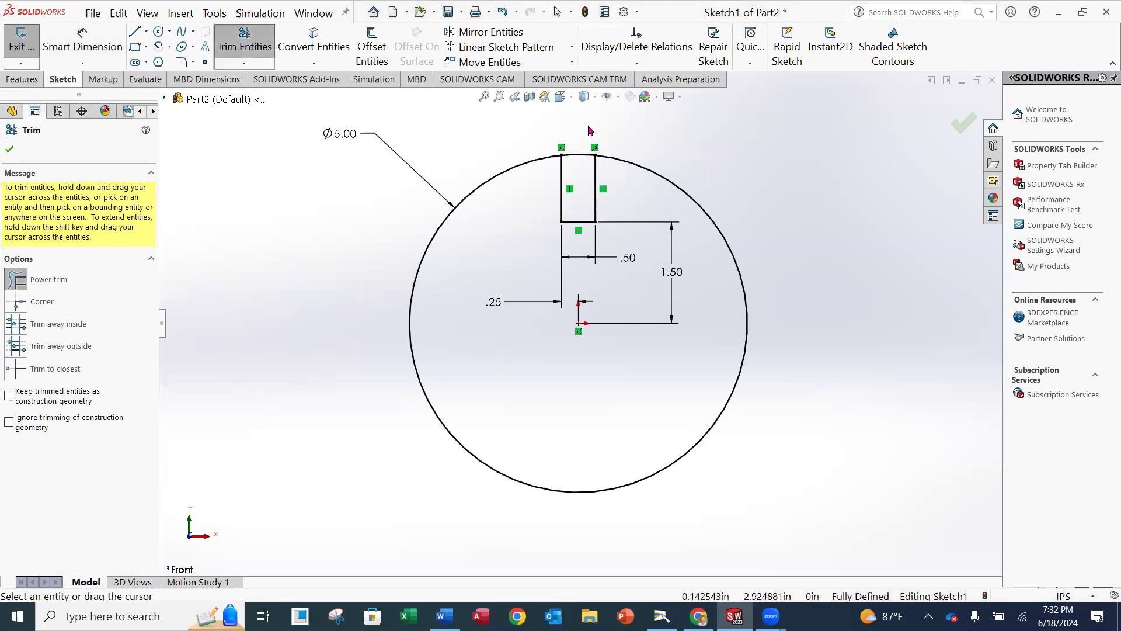
pyautogui.moveTo(590, 123); pyautogui.dragTo(582, 182)
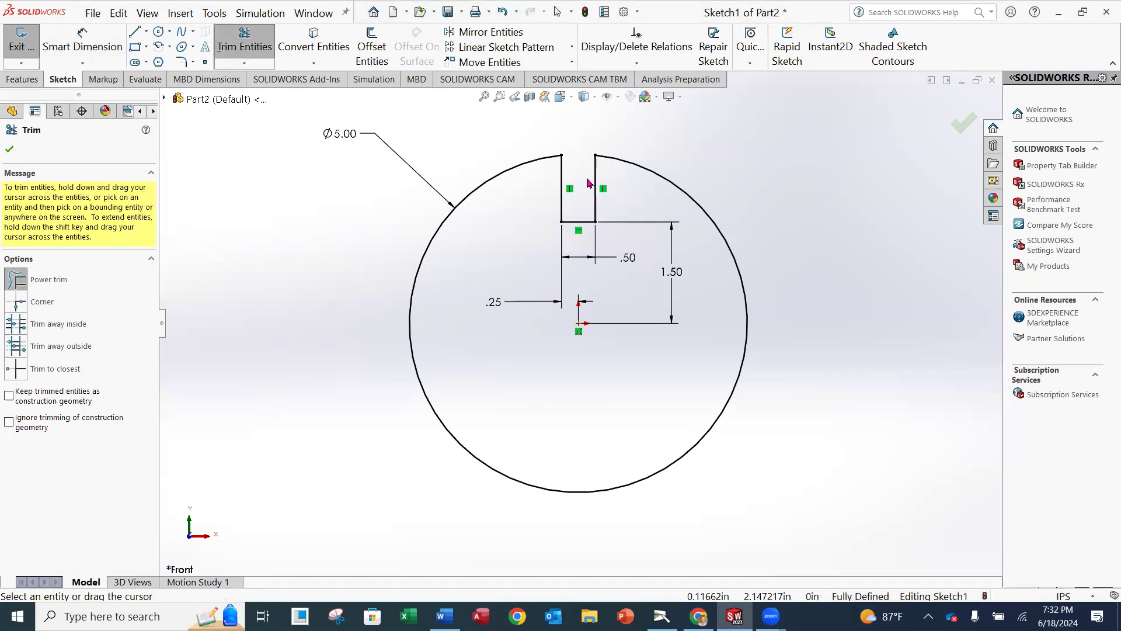
pyautogui.click(9, 151)
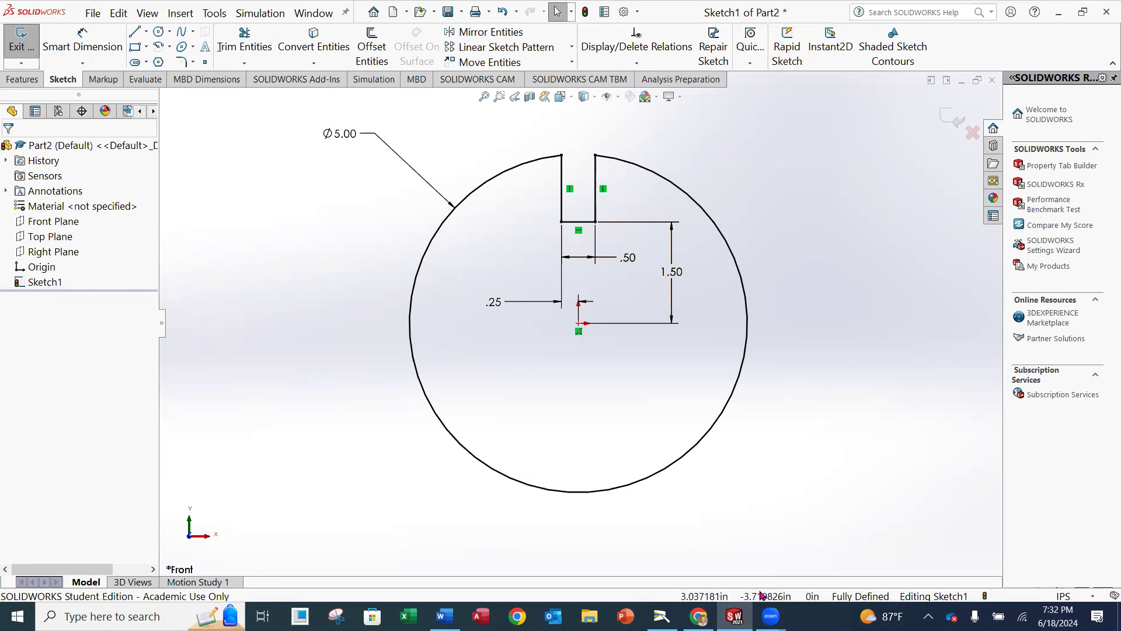
# Check the slot layout on the Indexing Guide drawing in the Camera window, and return to the SOLIDWORKS sketch
pyautogui.click(662, 616)
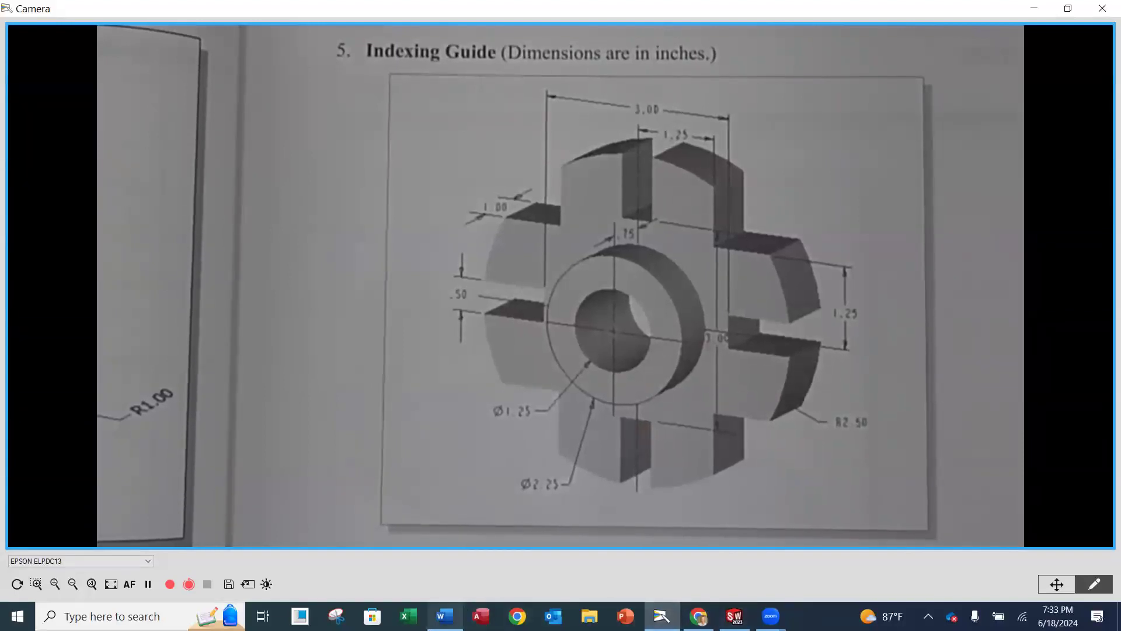
pyautogui.moveTo(445, 616)
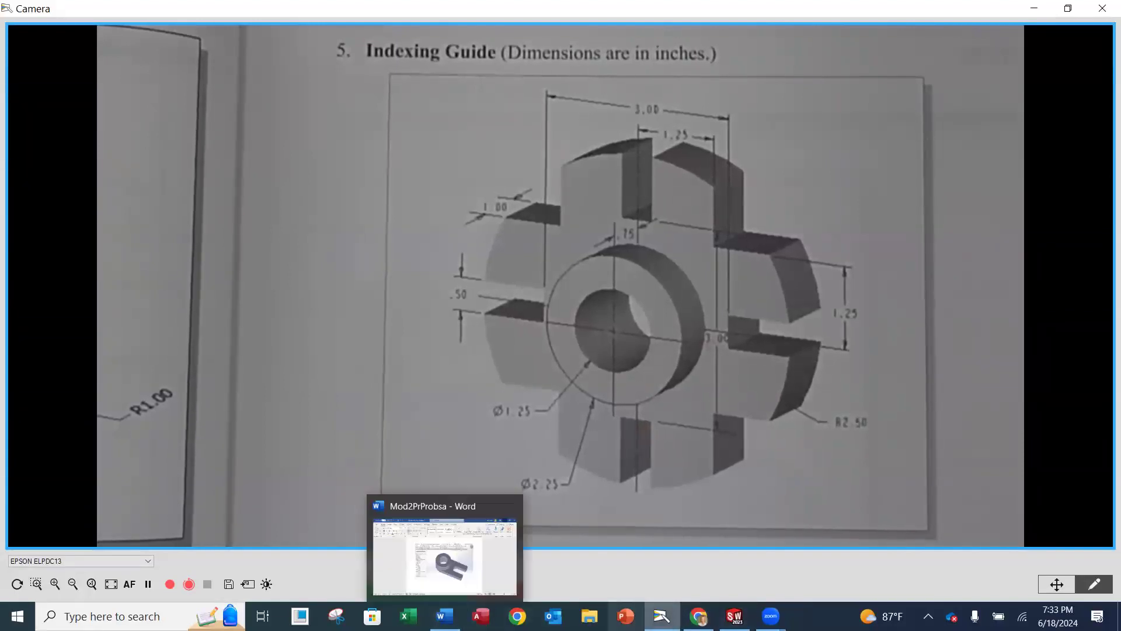
pyautogui.click(734, 617)
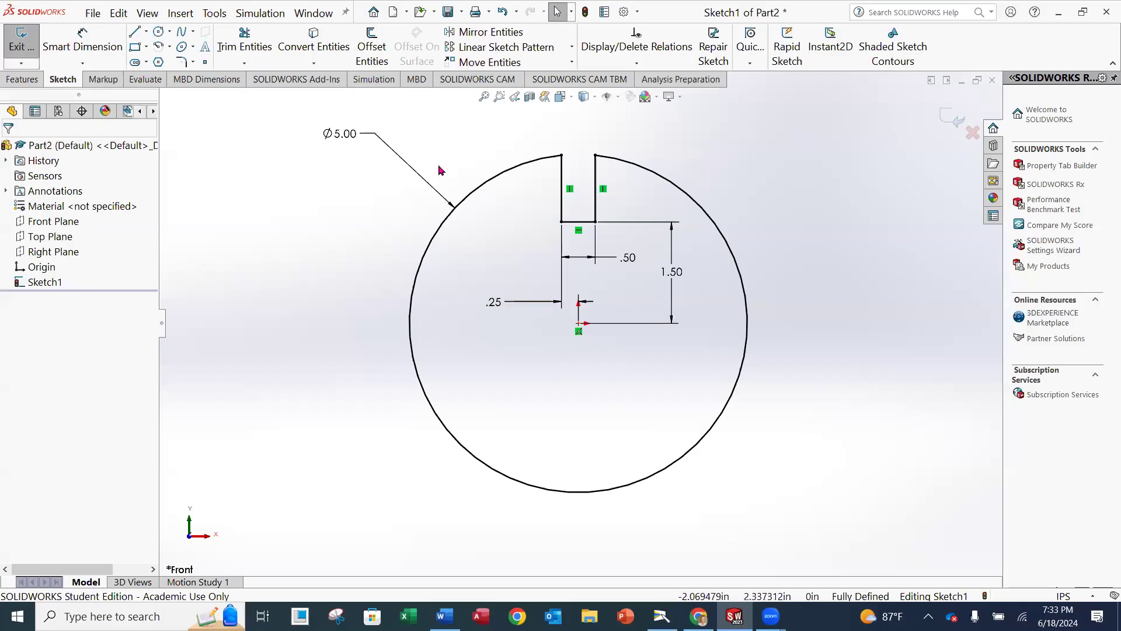
# Sketch a second slot of three lines rising from the circle's lower edge, about 0.54 in wide and 1.65 in deep
pyautogui.click(135, 33)
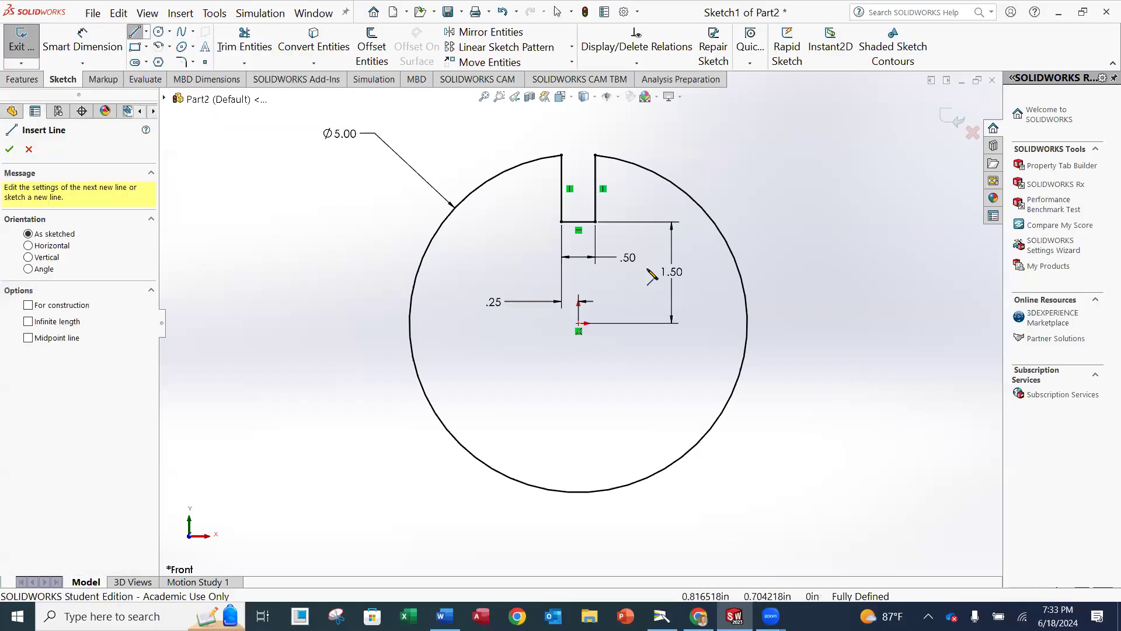
pyautogui.click(564, 492)
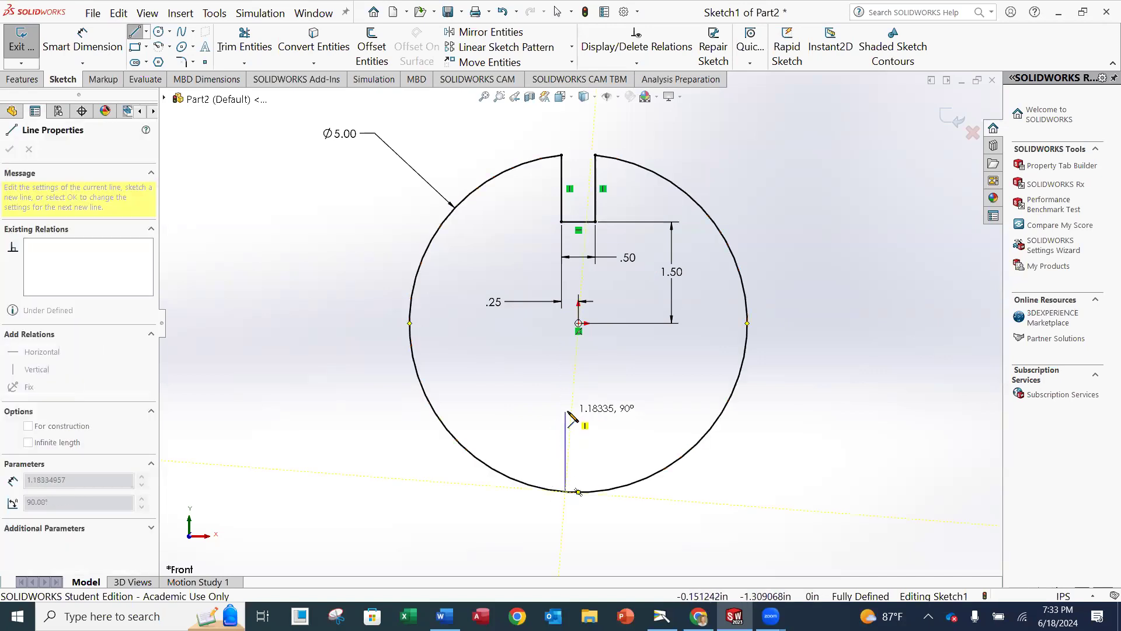
pyautogui.click(565, 380)
pyautogui.click(602, 380)
pyautogui.click(602, 491)
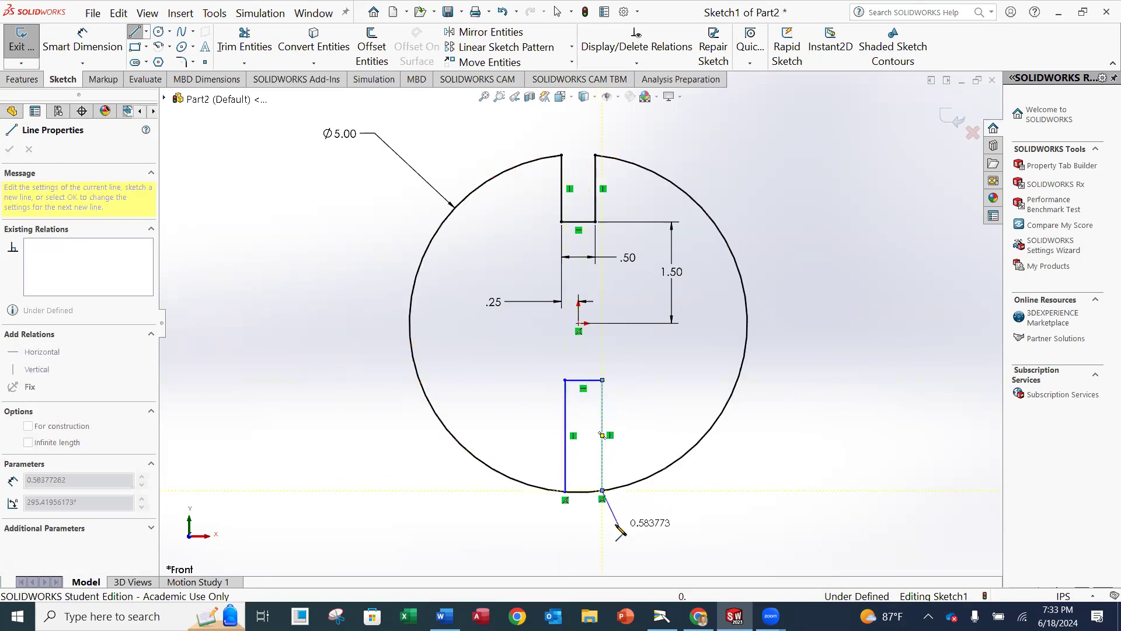
pyautogui.press('Escape')
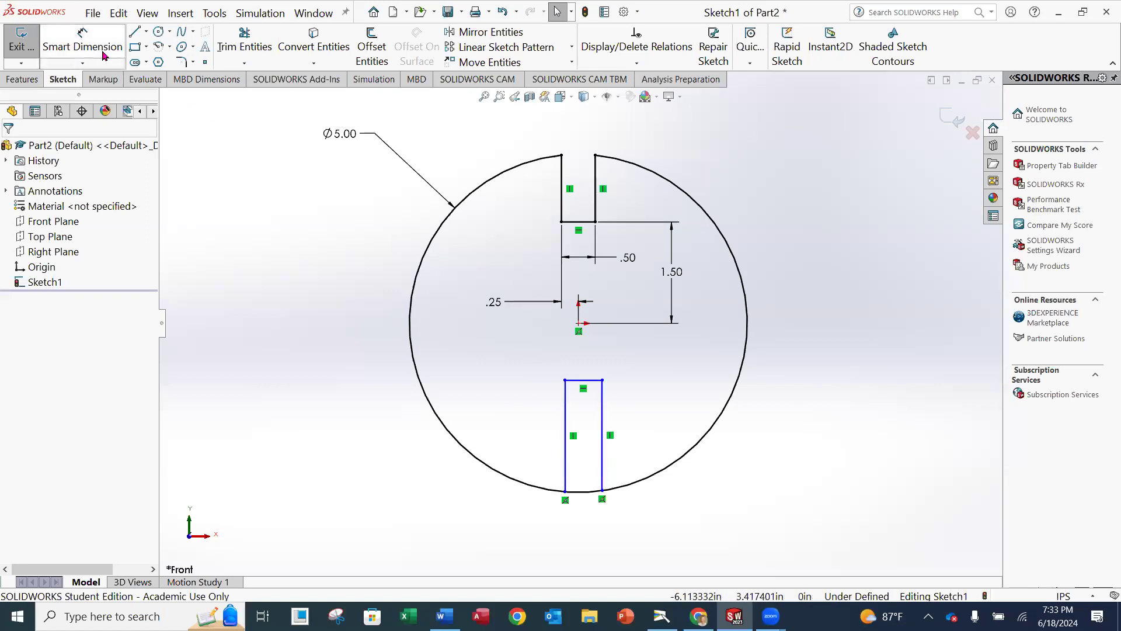
# Dimension the width of the lower slot's horizontal end line as 0.5 in
pyautogui.click(83, 45)
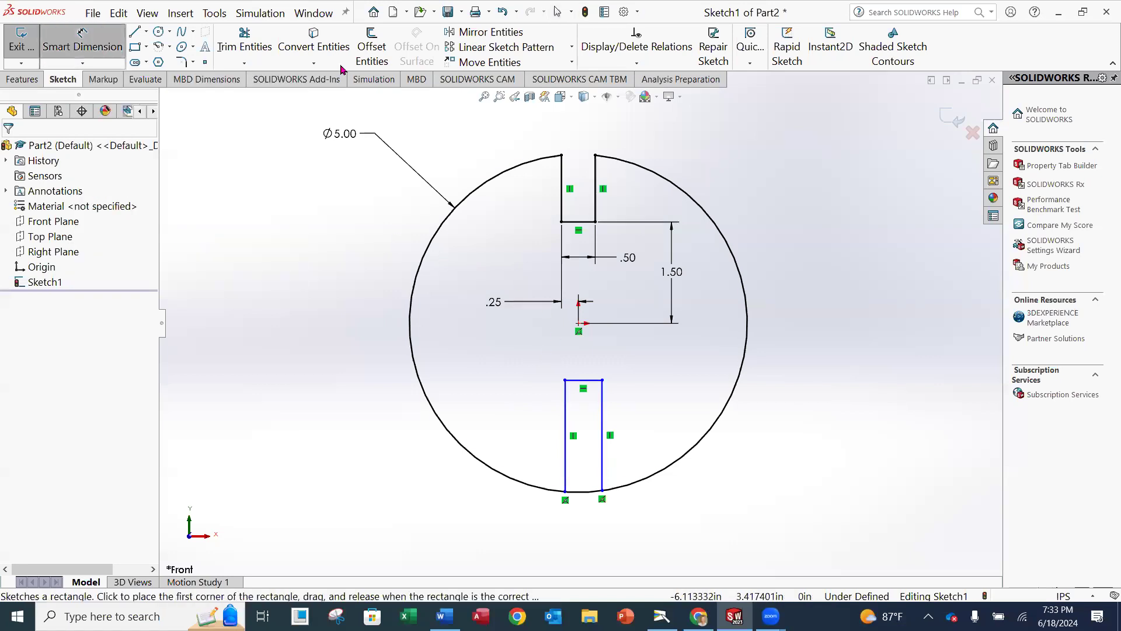
pyautogui.click(593, 382)
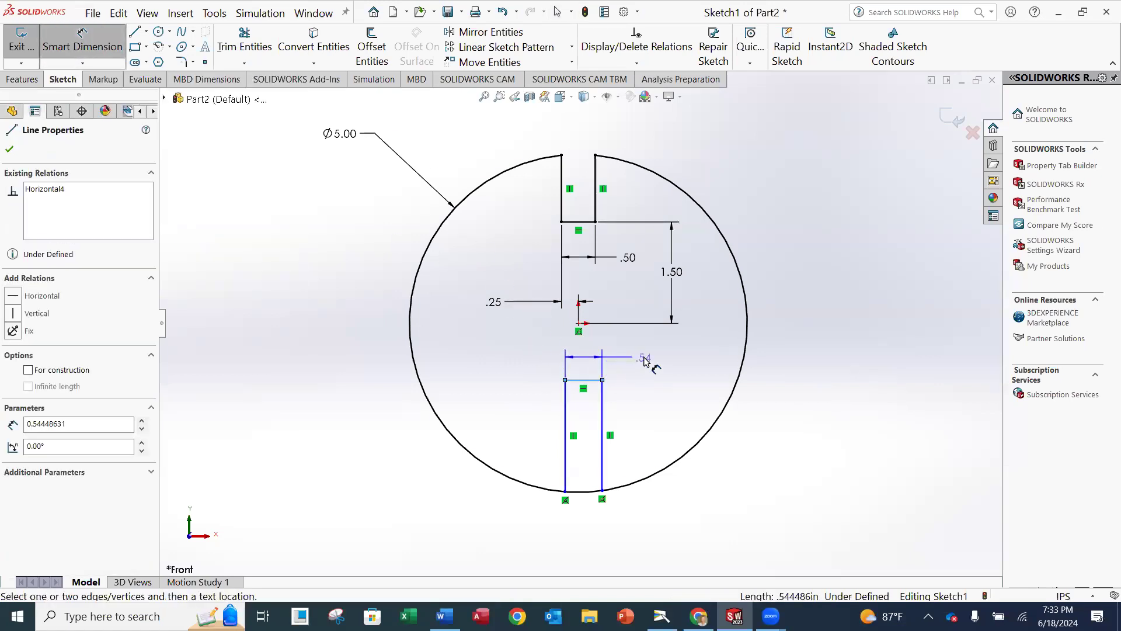
pyautogui.click(605, 338)
pyautogui.write('.5')
pyautogui.press('Return')
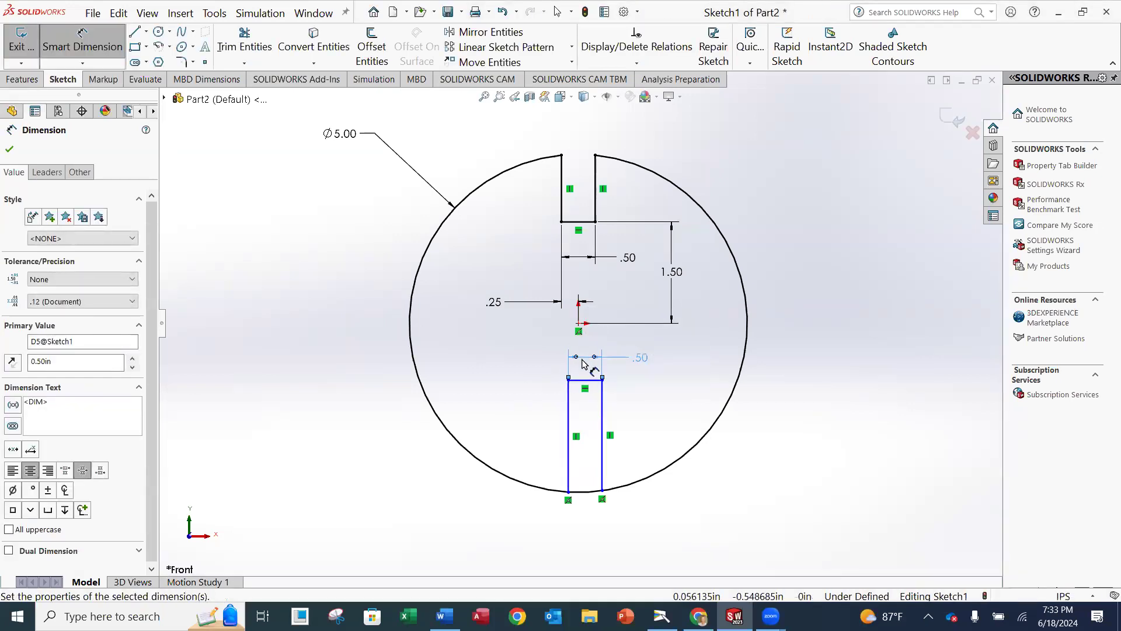
# Dimension the lower slot's left vertical line 0.25 in from the origin
pyautogui.click(579, 324)
pyautogui.click(570, 409)
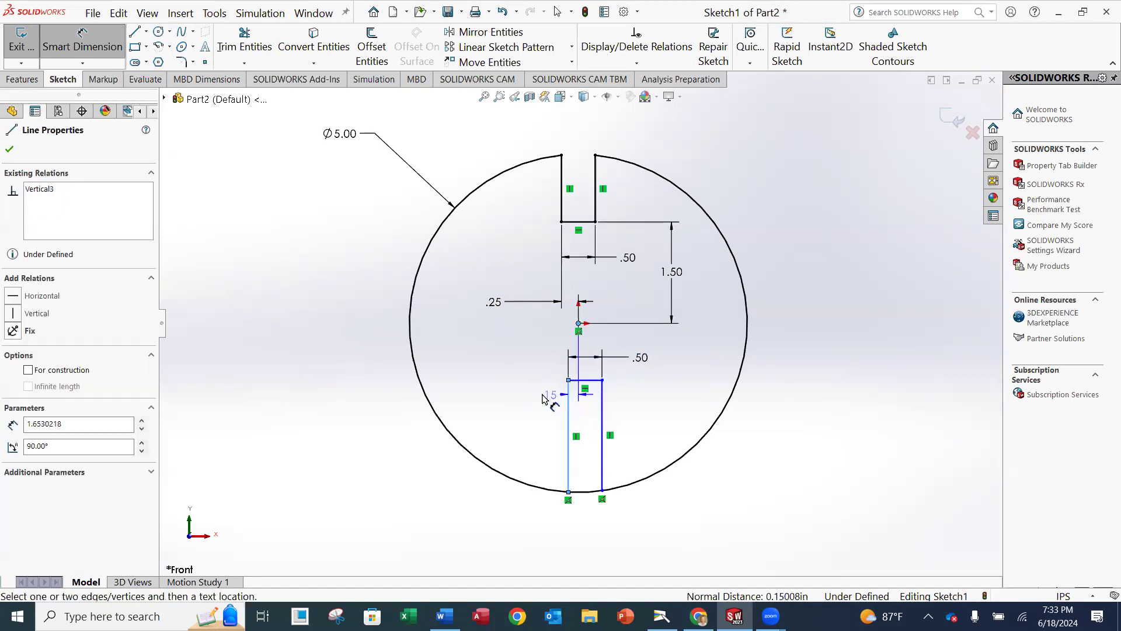
pyautogui.click(507, 408)
pyautogui.write('.25')
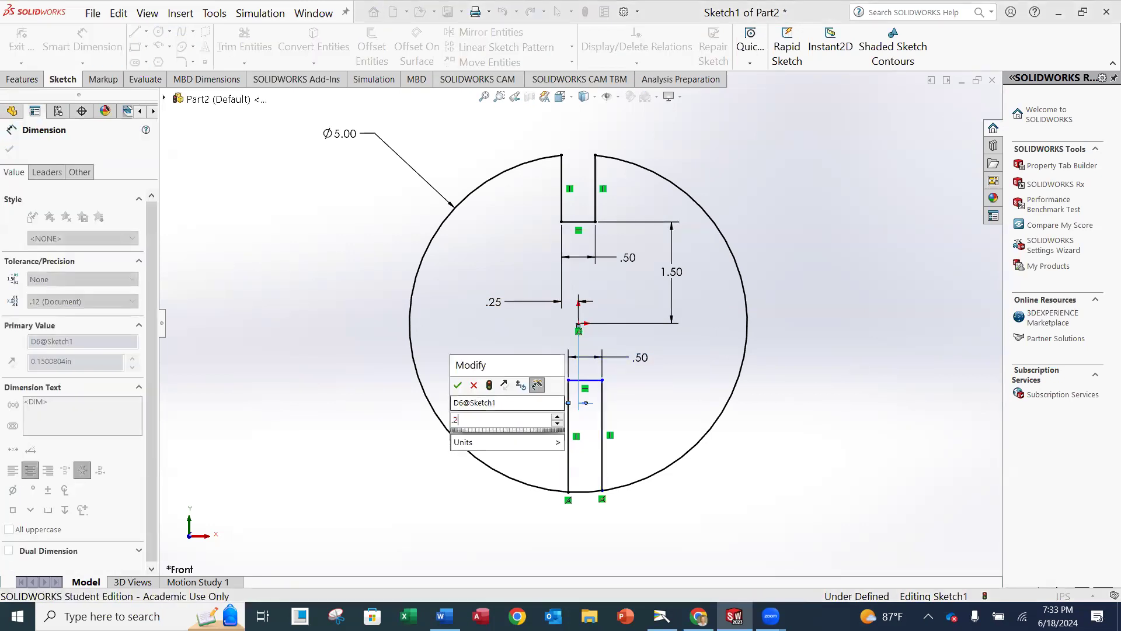
pyautogui.press('Return')
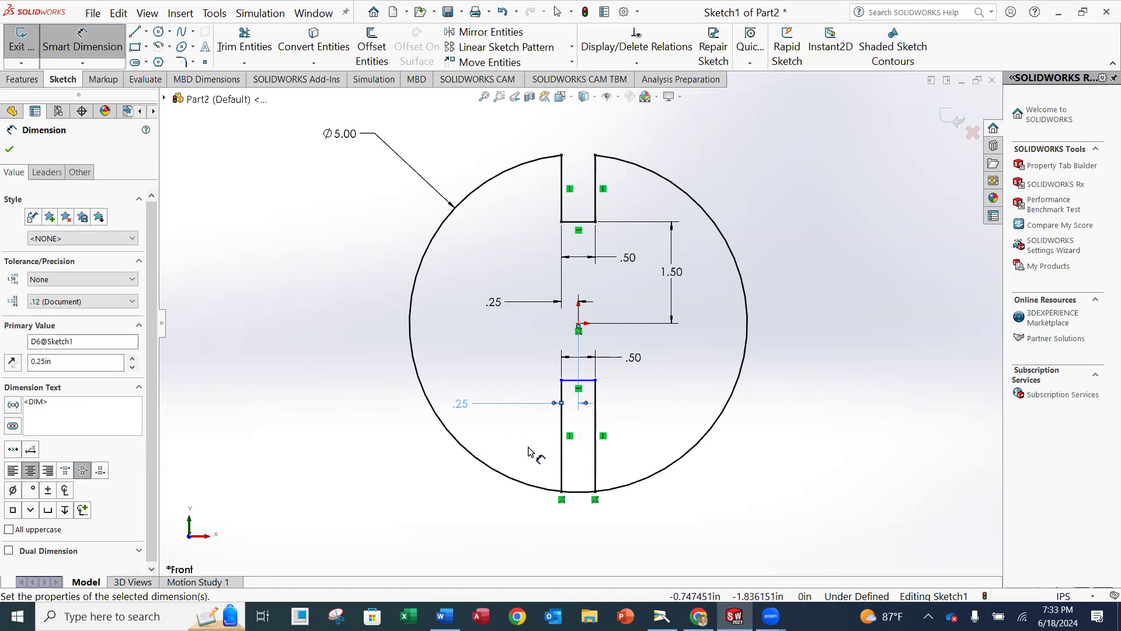
# Dimension the distance between the horizontal end lines of the upper and lower slots as 3 in
pyautogui.click(591, 223)
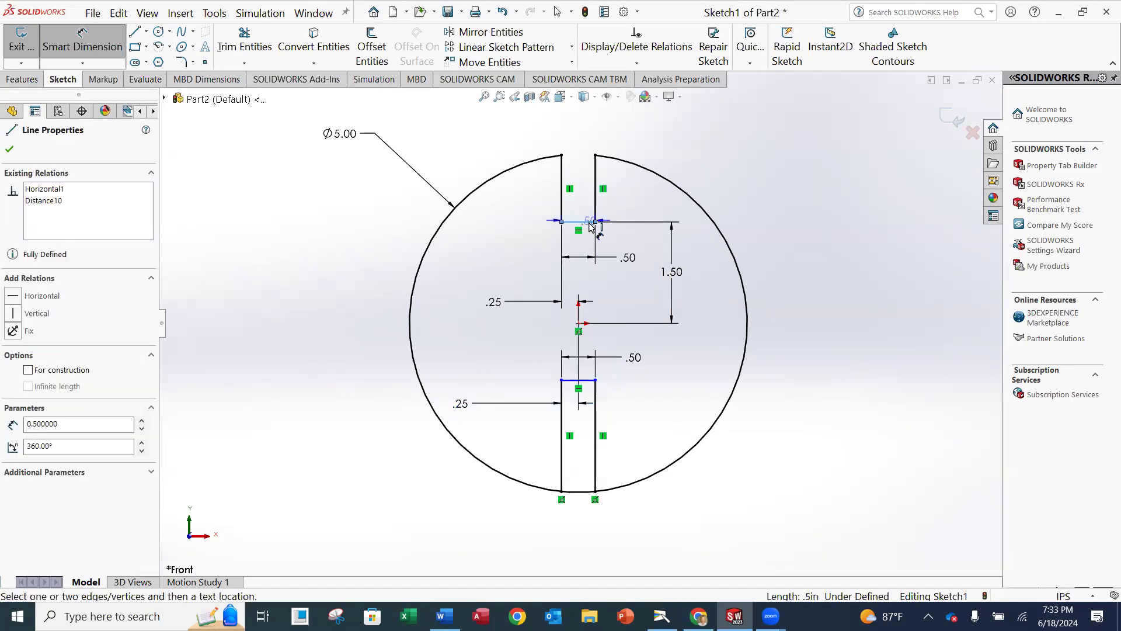
pyautogui.click(586, 380)
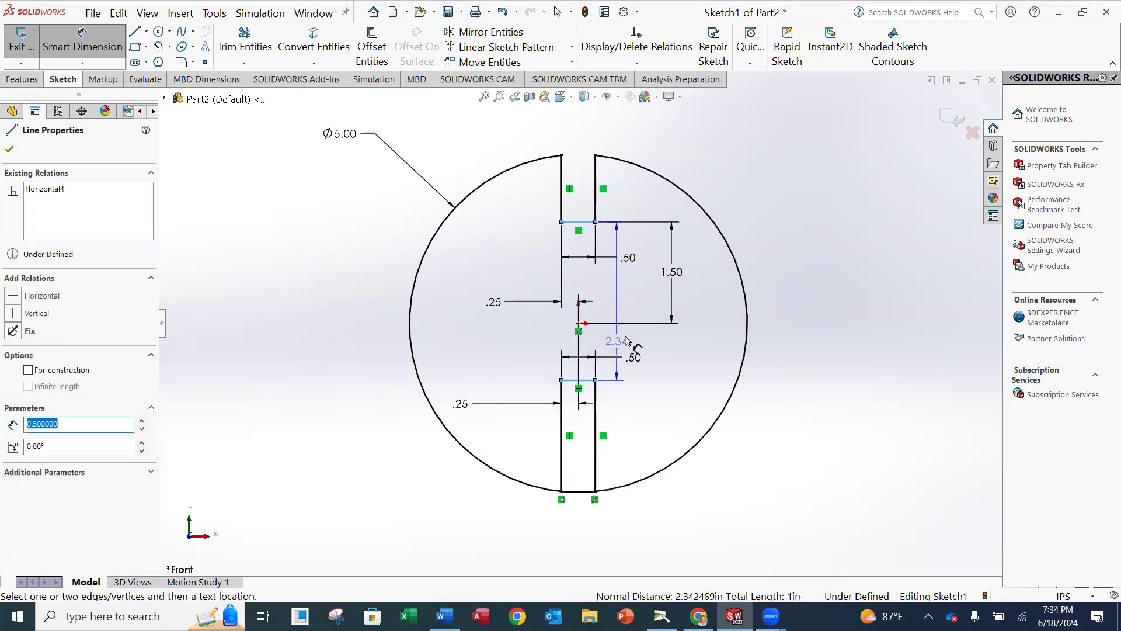
pyautogui.click(799, 303)
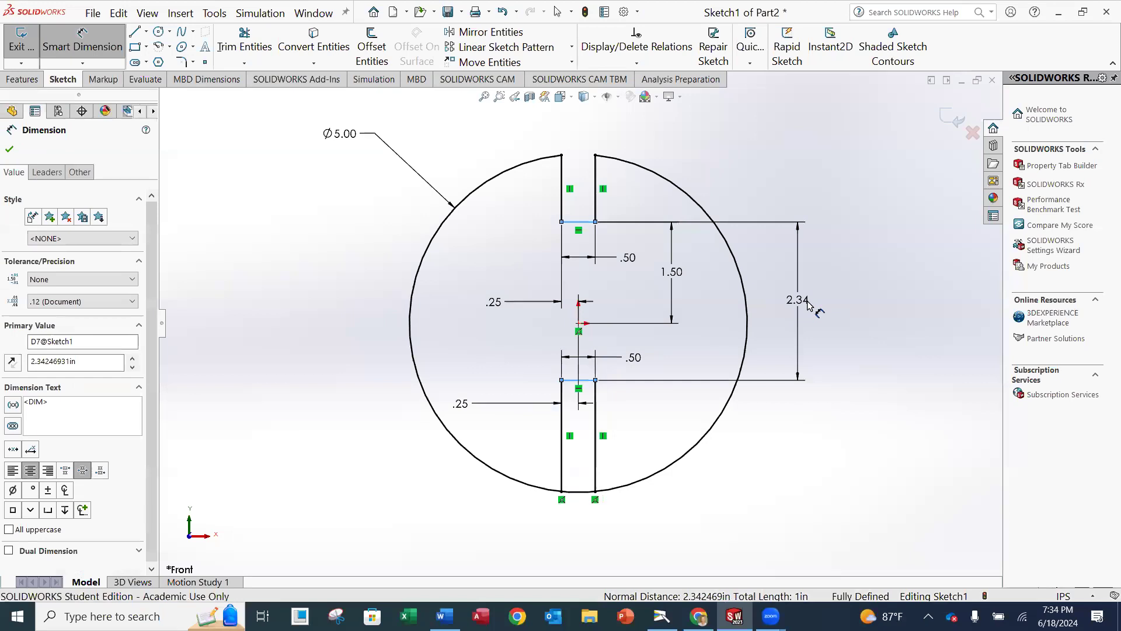
pyautogui.write('3')
pyautogui.press('Return')
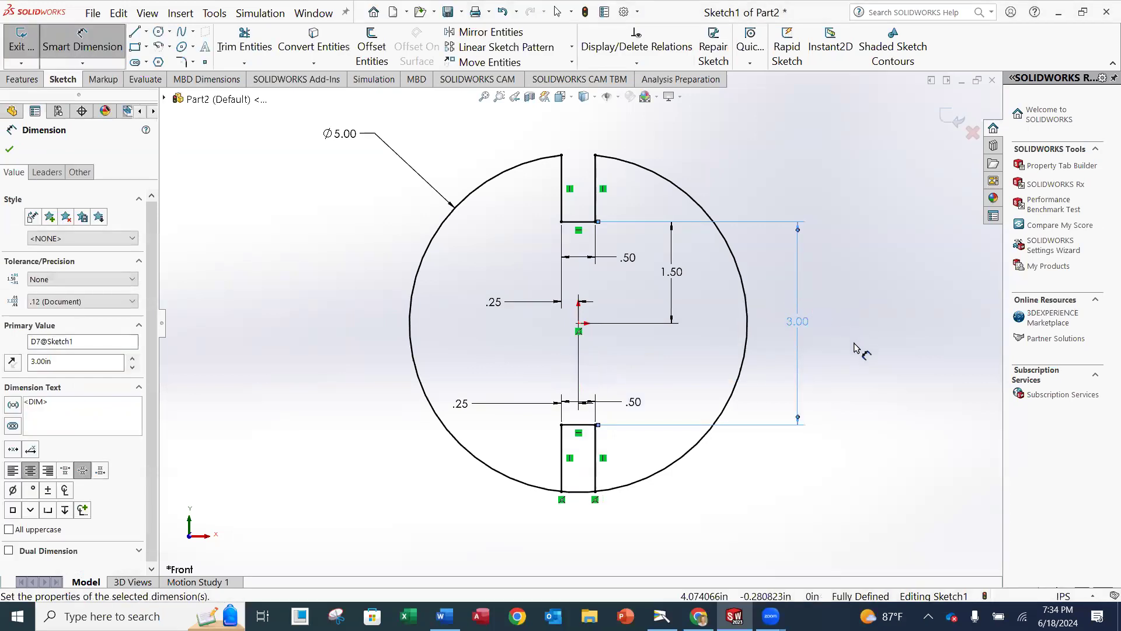
pyautogui.click(10, 150)
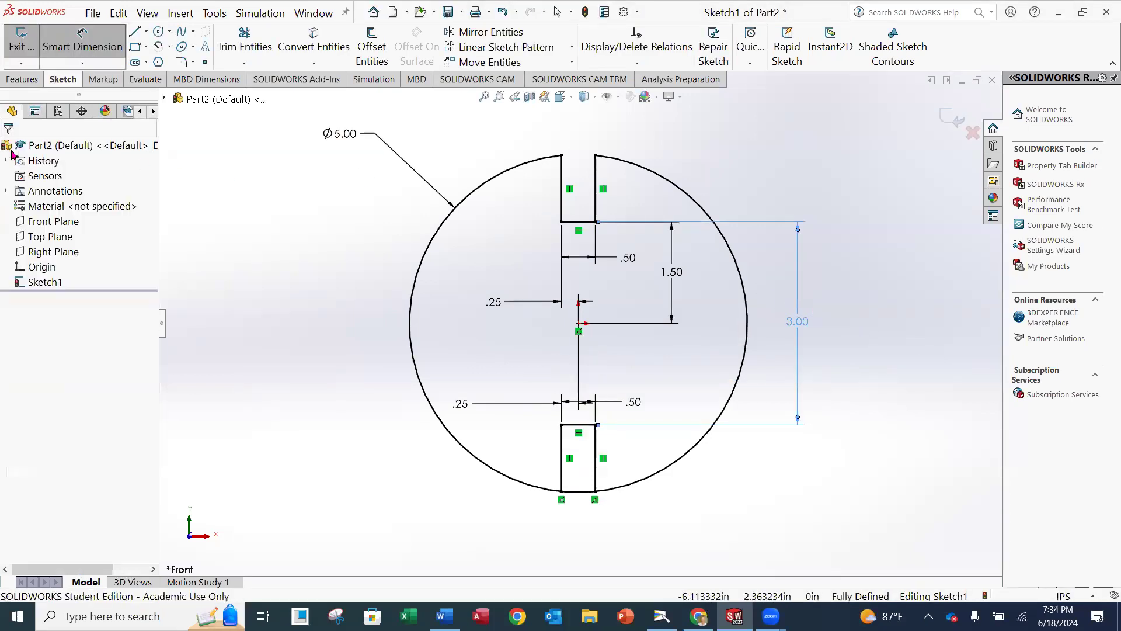
# Trim the circle's arc segment between the two vertical lines of the lower slot to open it
pyautogui.click(246, 44)
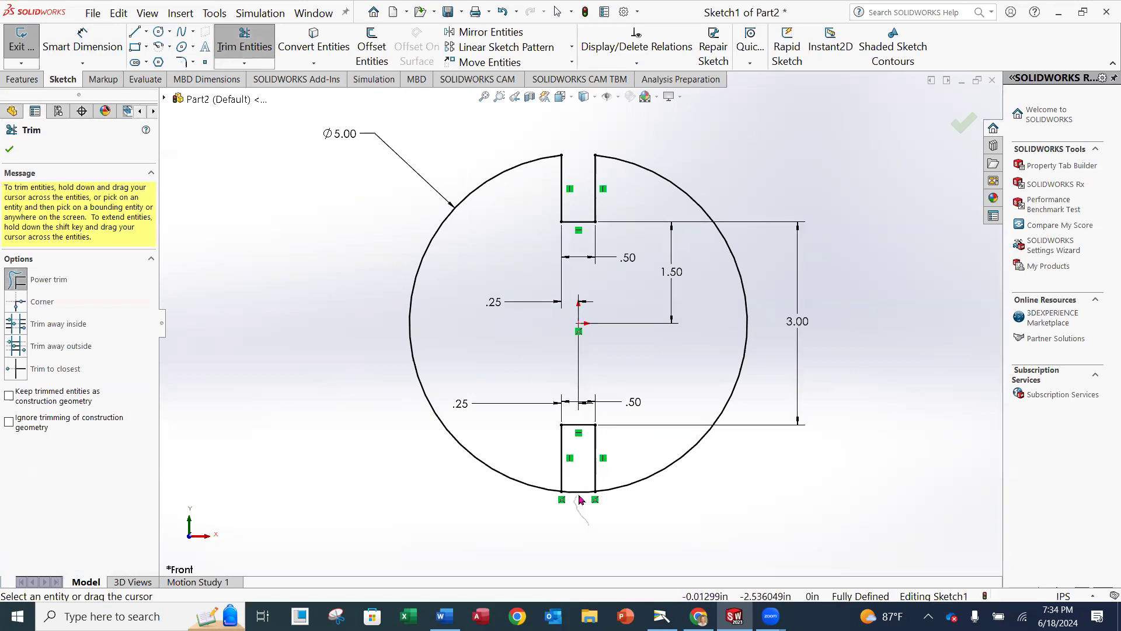
pyautogui.moveTo(578, 497); pyautogui.dragTo(578, 480)
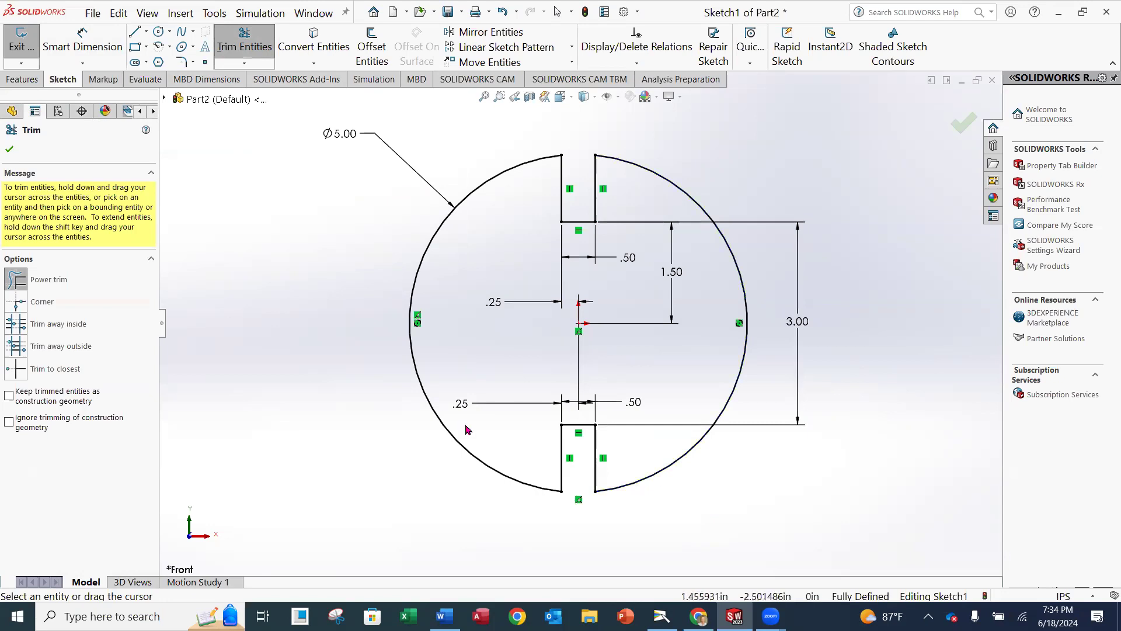
pyautogui.click(10, 149)
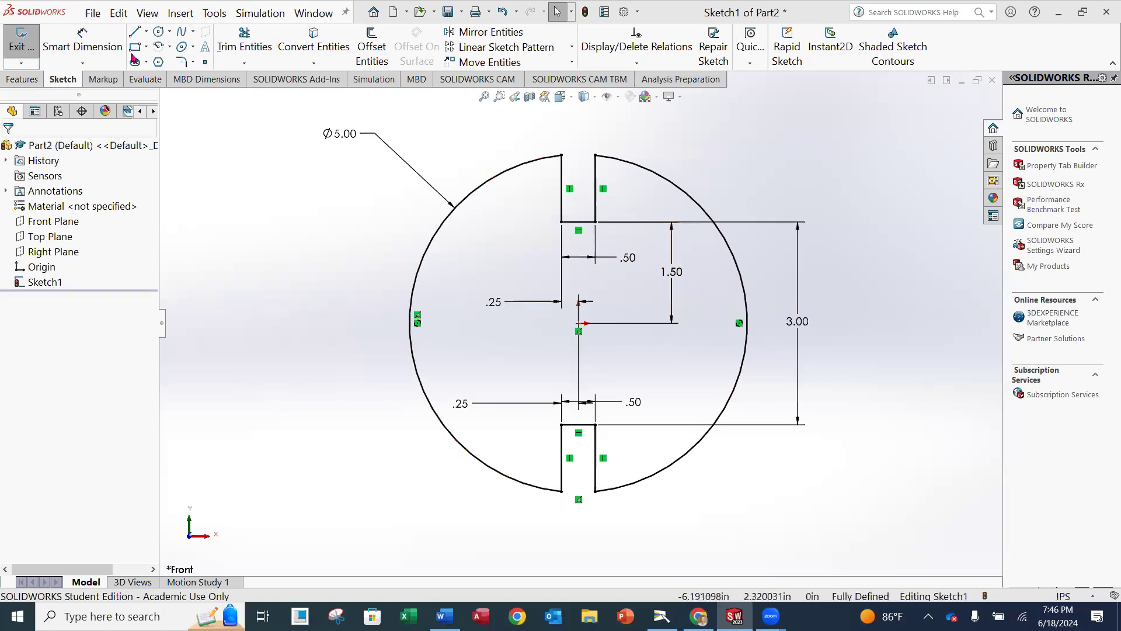
# Sketch a three-line slot inward from the circle's left edge, about 0.75 in wide and ending about 1.34 in from the origin
pyautogui.click(134, 35)
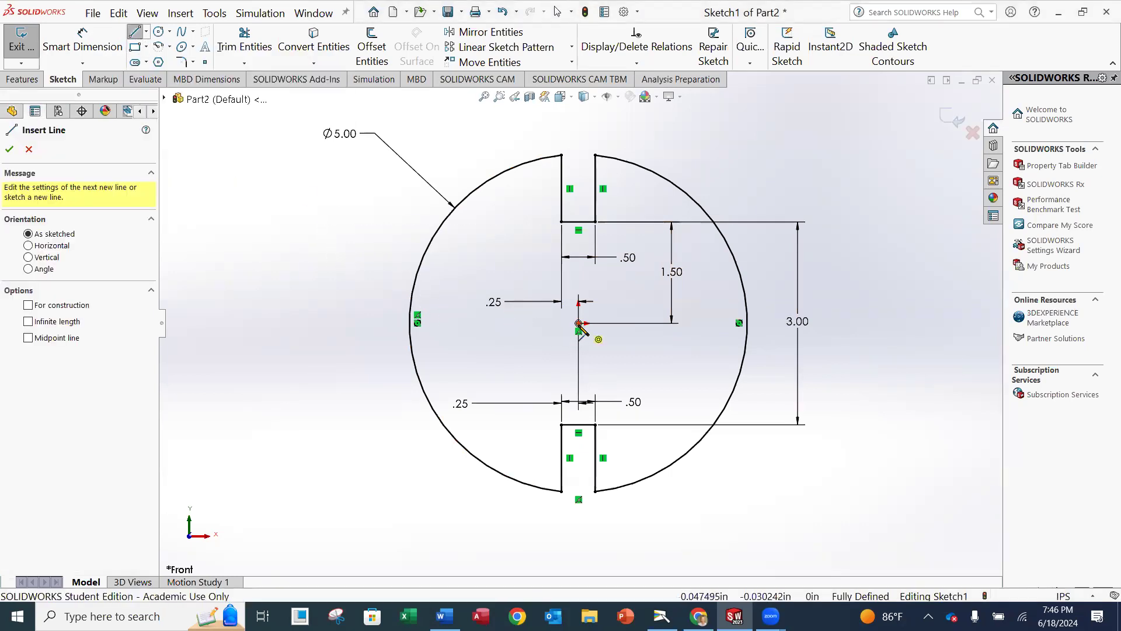
pyautogui.click(413, 294)
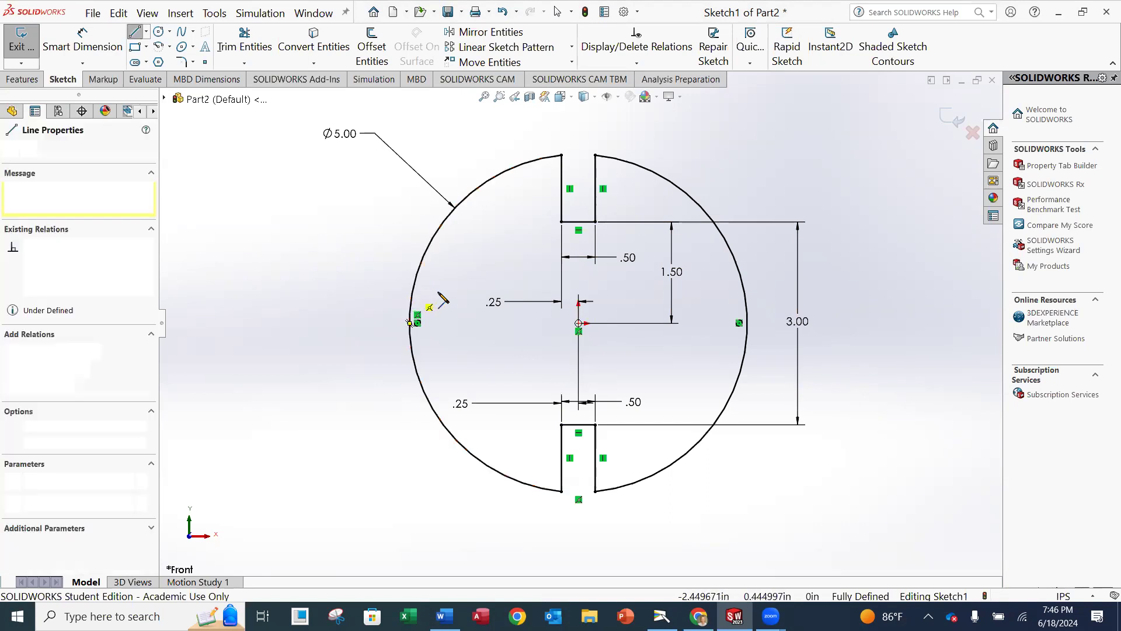
pyautogui.click(488, 293)
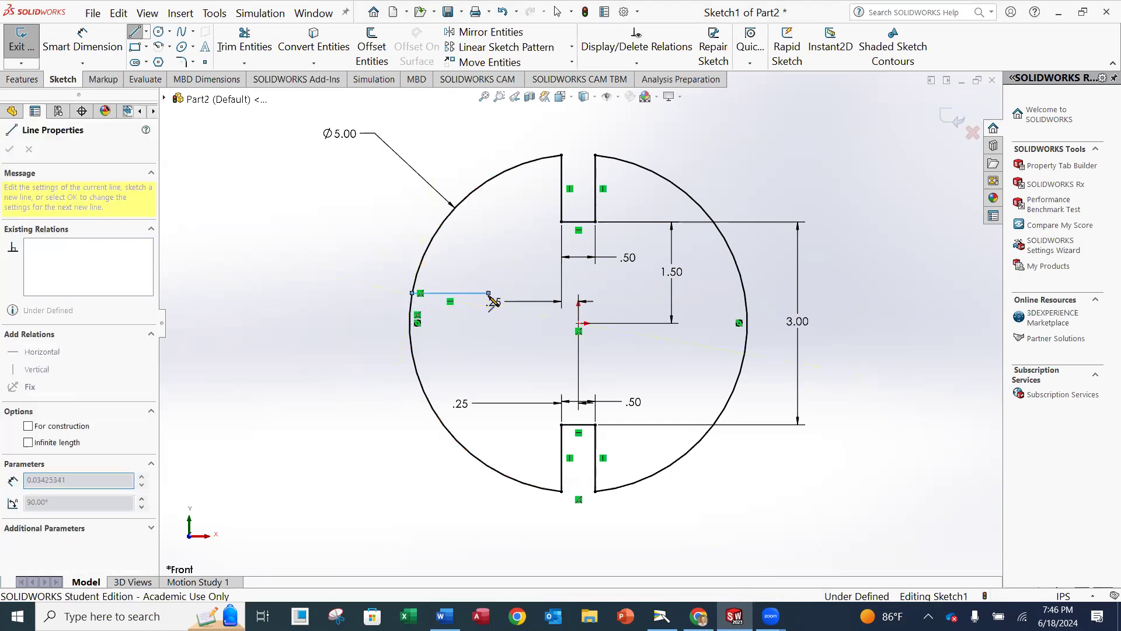
pyautogui.click(488, 344)
pyautogui.click(412, 343)
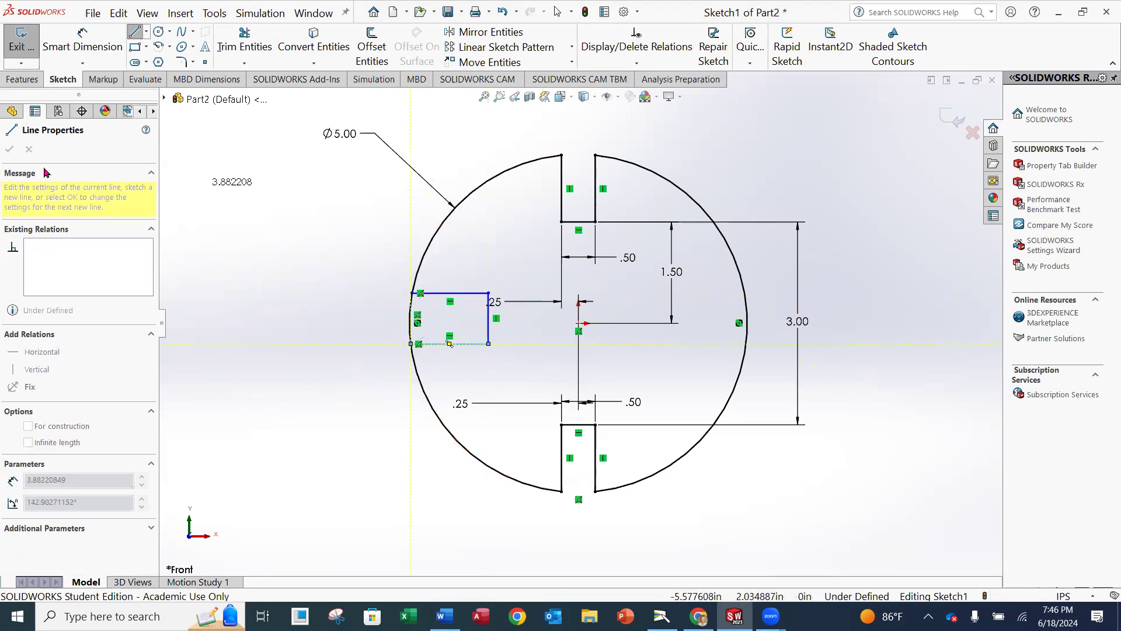
pyautogui.press('Escape')
# Move the upper slot's 0.25 in dimension clear of the left slot, and dimension the left slot's vertical end line as 0.5 in
pyautogui.moveTo(497, 305); pyautogui.dragTo(543, 281)
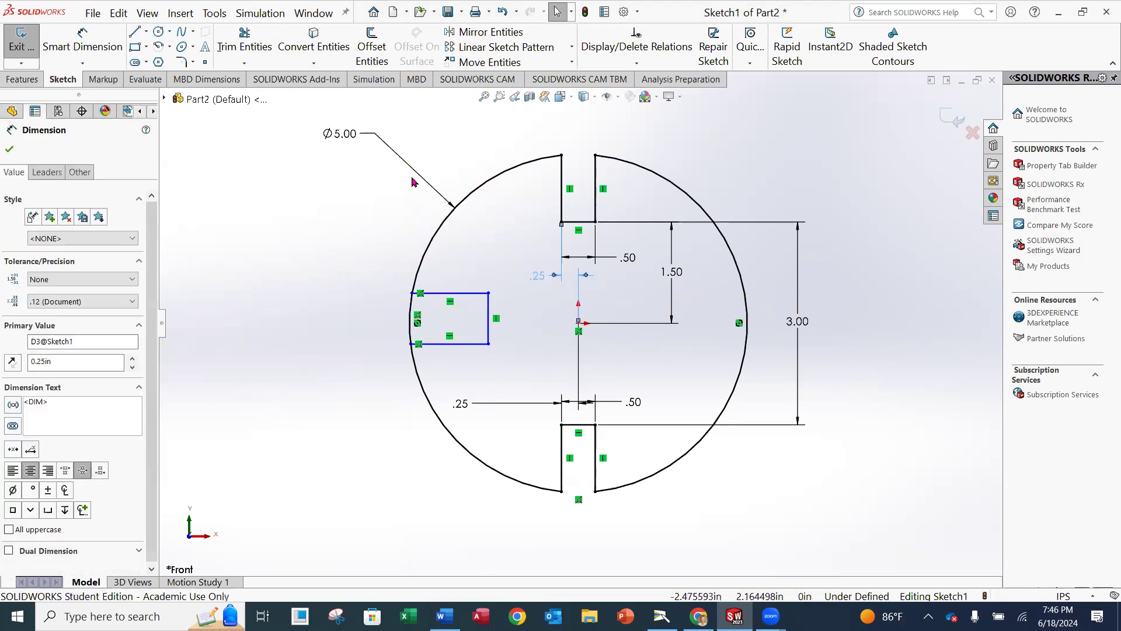
pyautogui.click(411, 181)
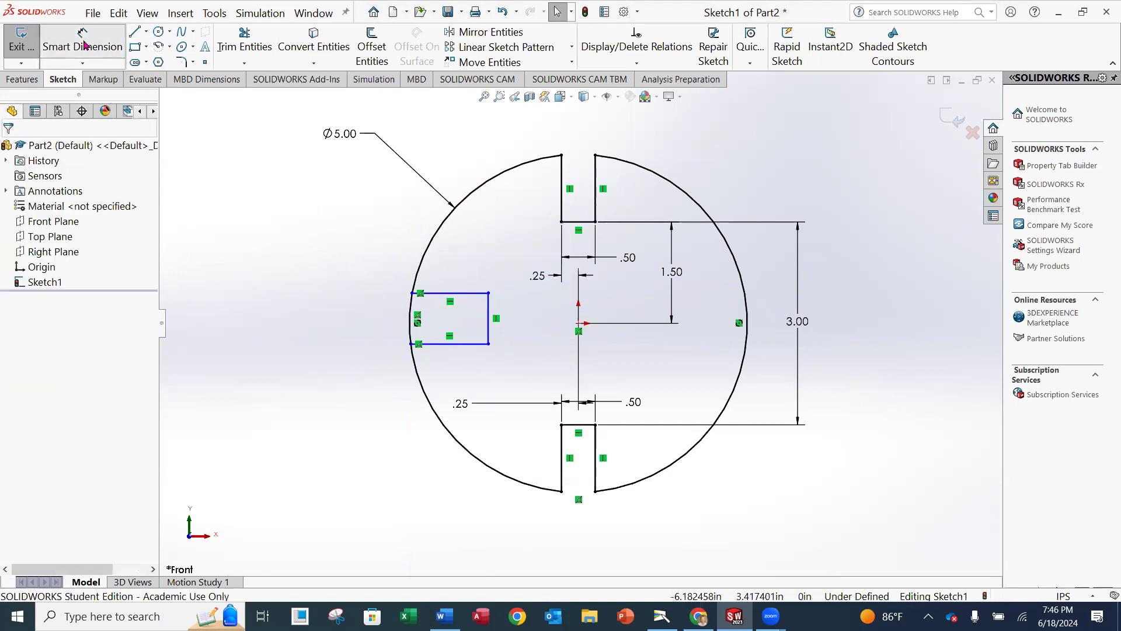
pyautogui.click(84, 45)
pyautogui.click(492, 330)
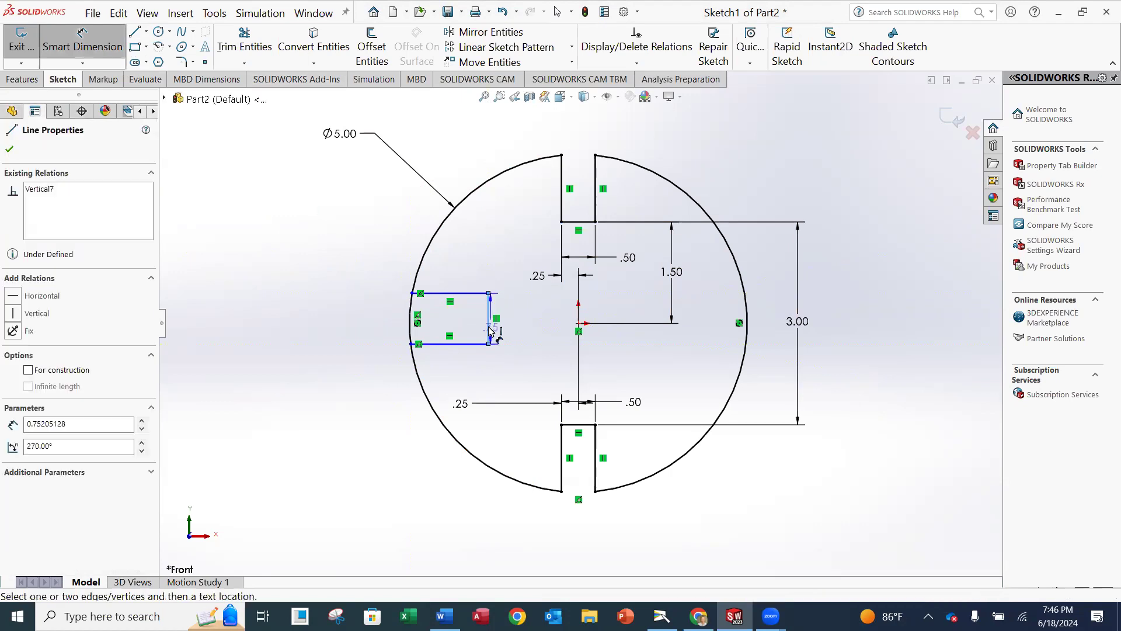
pyautogui.click(344, 340)
pyautogui.write('.5')
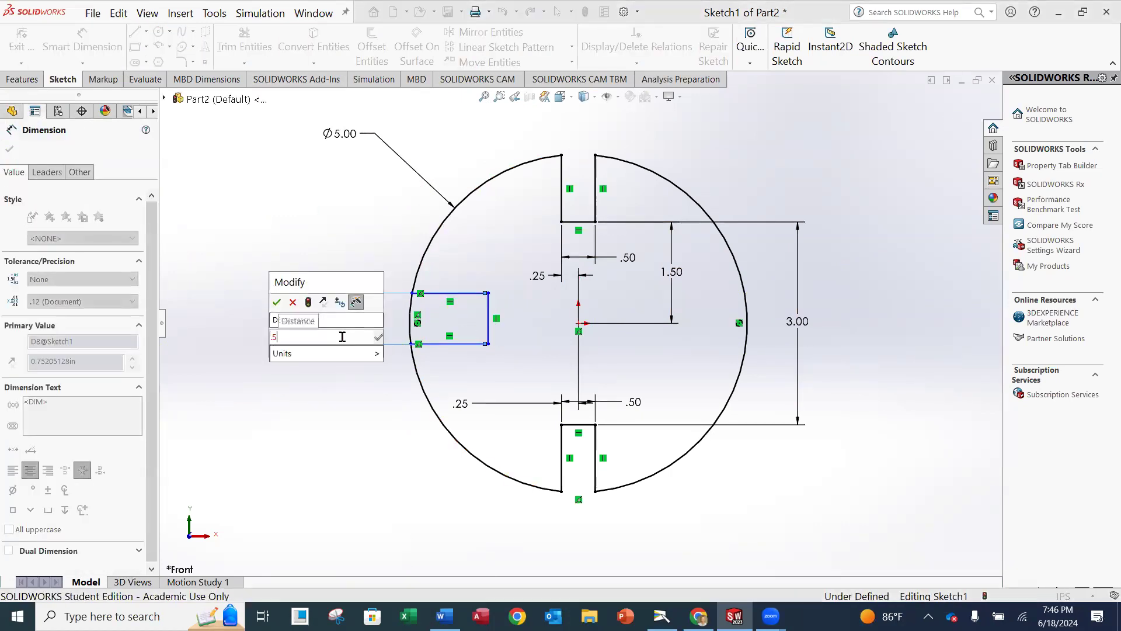
pyautogui.press('Return')
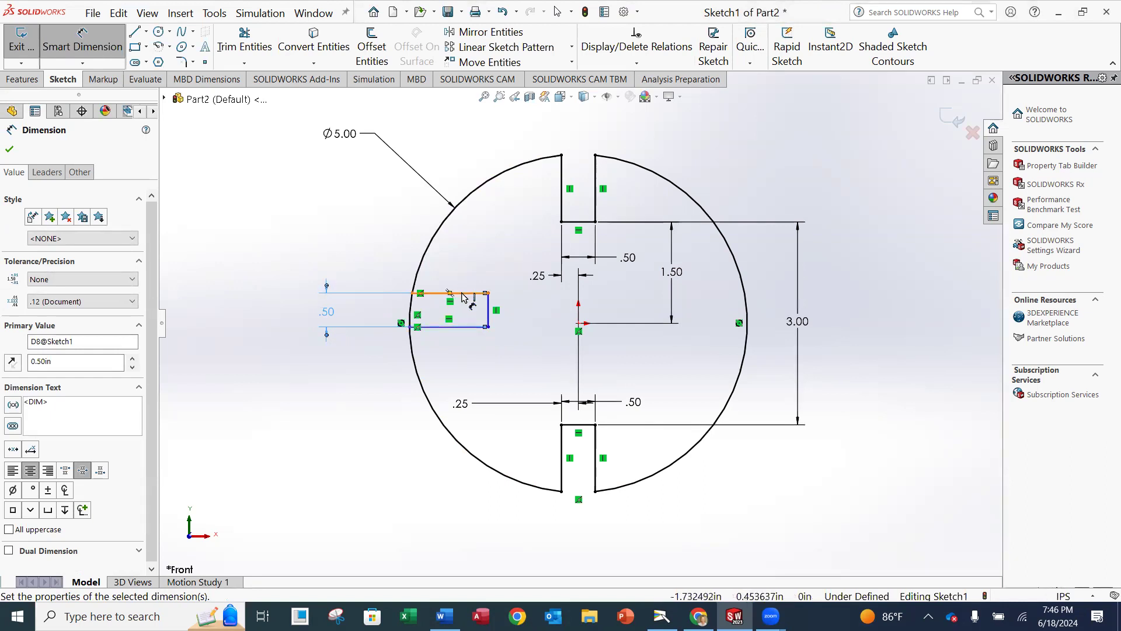
# Dimension the left slot's upper horizontal line 0.25 in from the origin
pyautogui.click(462, 328)
pyautogui.click(579, 324)
pyautogui.click(547, 320)
pyautogui.write('.25')
pyautogui.press('Return')
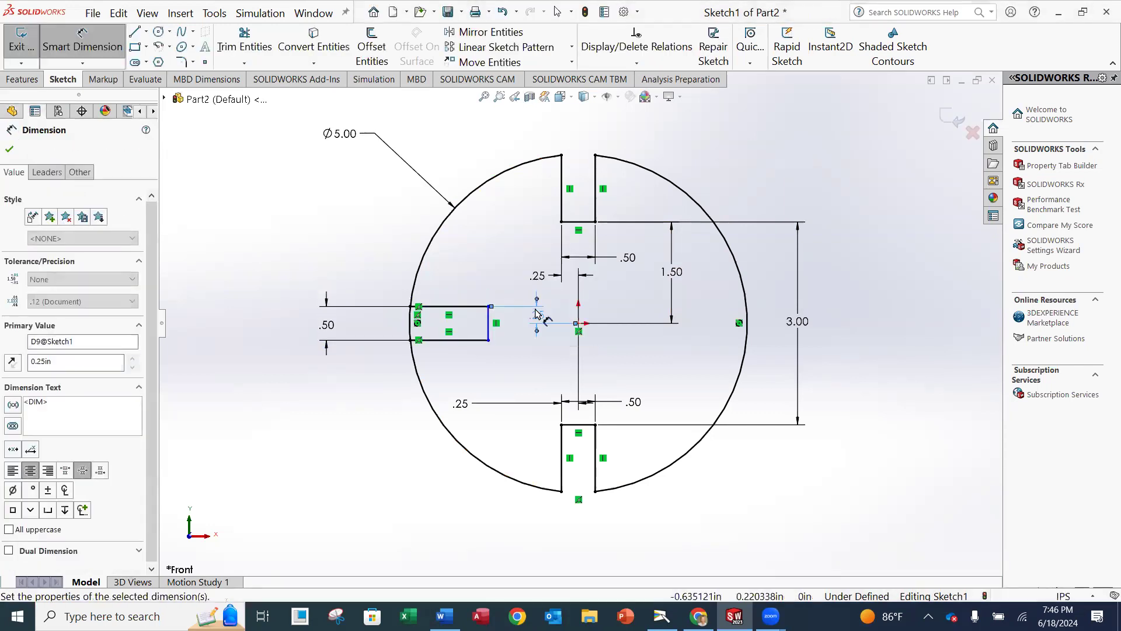
pyautogui.click(330, 240)
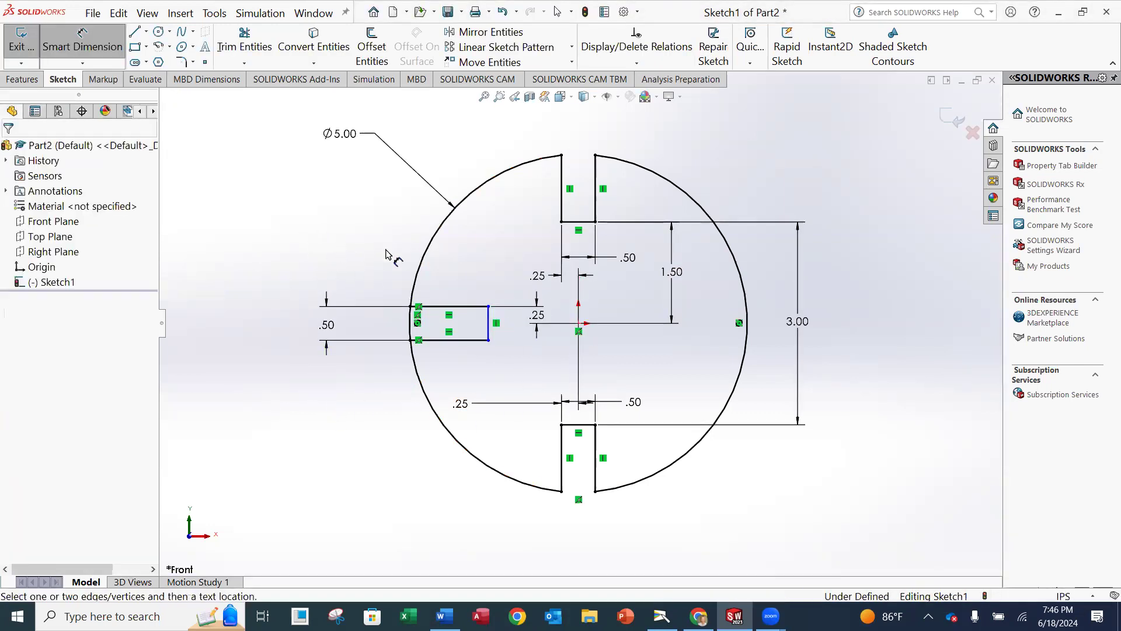
pyautogui.click(579, 323)
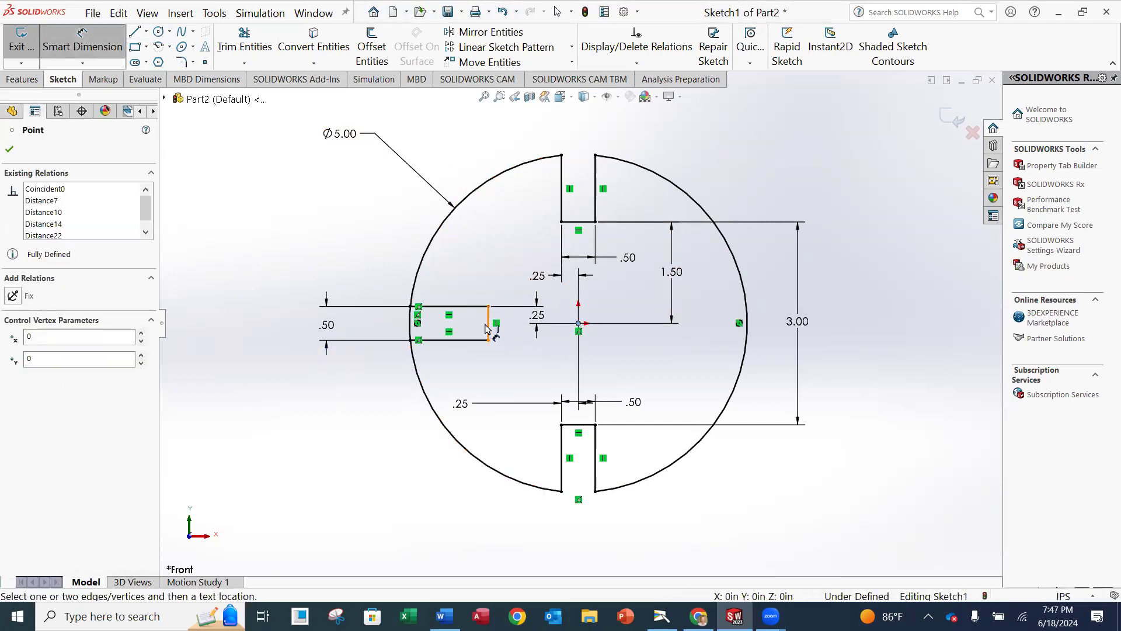
pyautogui.press('Escape')
pyautogui.press('Escape')
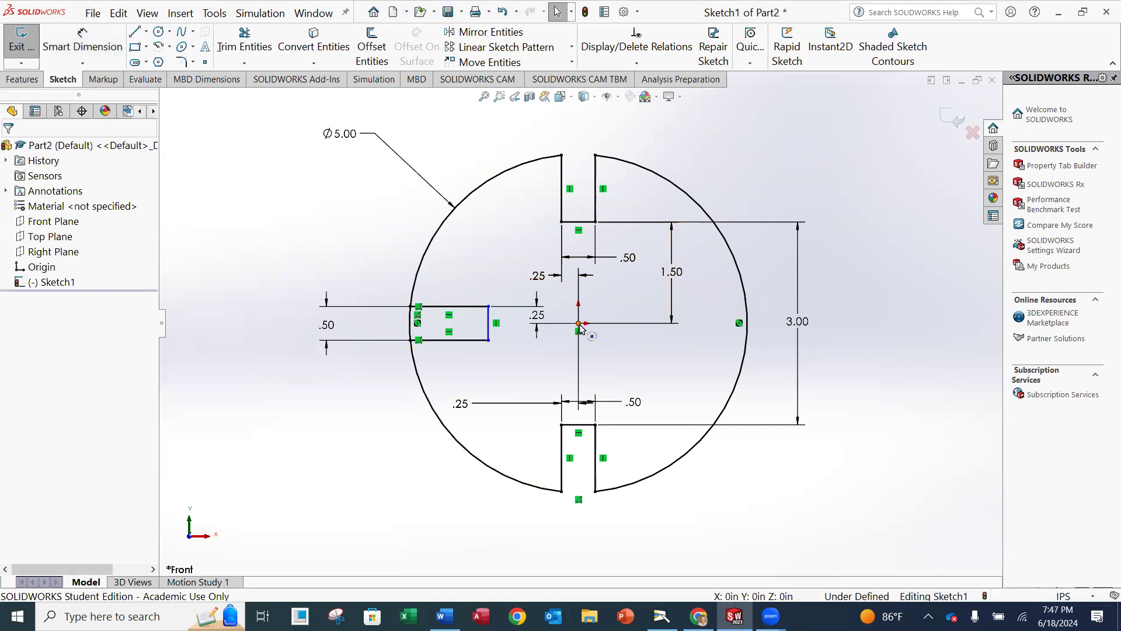
pyautogui.click(578, 324)
pyautogui.click(489, 328)
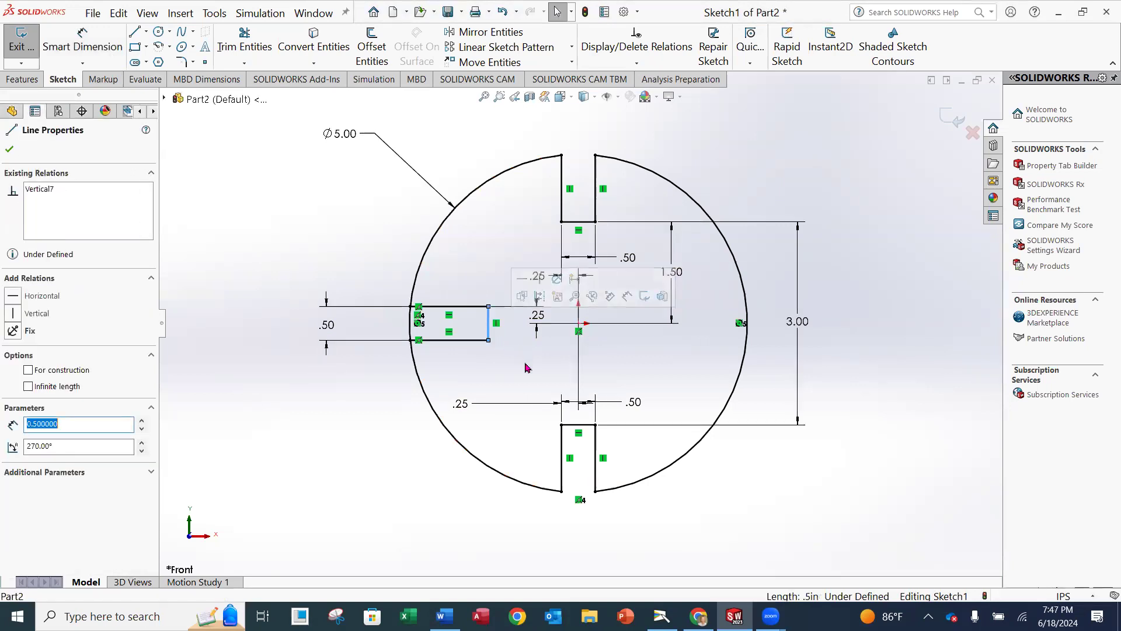
# Dimension the left slot's vertical end line 1.5 in from the origin
pyautogui.click(79, 42)
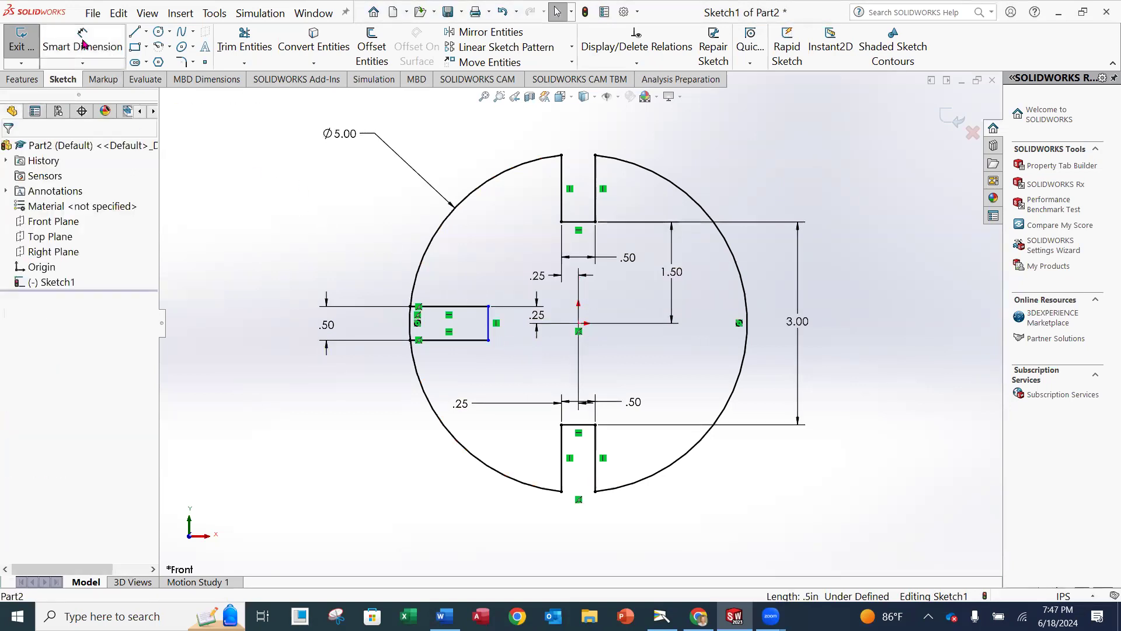
pyautogui.click(489, 332)
pyautogui.click(579, 323)
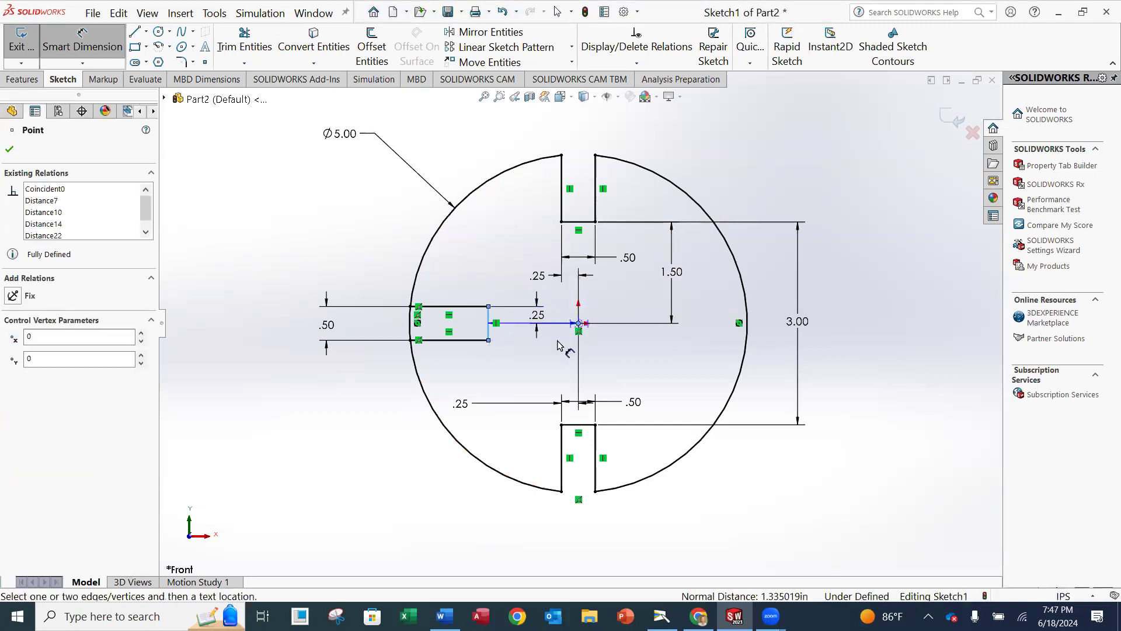
pyautogui.click(528, 368)
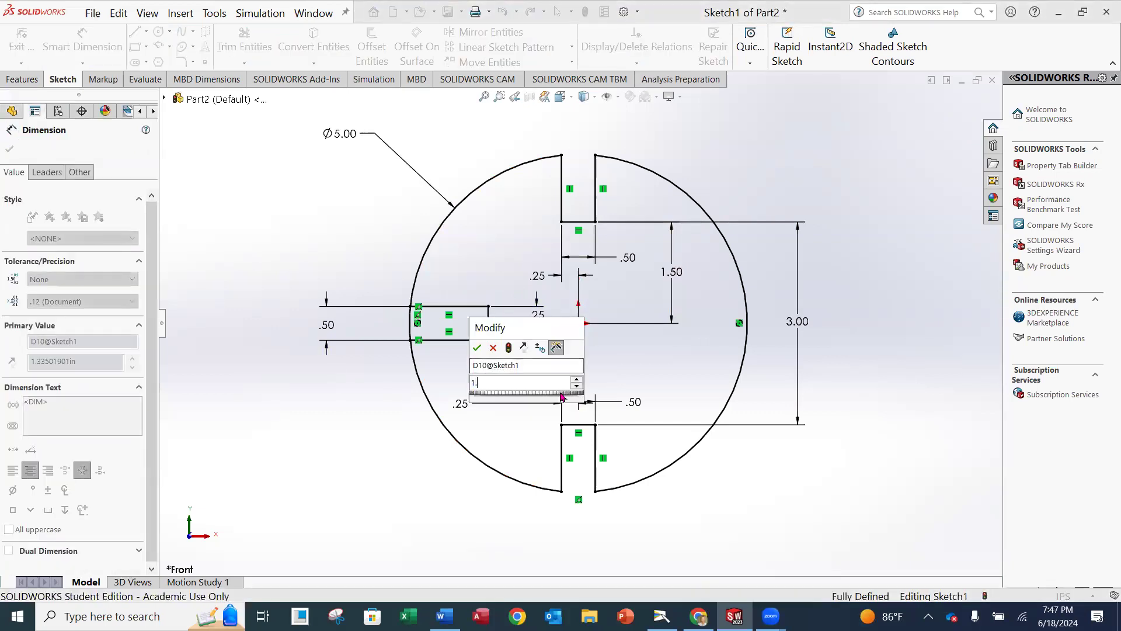
pyautogui.press('Return')
pyautogui.press('Escape')
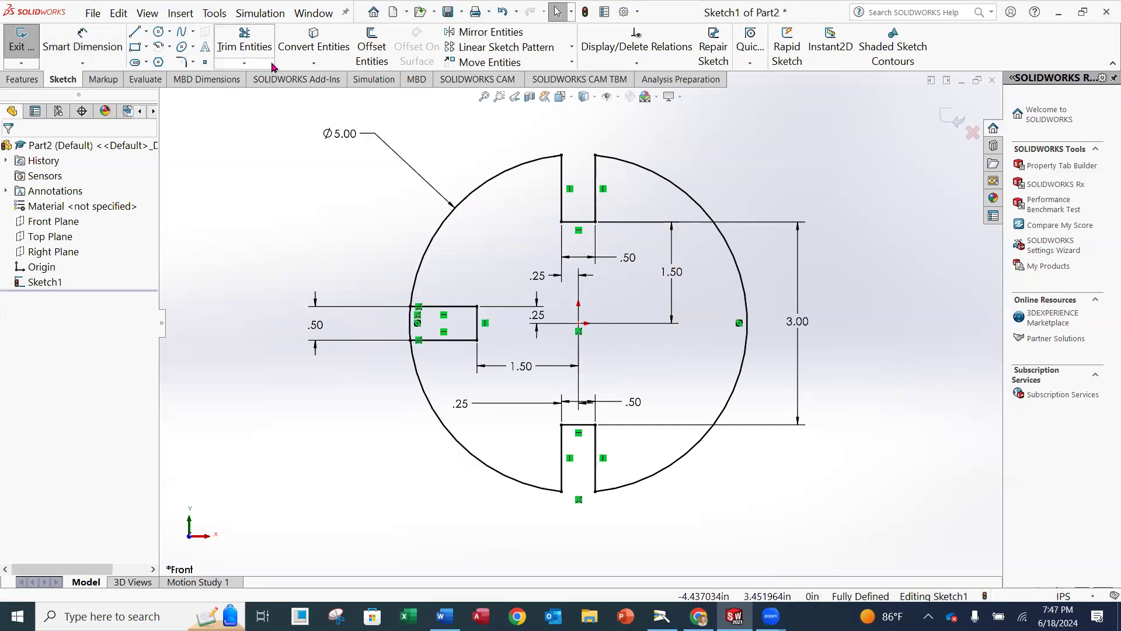
# Trim the circle's arc segment between the two horizontal lines of the left slot to open it
pyautogui.click(236, 48)
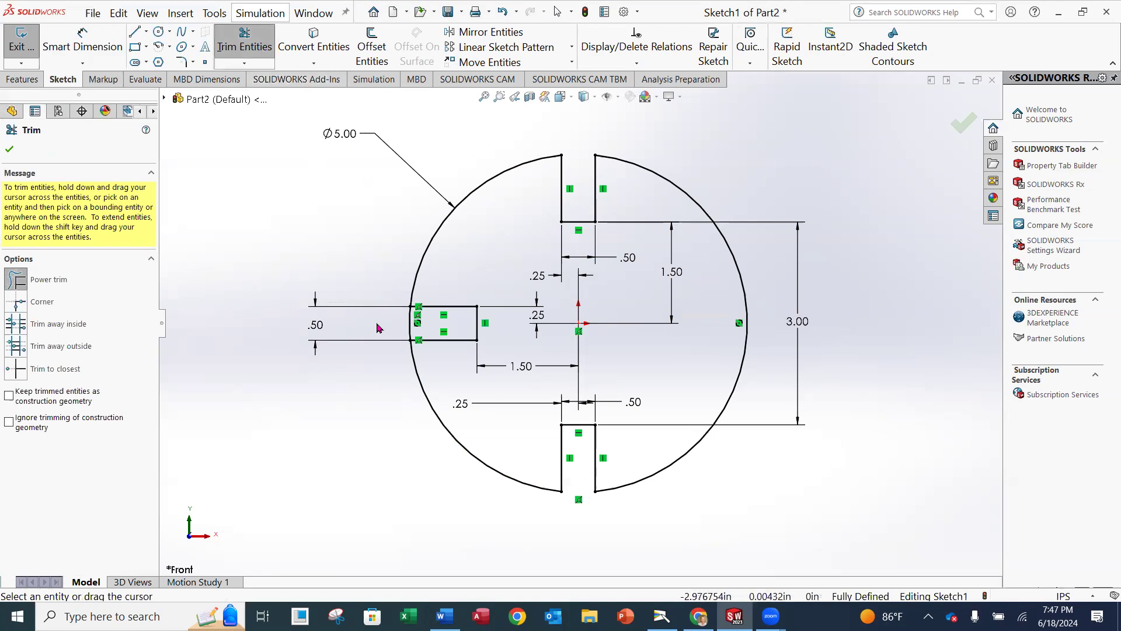
pyautogui.moveTo(411, 327); pyautogui.dragTo(430, 332)
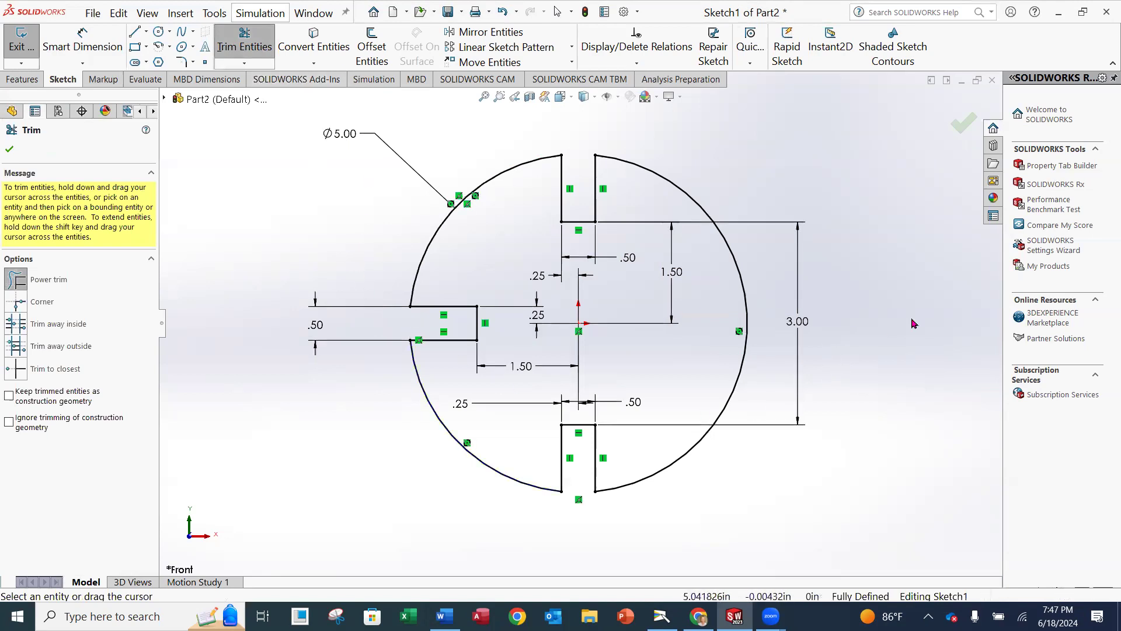
pyautogui.click(7, 151)
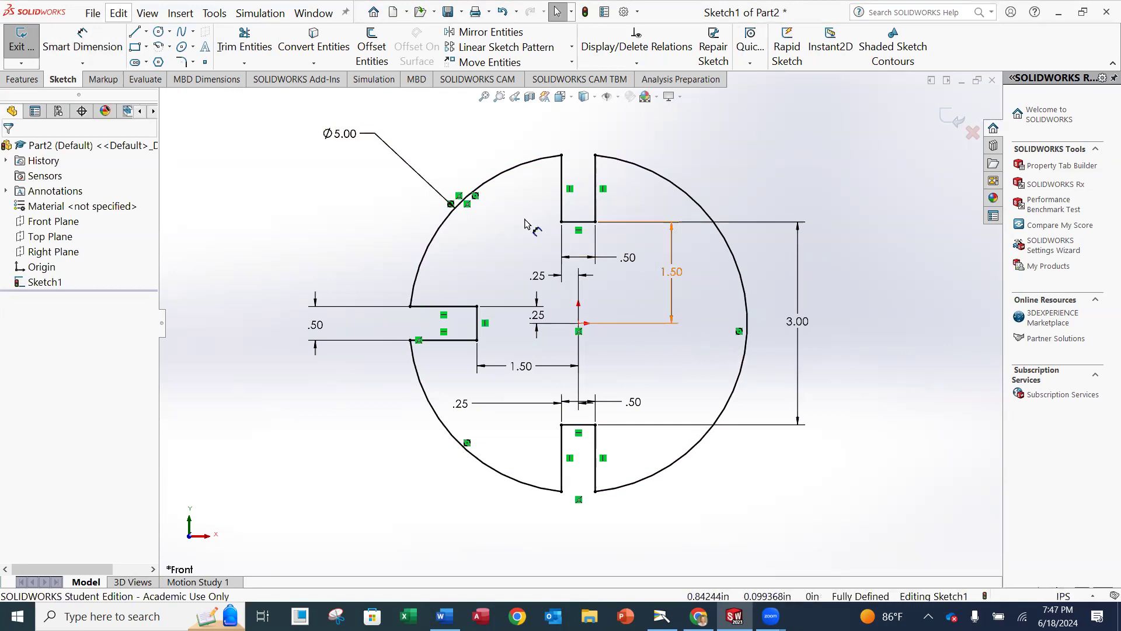
# Sketch a three-line slot inward from the circle's right edge, level with the left slot, about 0.5 in wide and 0.95 in deep
pyautogui.click(135, 35)
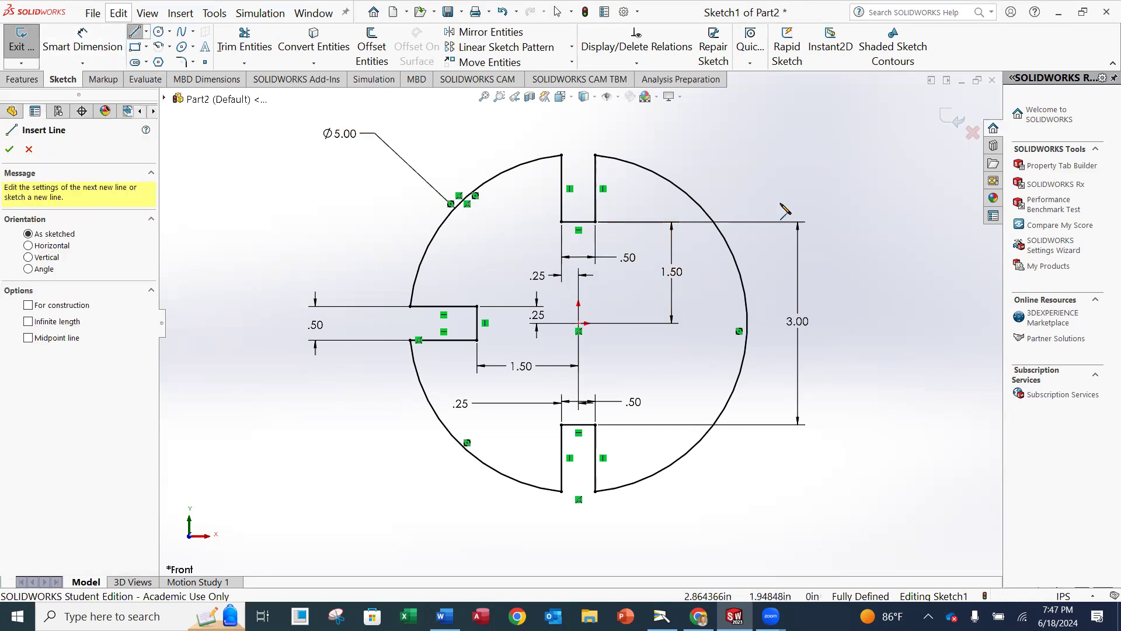
pyautogui.click(748, 306)
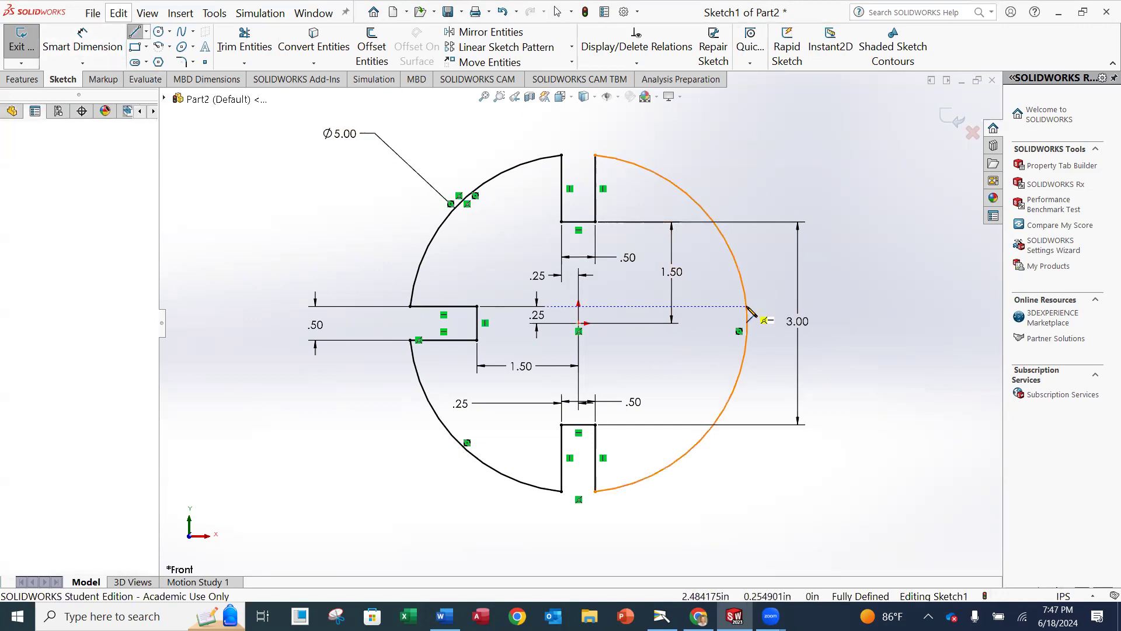
pyautogui.click(682, 306)
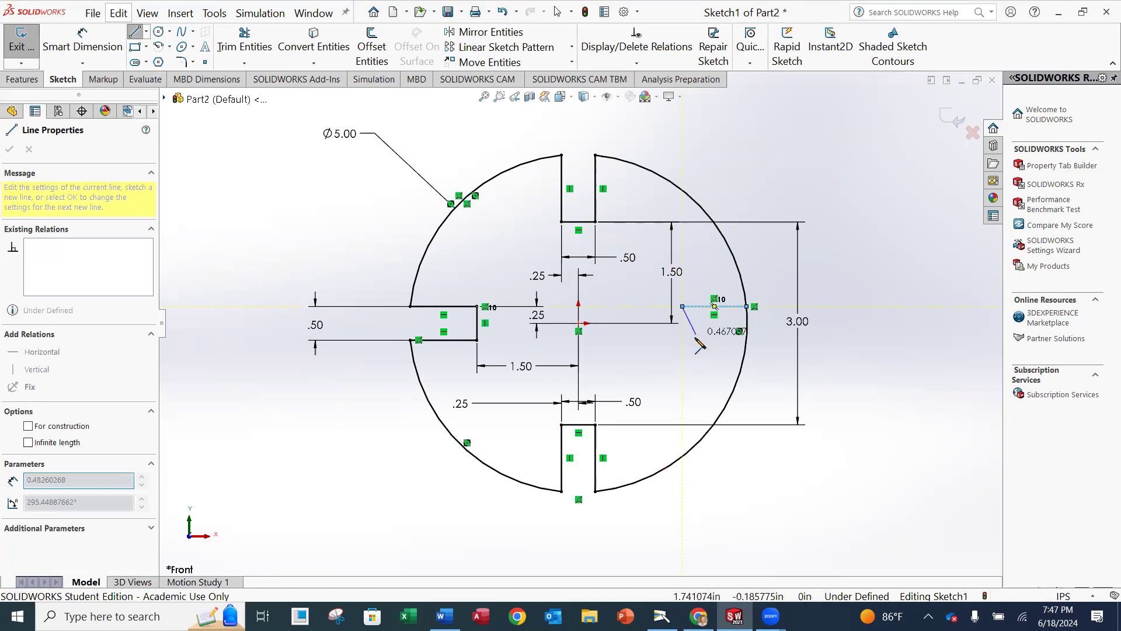
pyautogui.click(683, 340)
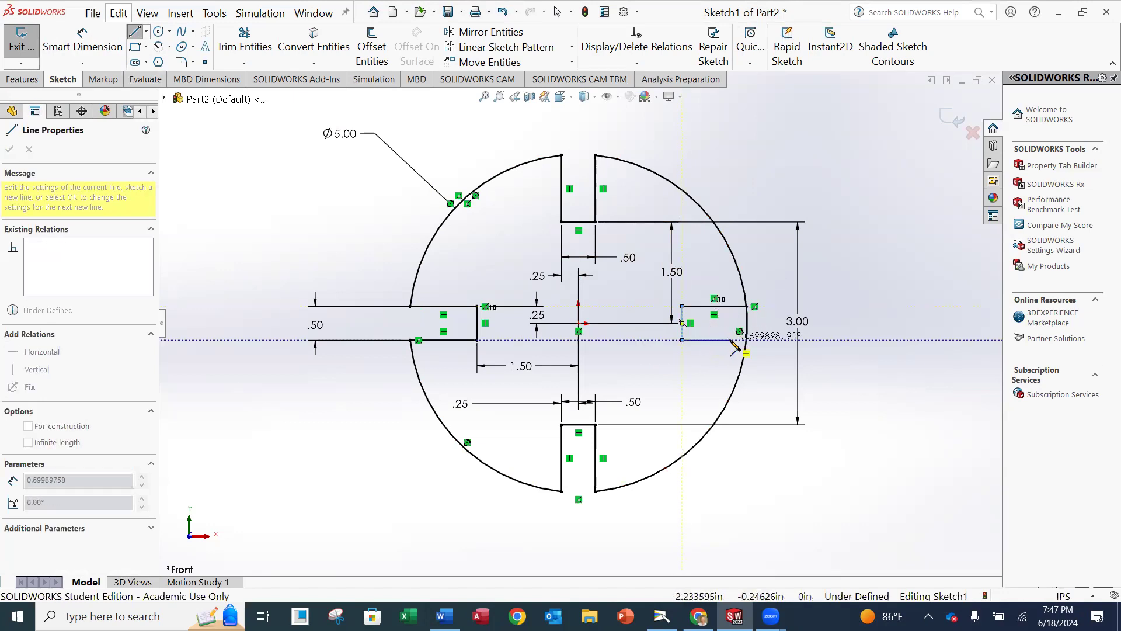
pyautogui.click(747, 340)
pyautogui.press('Escape')
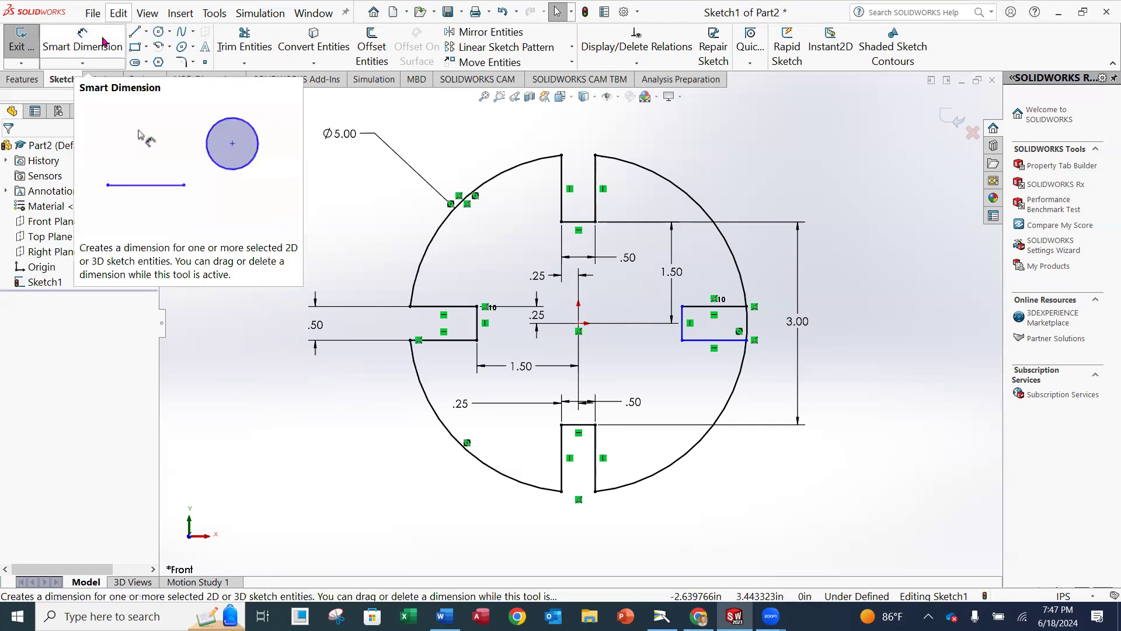
pyautogui.click(83, 39)
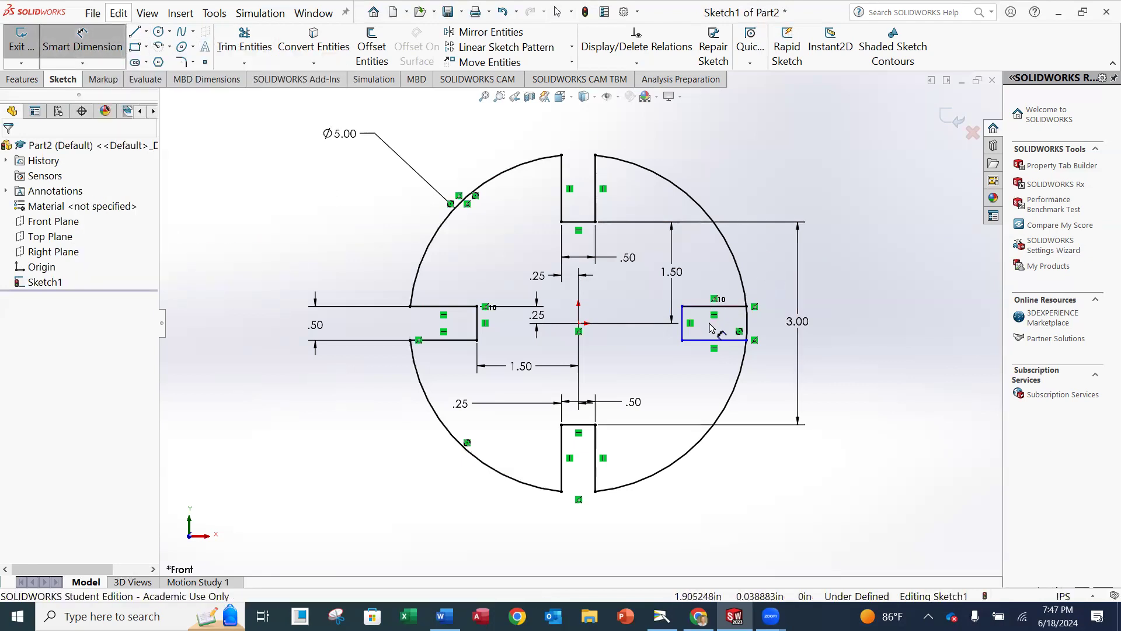
pyautogui.click(579, 324)
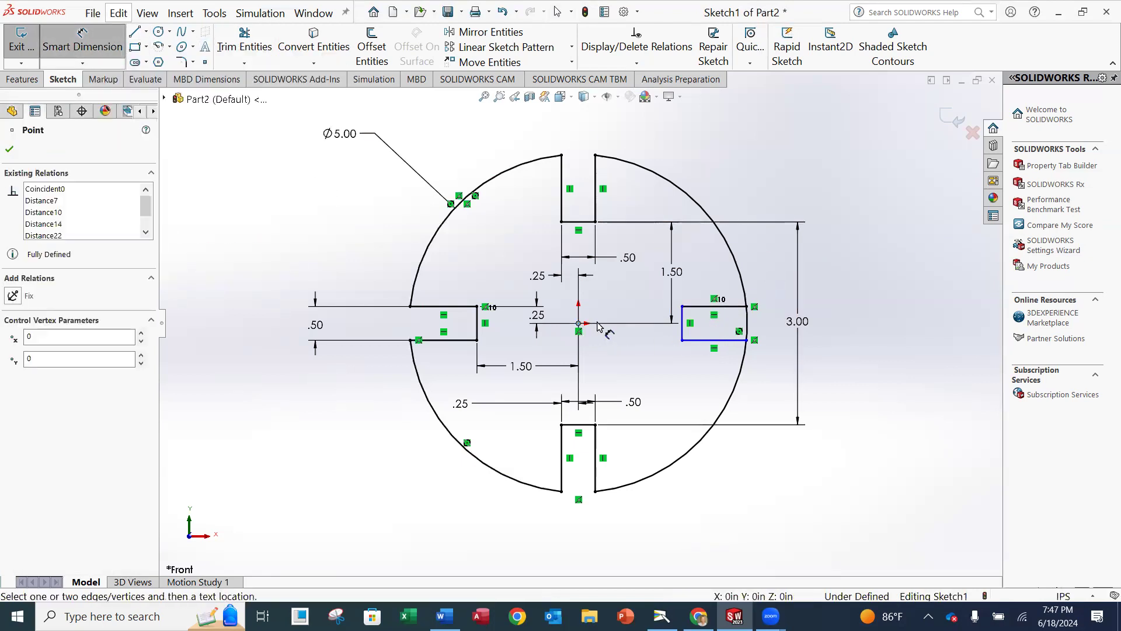
pyautogui.click(699, 306)
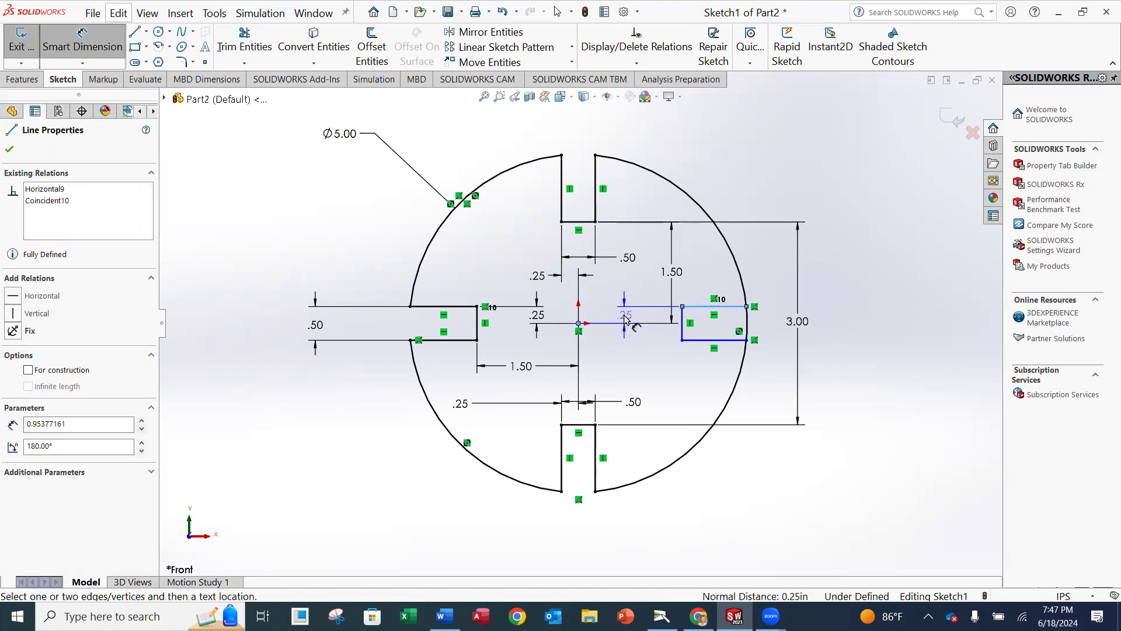
pyautogui.click(627, 319)
pyautogui.press('Escape')
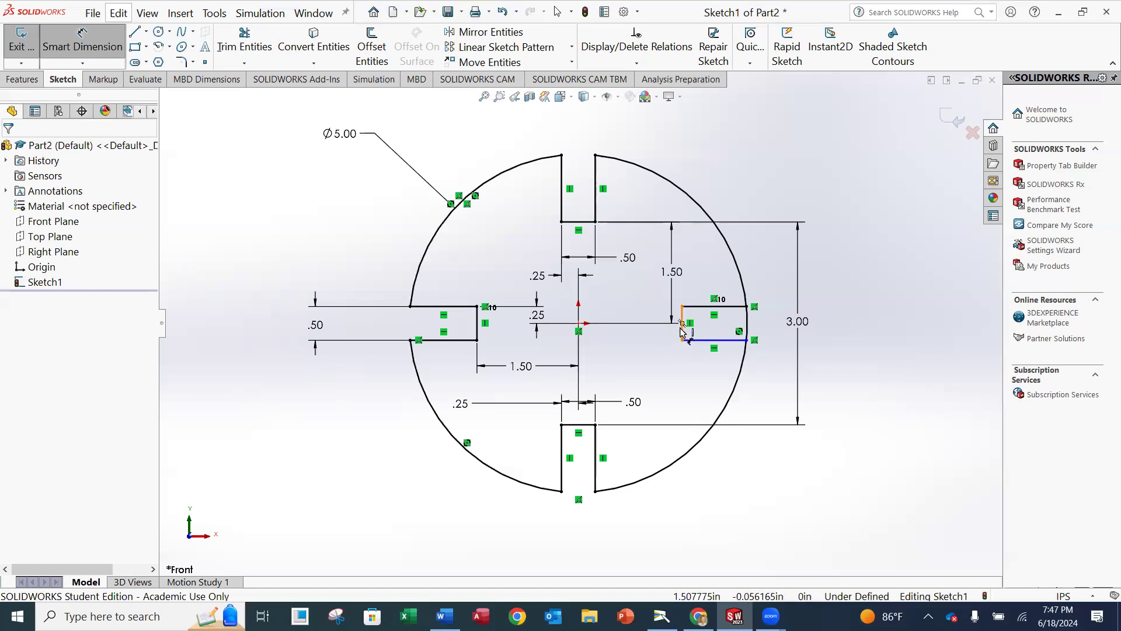
pyautogui.click(93, 44)
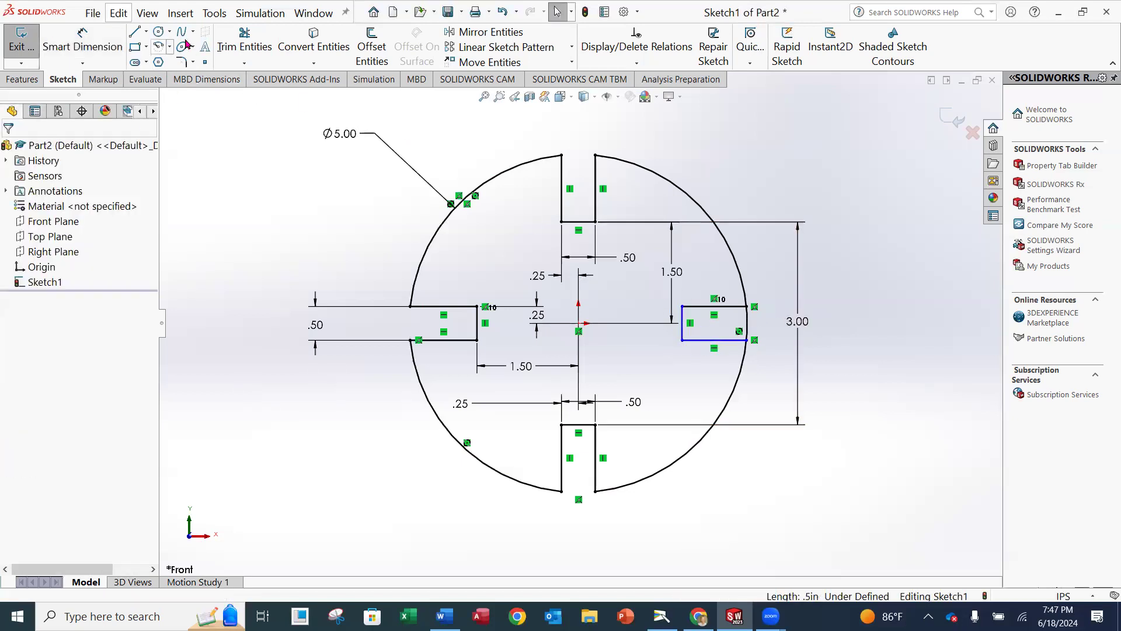
pyautogui.click(93, 44)
pyautogui.press('Escape')
# Trim the circle's arc segment between the right slot's two horizontal lines to open the slot
pyautogui.click(244, 47)
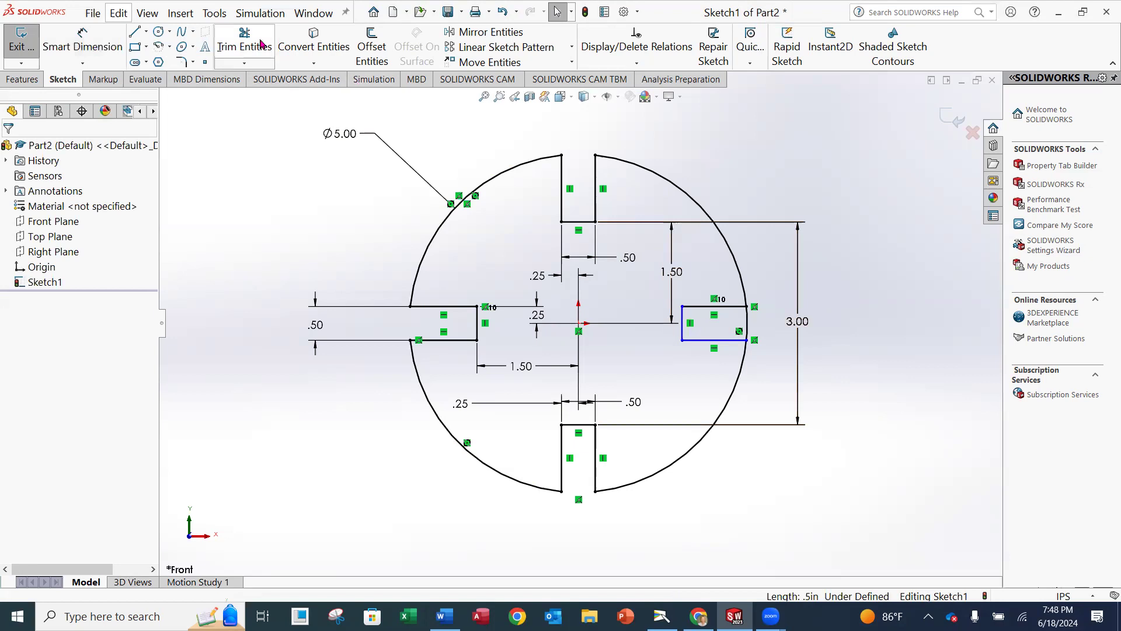
pyautogui.click(750, 325)
pyautogui.press('Escape')
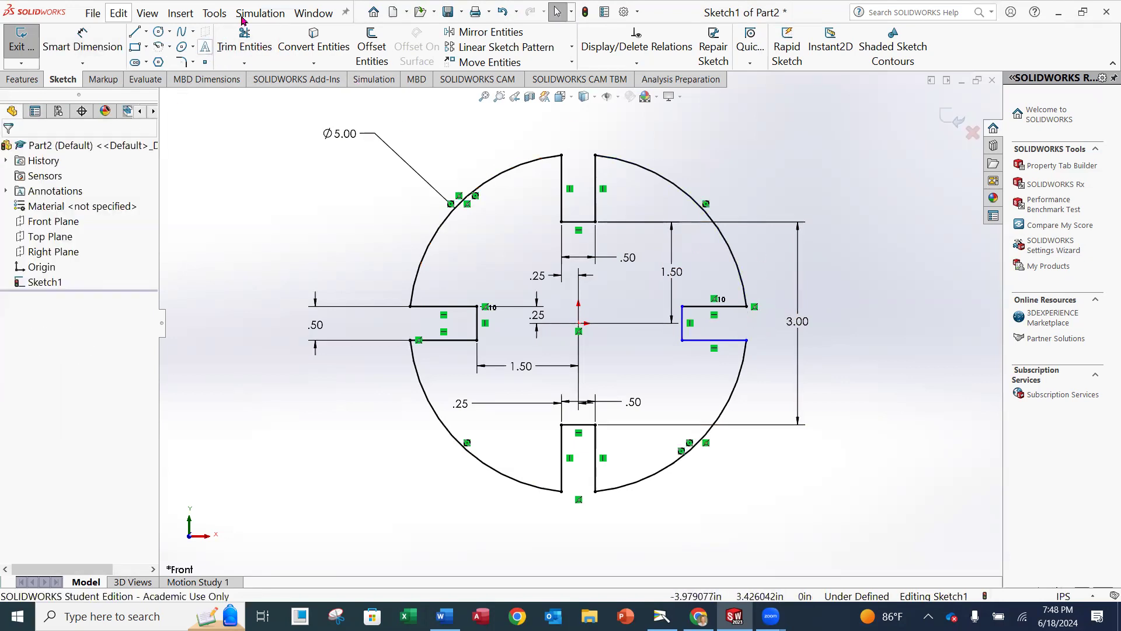
# Dimension the right slot's vertical end line at 0.5 in
pyautogui.click(82, 44)
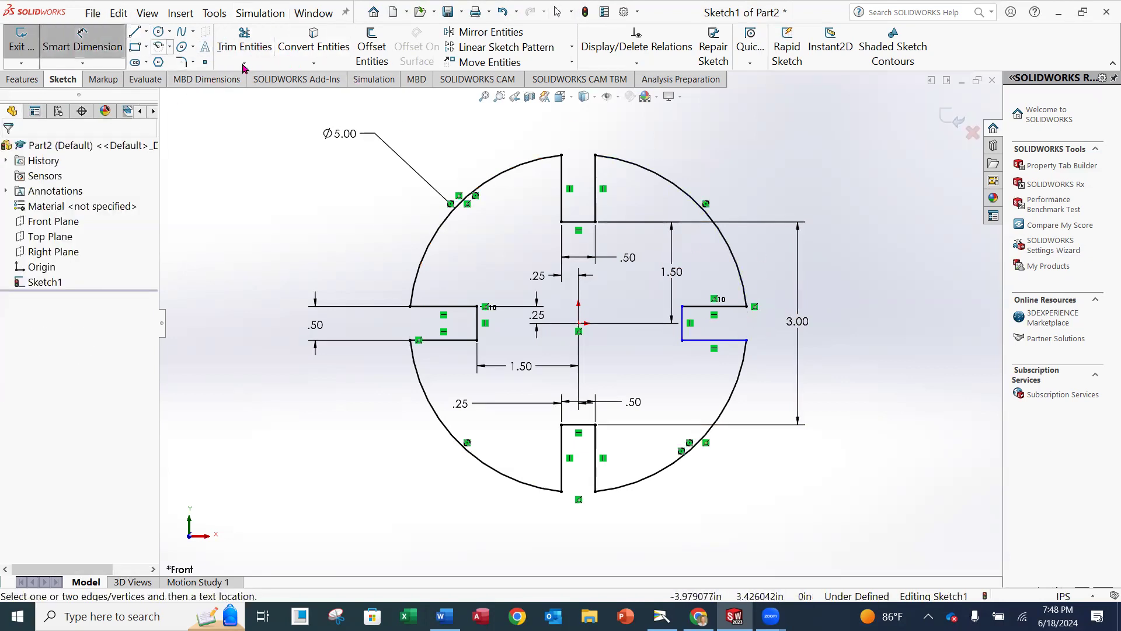
pyautogui.click(682, 334)
pyautogui.click(631, 368)
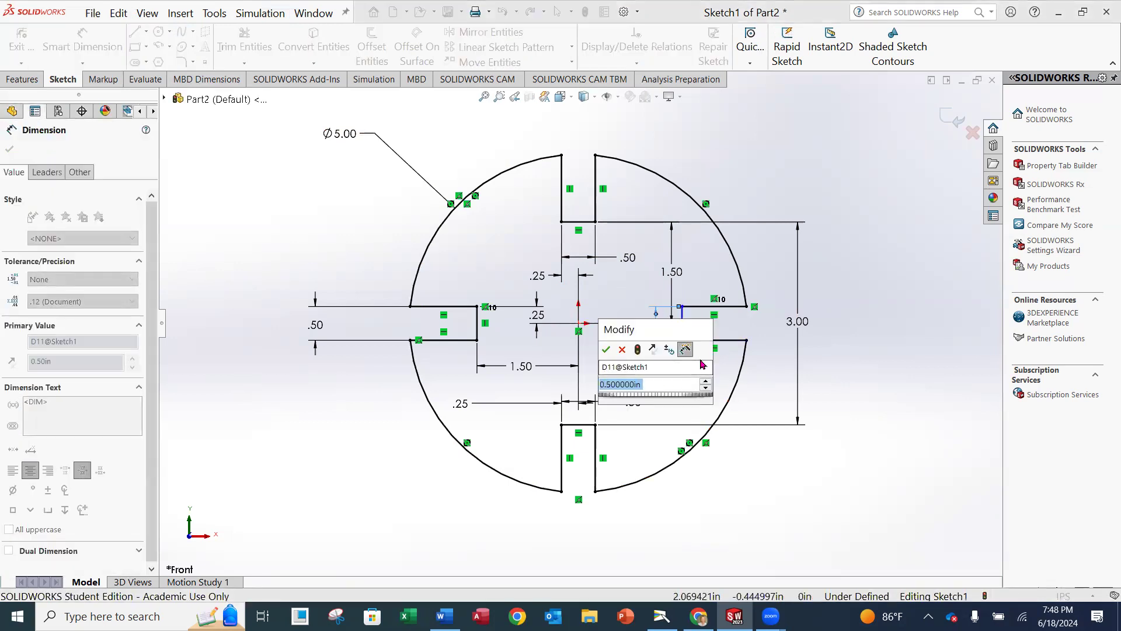
pyautogui.press('Return')
pyautogui.press('Escape')
# Dimension the distance between the left and right slots' vertical end lines as 3 in, placed above the circle
pyautogui.click(60, 35)
pyautogui.click(682, 327)
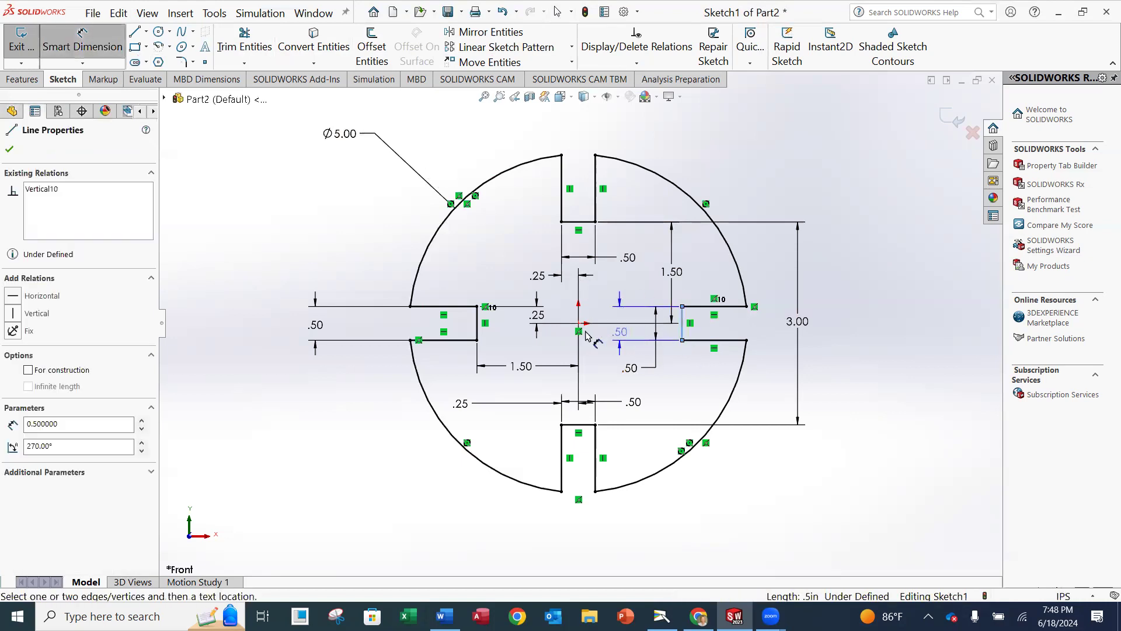
pyautogui.click(477, 326)
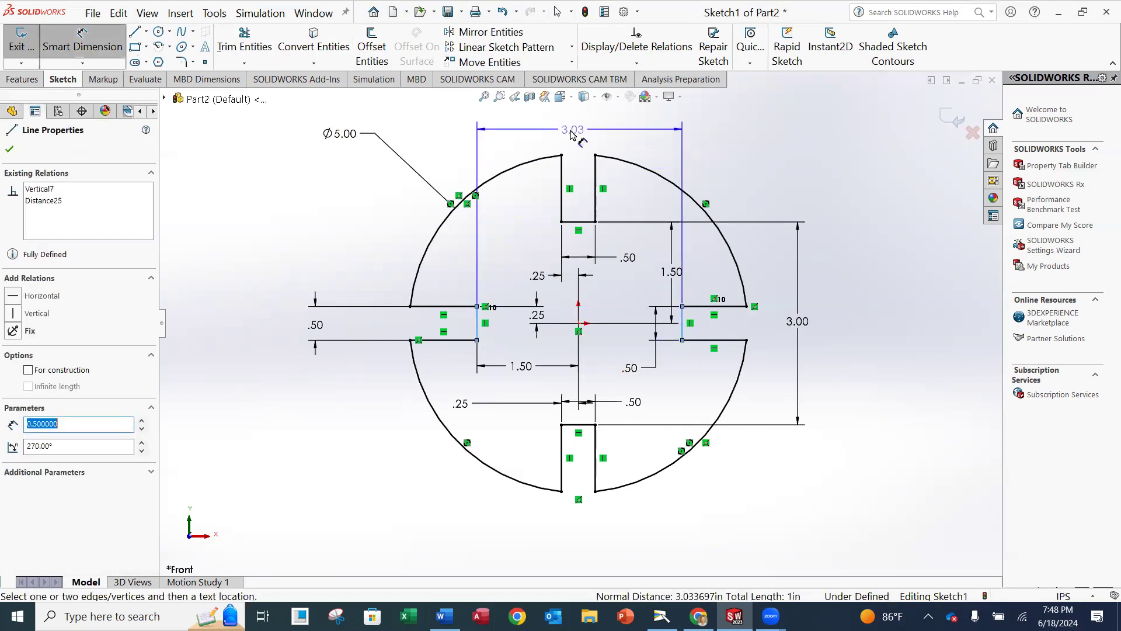
pyautogui.click(571, 135)
pyautogui.write('3')
pyautogui.press('Return')
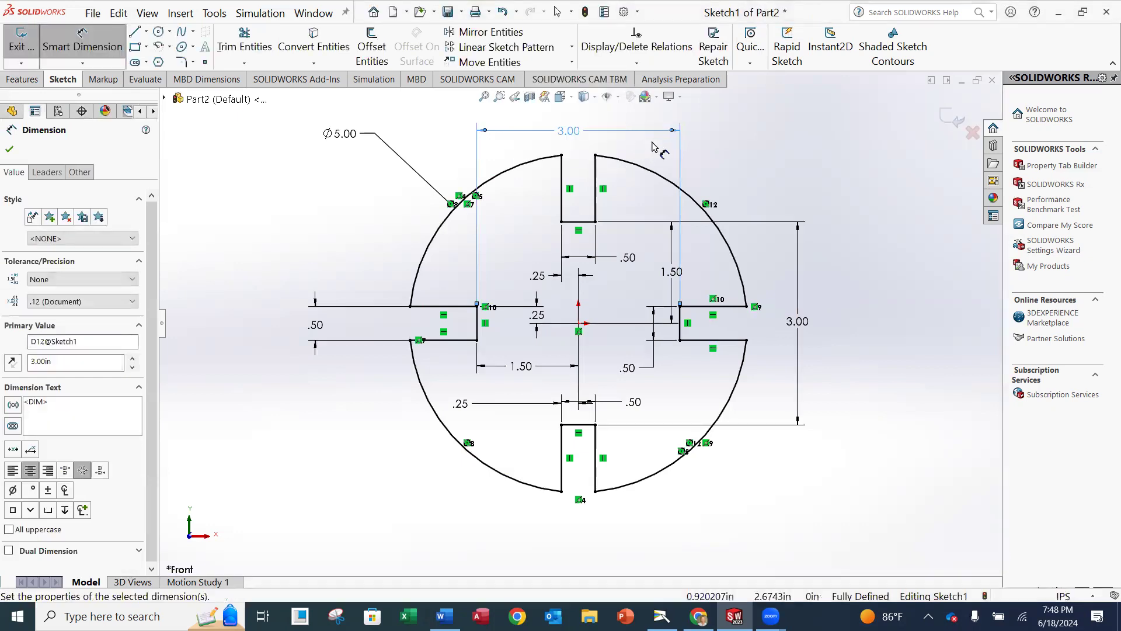
pyautogui.click(911, 245)
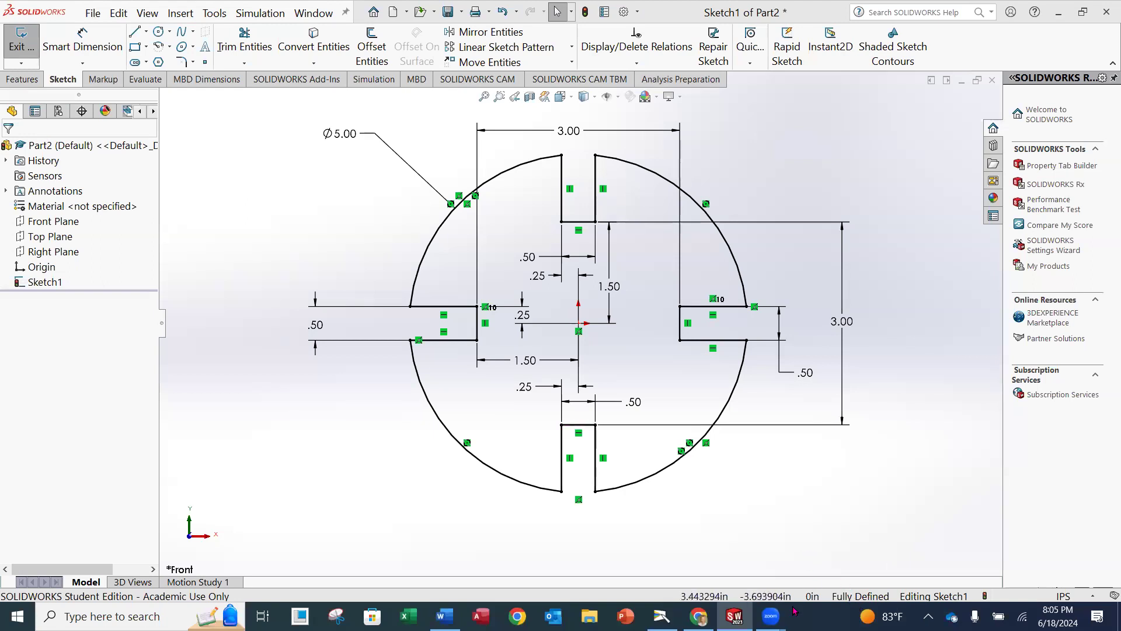
# Consult the textbook drawing in the Camera window and sketch a two-line corner notch in the upper-right arc, its vertical leg about 1.2 in long
pyautogui.click(662, 616)
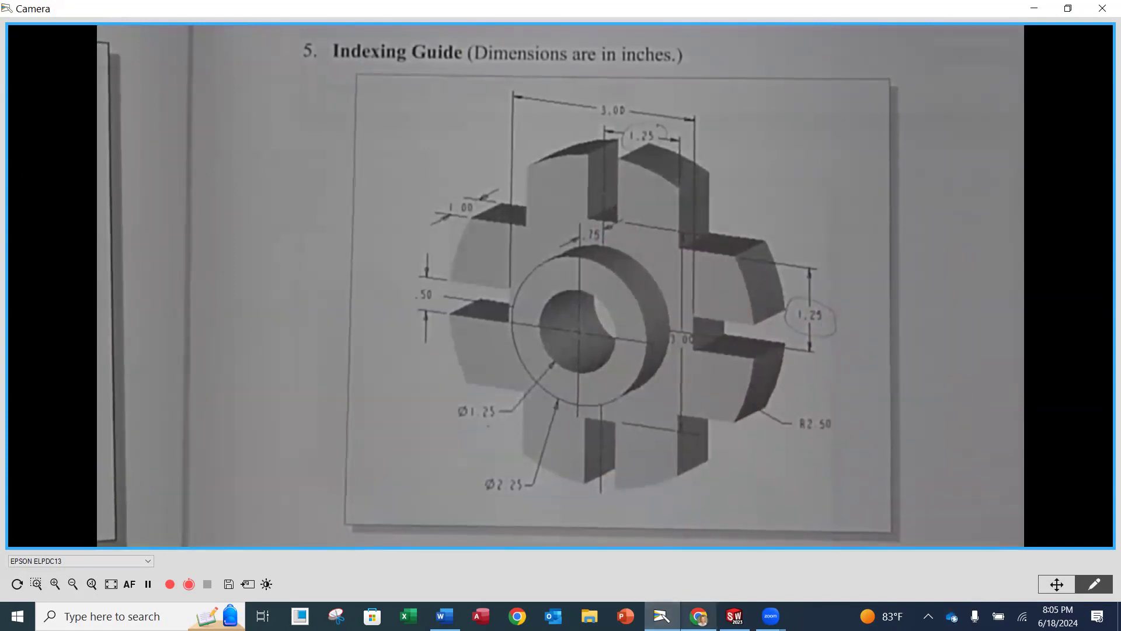
pyautogui.click(734, 616)
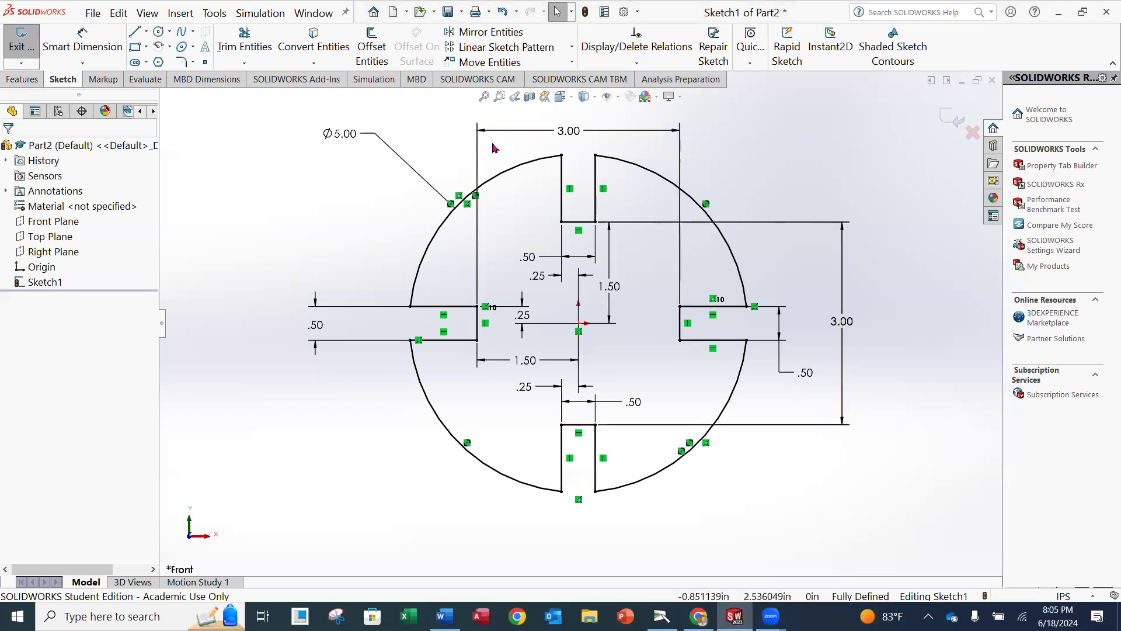
pyautogui.click(134, 33)
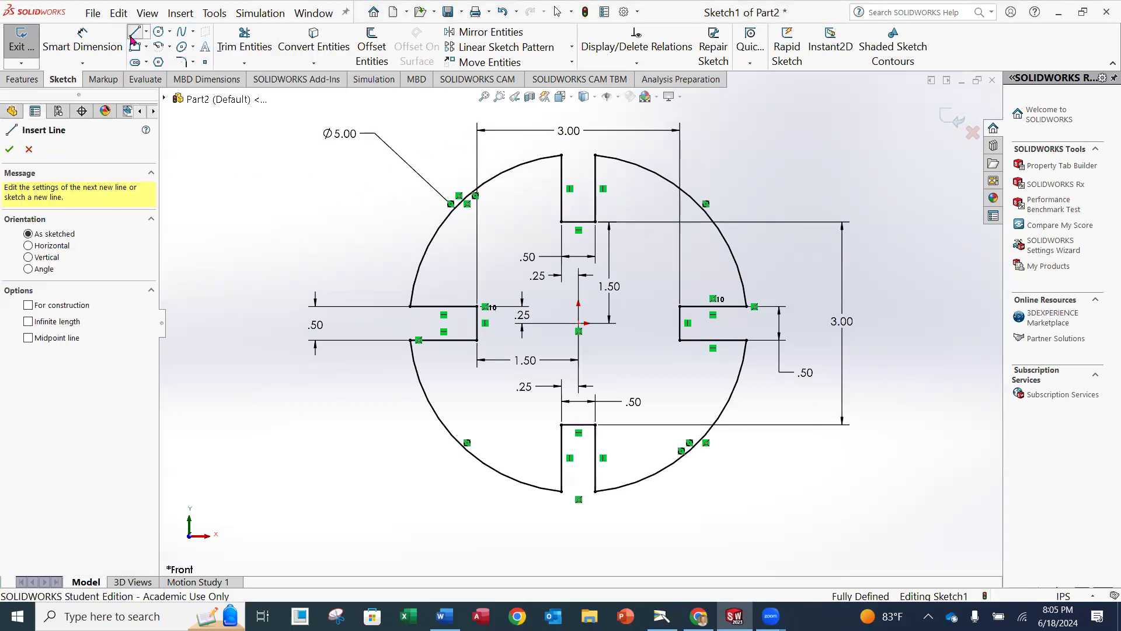
pyautogui.click(648, 170)
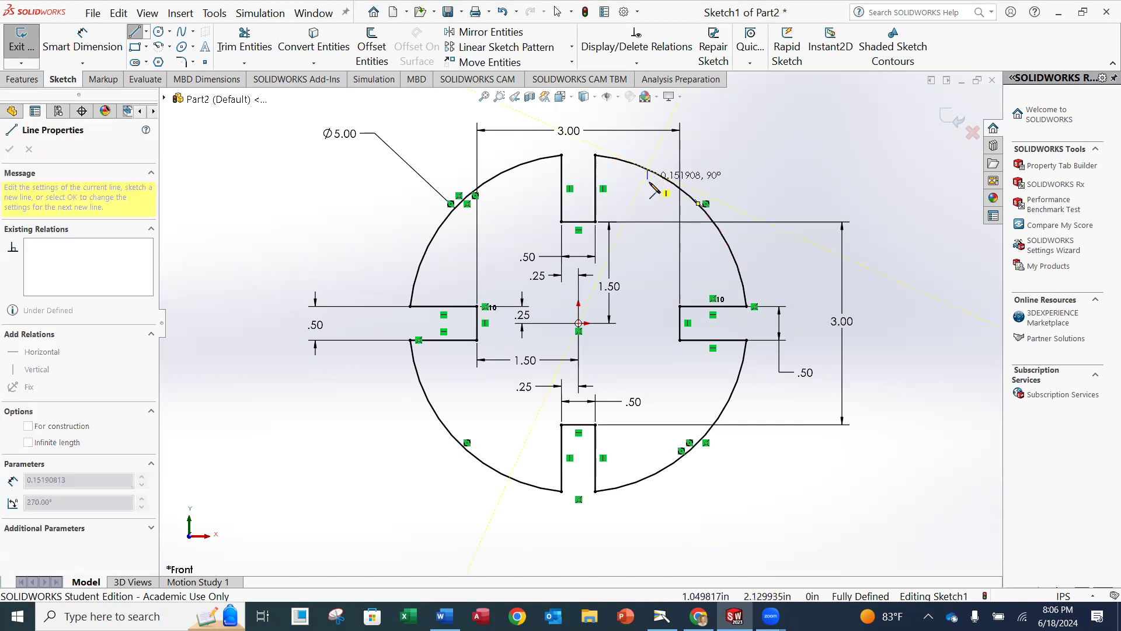
pyautogui.click(647, 250)
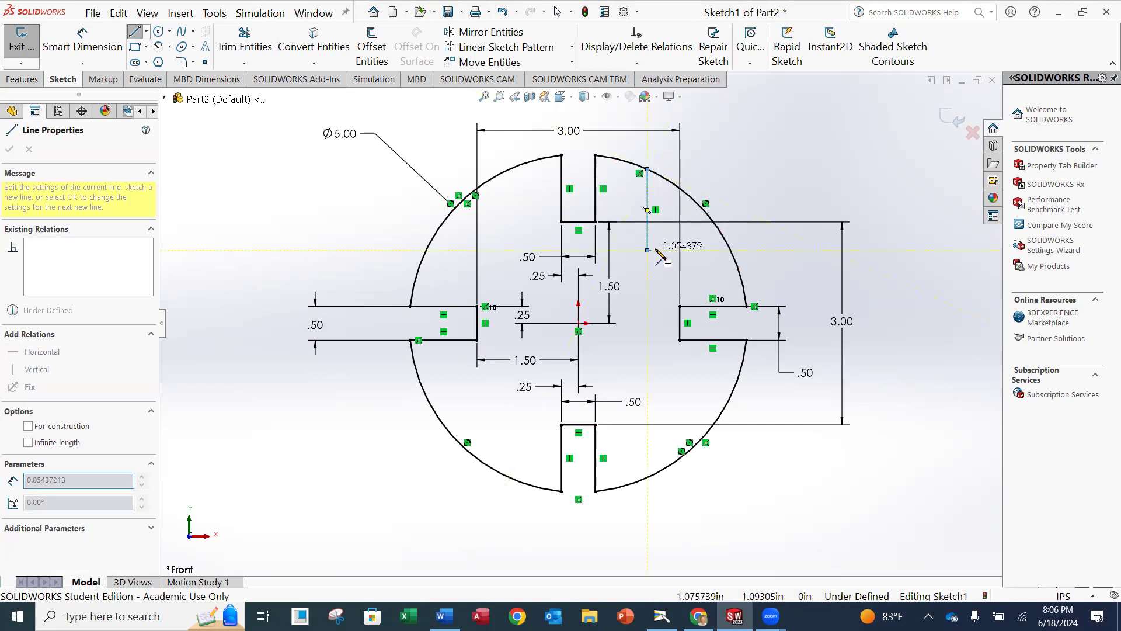
pyautogui.click(732, 251)
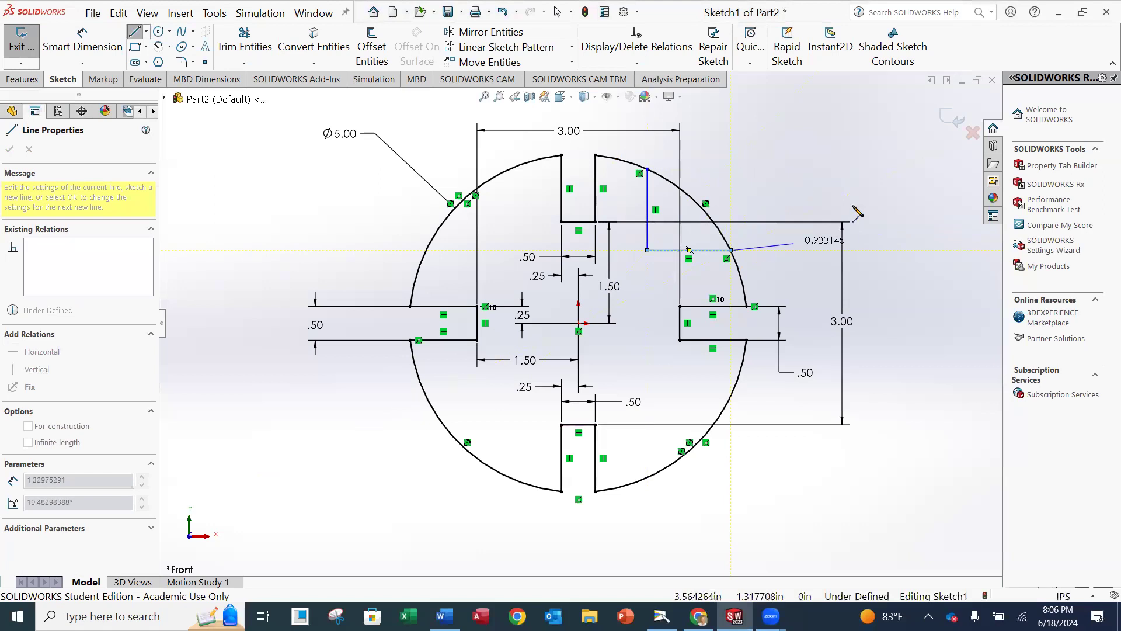
pyautogui.press('Escape')
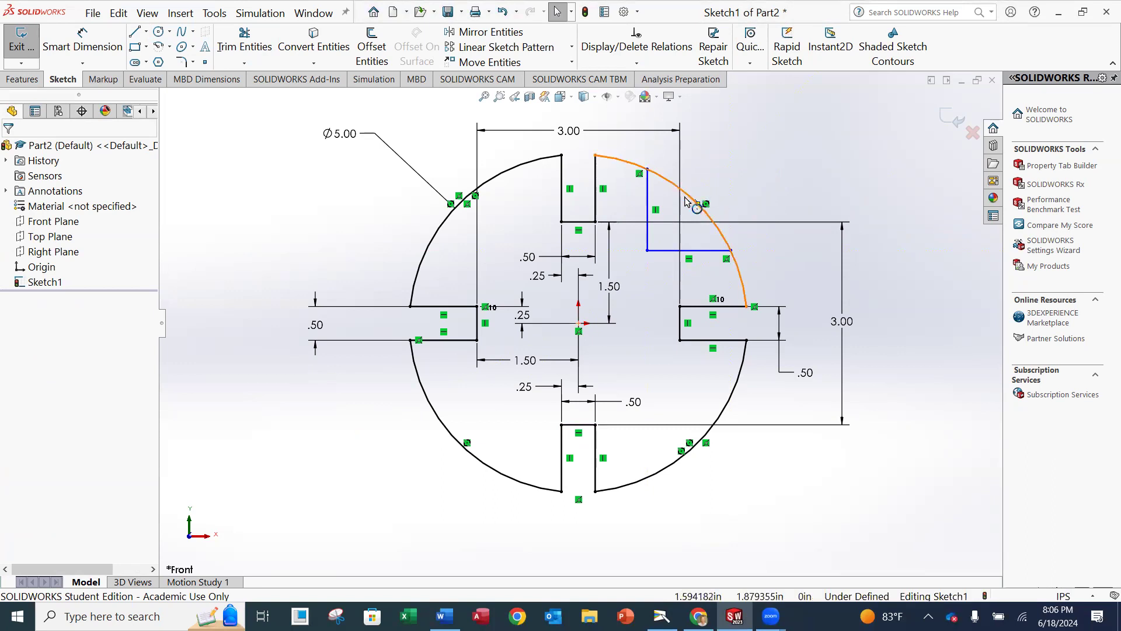
# Trim the arc segment between the two lines of the upper-right corner notch
pyautogui.click(259, 52)
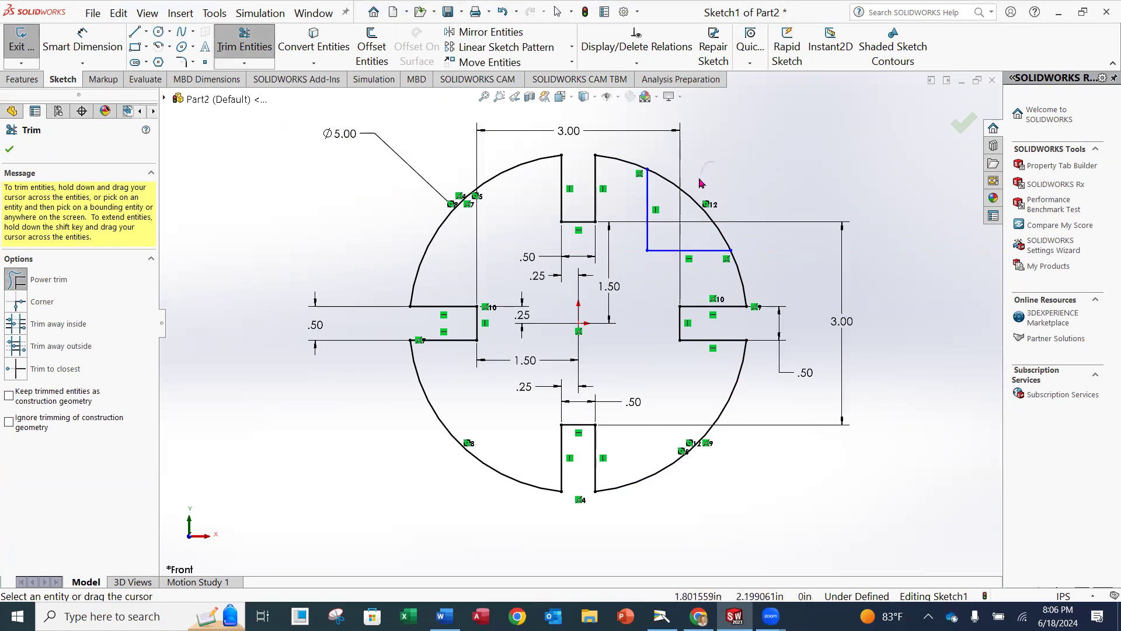
pyautogui.moveTo(697, 194); pyautogui.dragTo(690, 210)
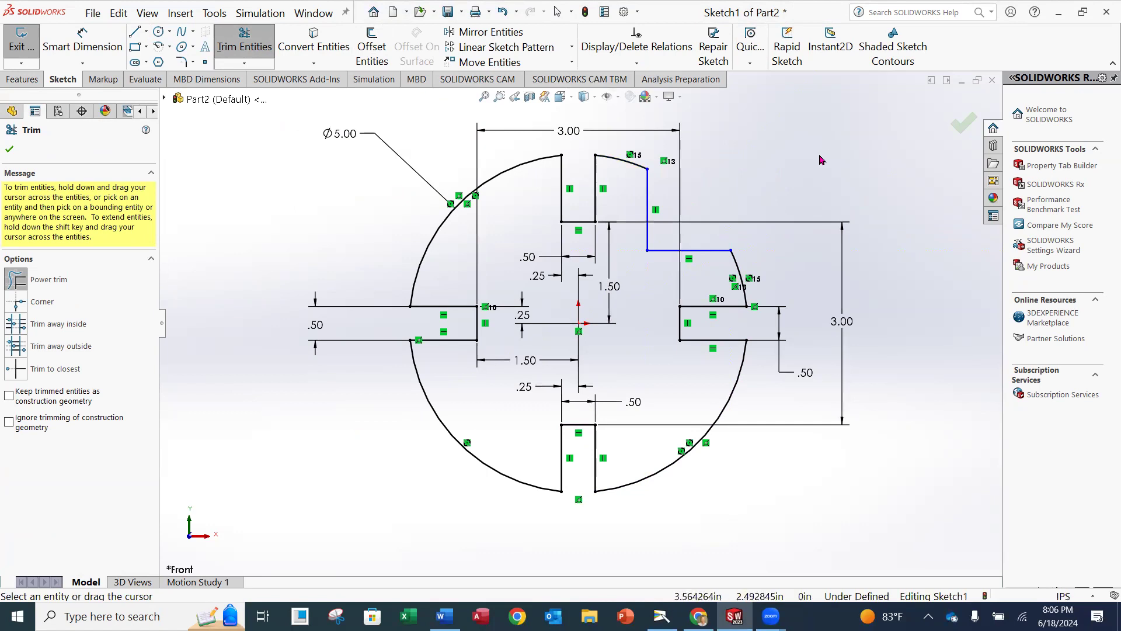
pyautogui.press('Escape')
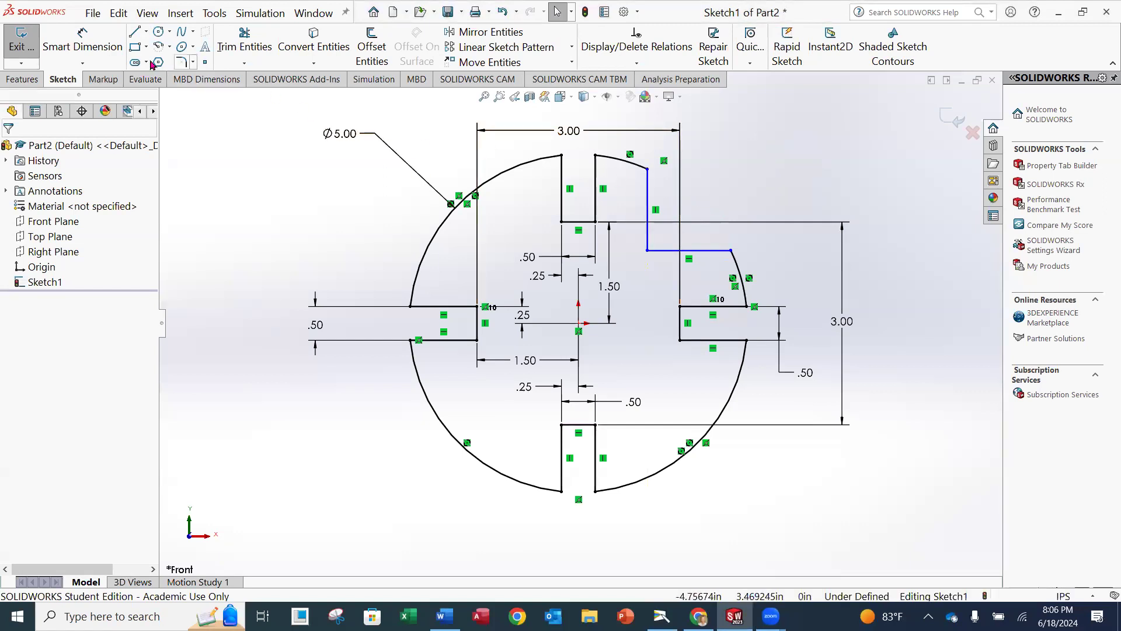
# Dimension the upper-right notch's vertical line 1.25 in from the origin
pyautogui.click(108, 49)
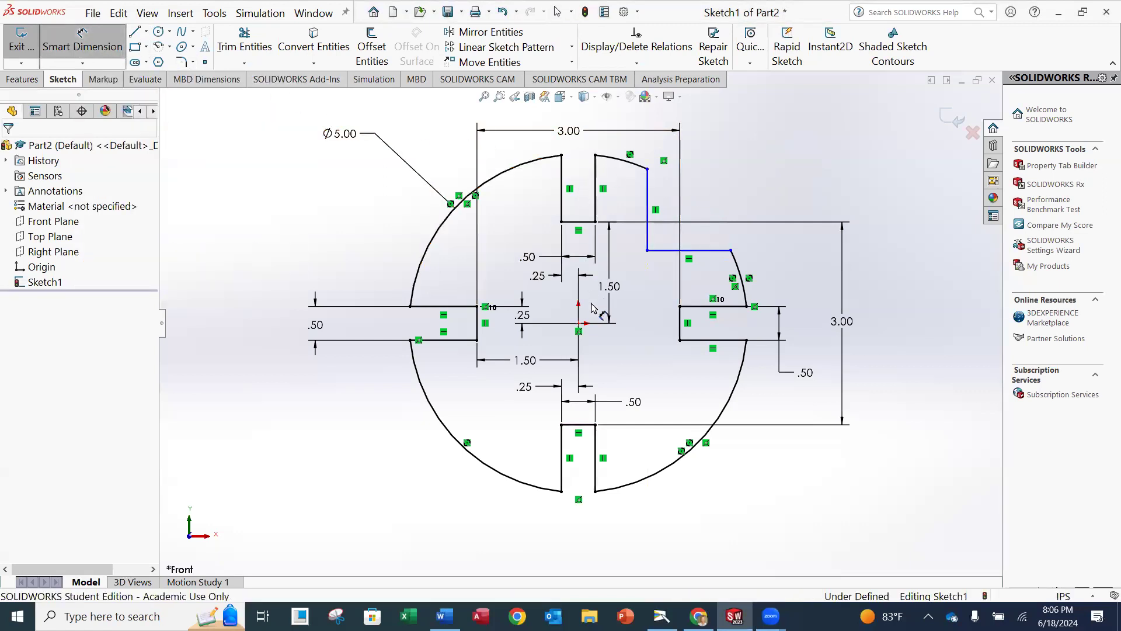
pyautogui.click(578, 324)
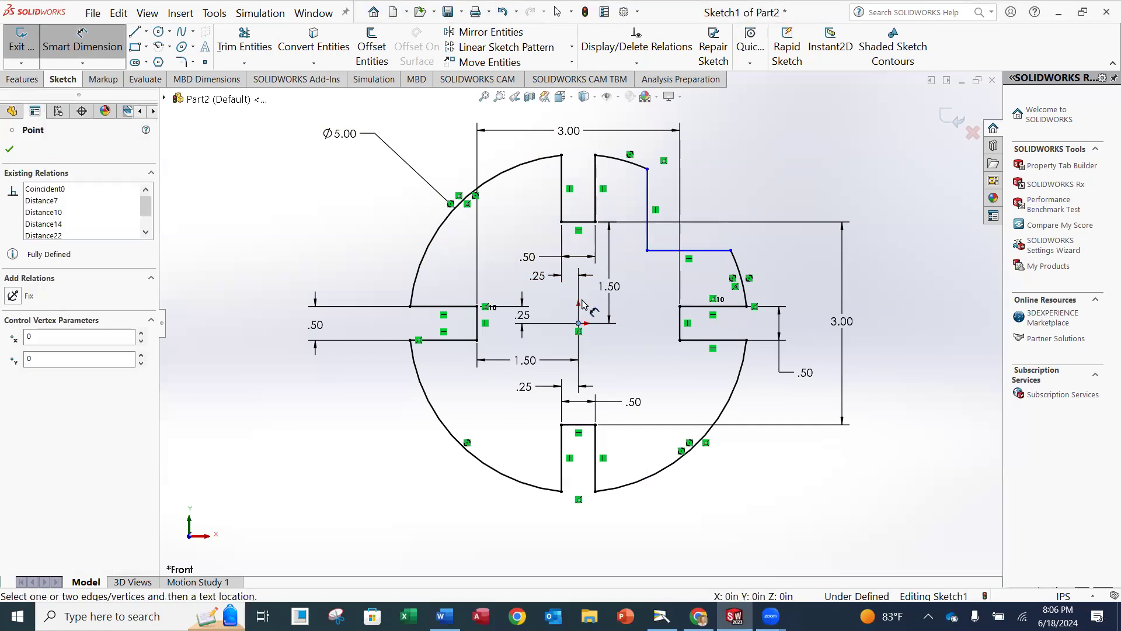
pyautogui.click(648, 219)
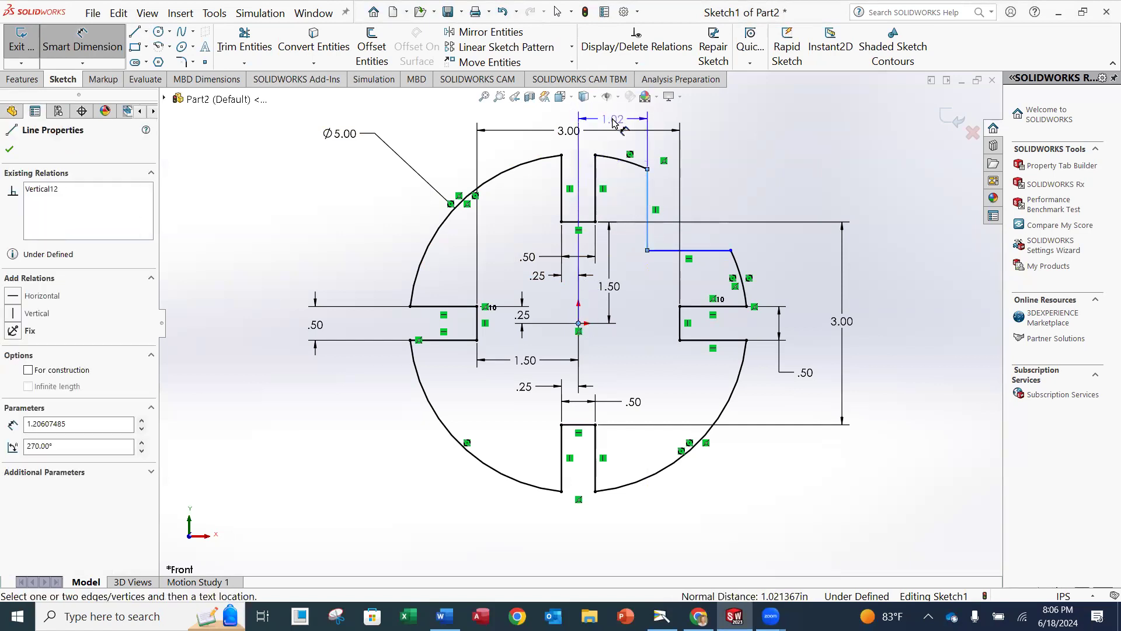
pyautogui.click(612, 121)
pyautogui.write('1.25')
pyautogui.press('Return')
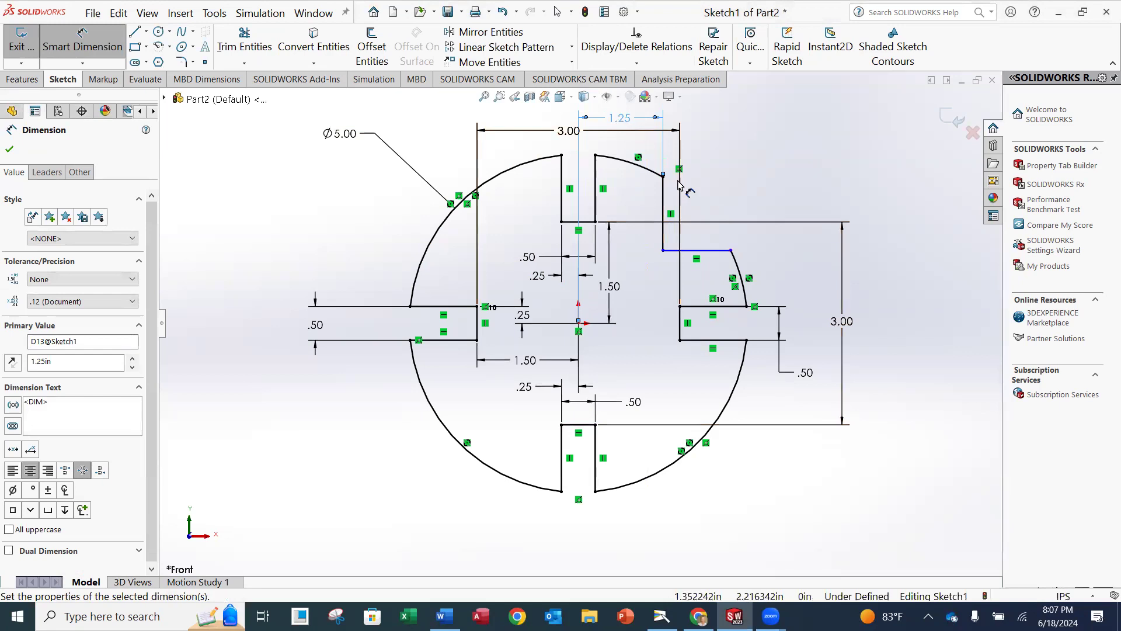
# Dimension the upper-right notch's horizontal line 1.25 in from the origin
pyautogui.click(695, 251)
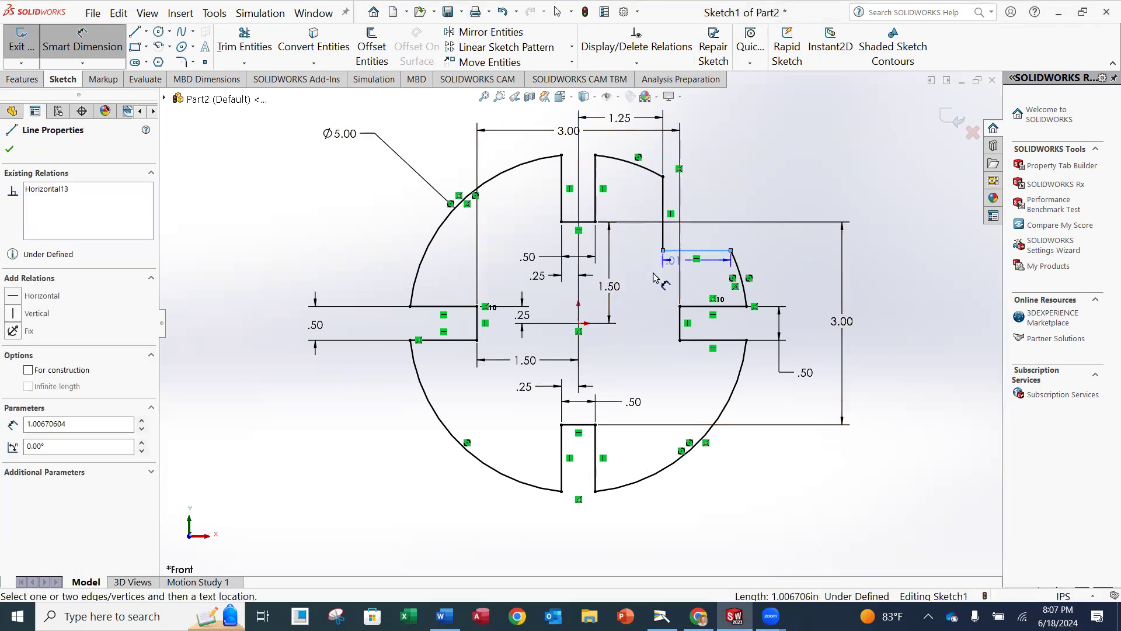
pyautogui.click(580, 323)
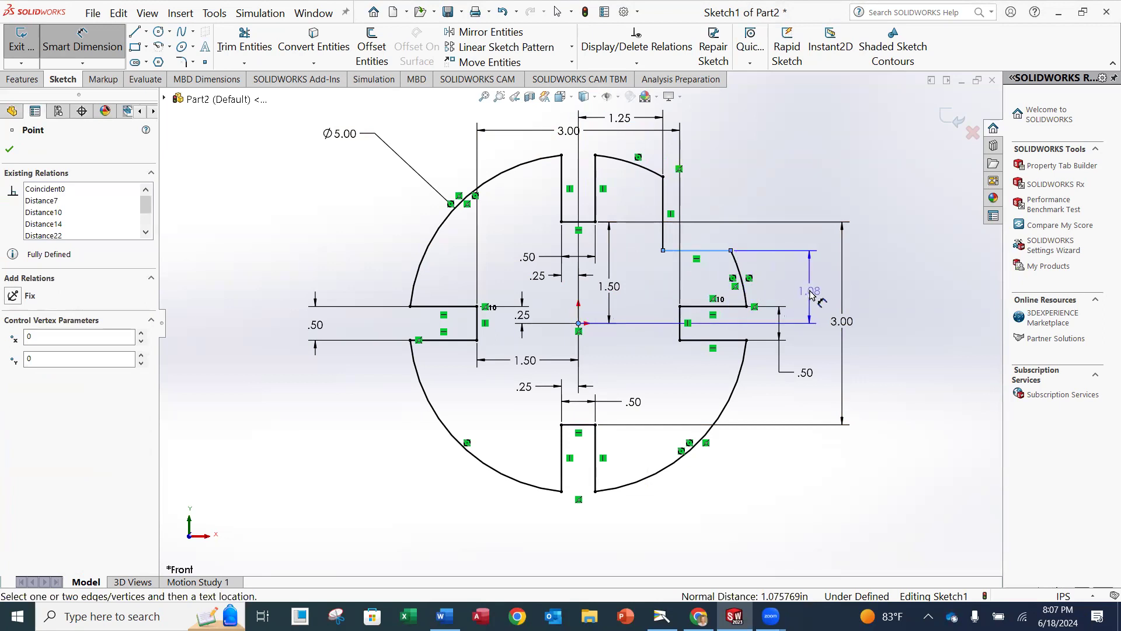
pyautogui.click(813, 292)
pyautogui.write('1.25')
pyautogui.press('Return')
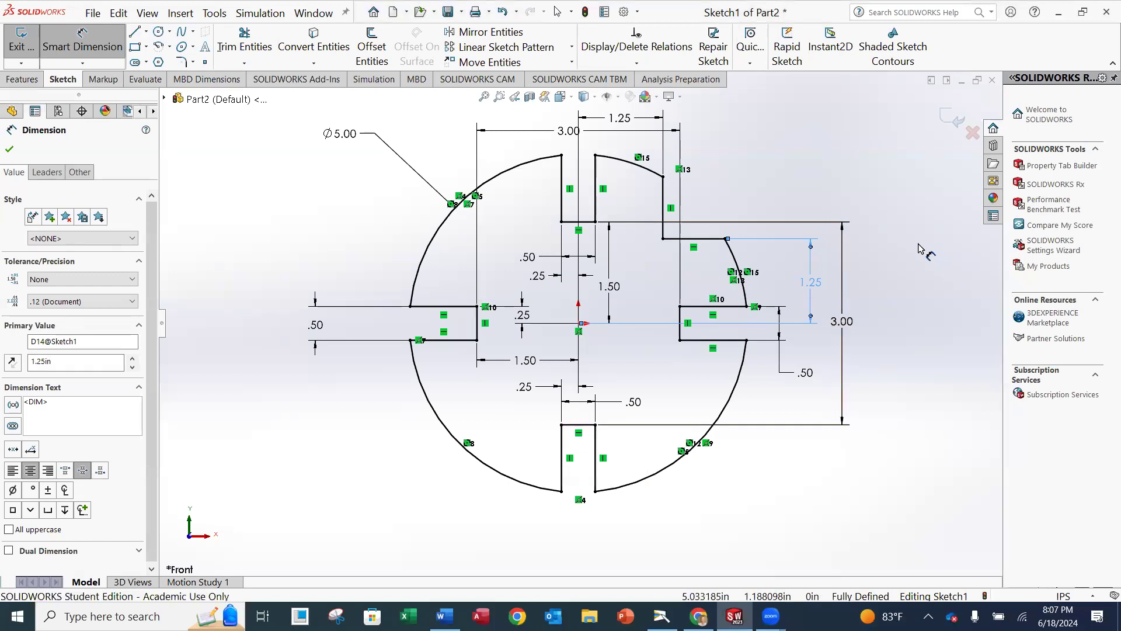
pyautogui.click(920, 253)
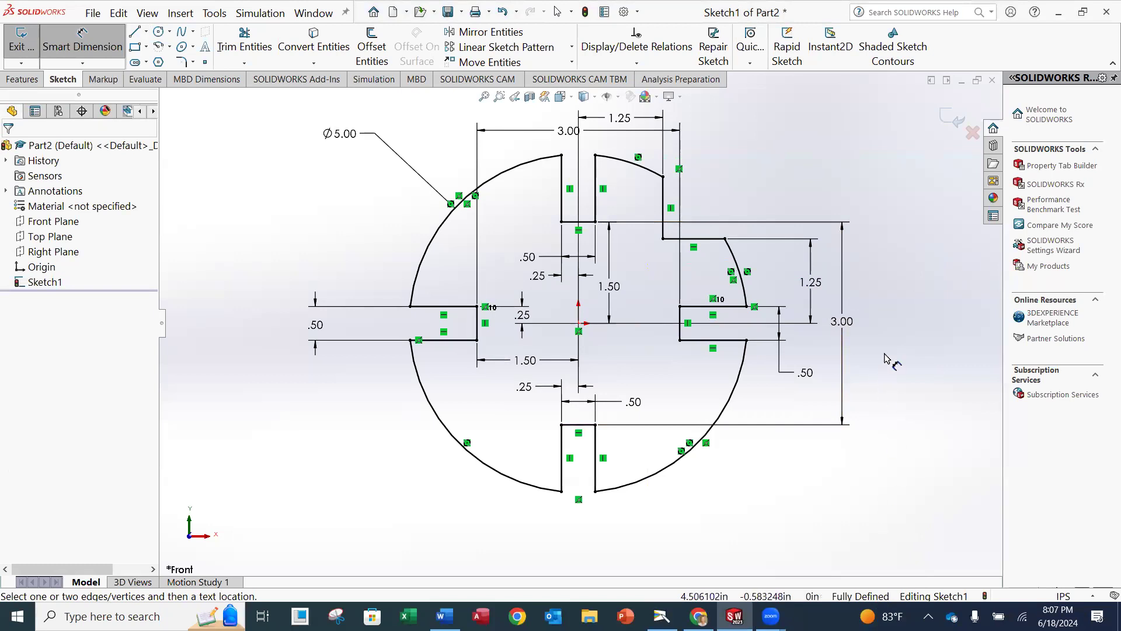
pyautogui.press('Escape')
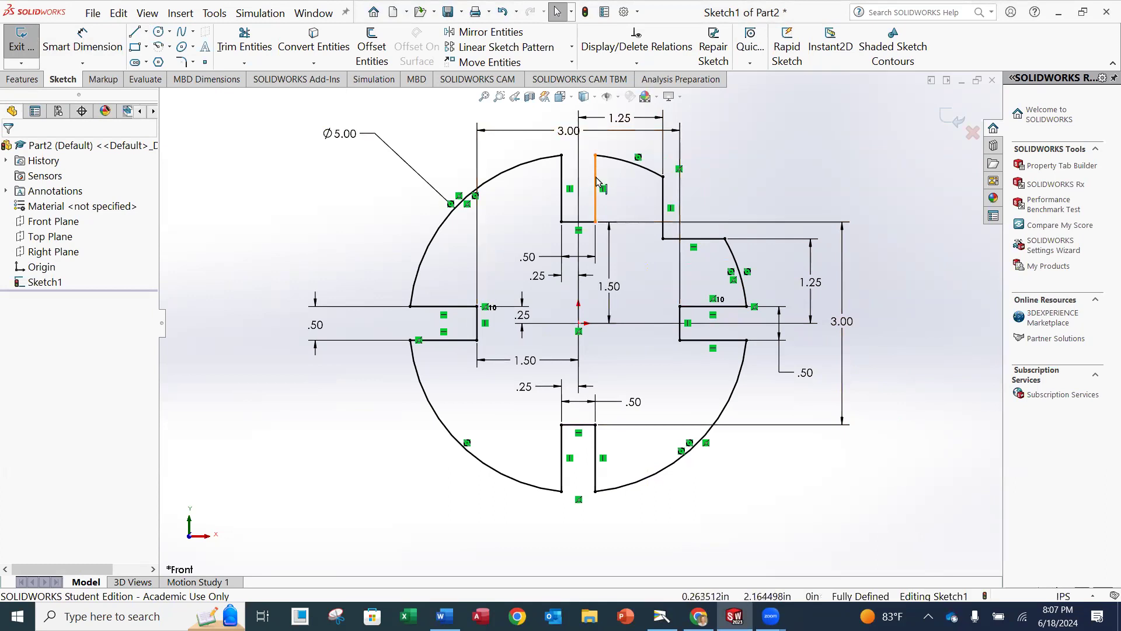
# Move the horizontal 3.00 dimension above the notch's 1.25 dimension
pyautogui.scroll(1, 596, 182)
pyautogui.moveTo(573, 162); pyautogui.dragTo(573, 130)
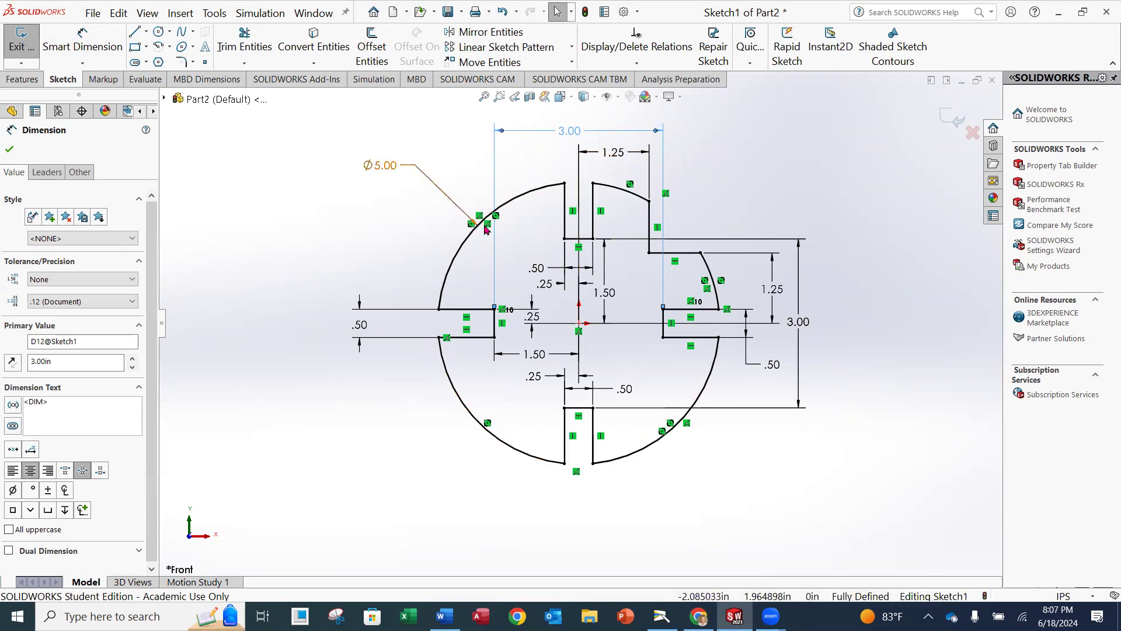
pyautogui.click(11, 151)
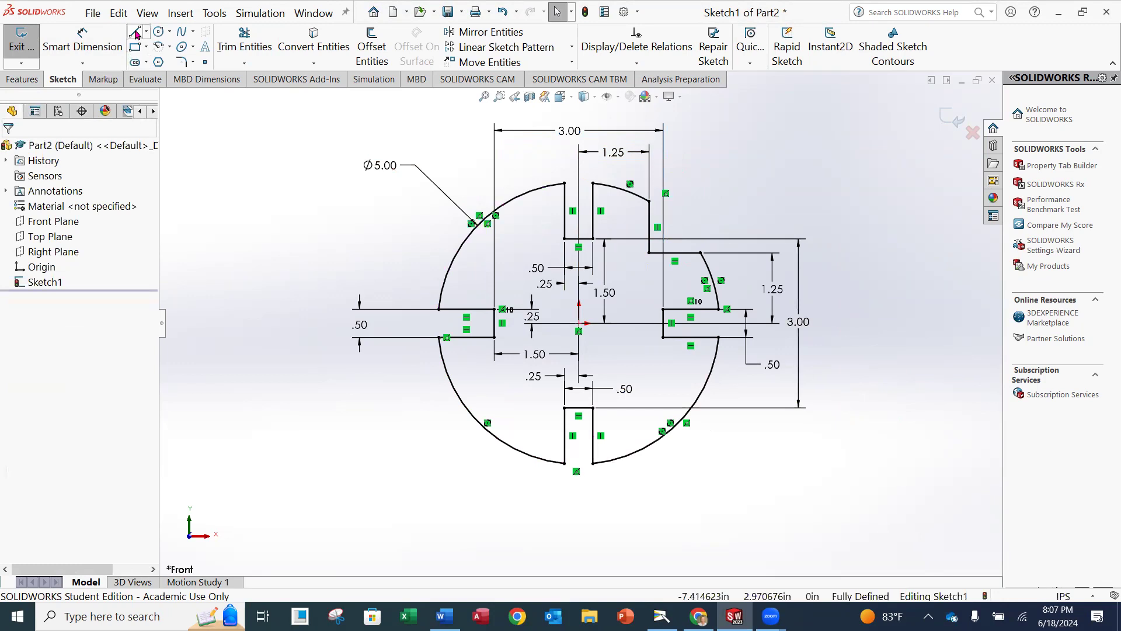
# Sketch the upper-left corner notch with a vertical line about 1.16 in long from the arc and a horizontal line back to the arc
pyautogui.click(136, 34)
pyautogui.scroll(-3, 526, 198)
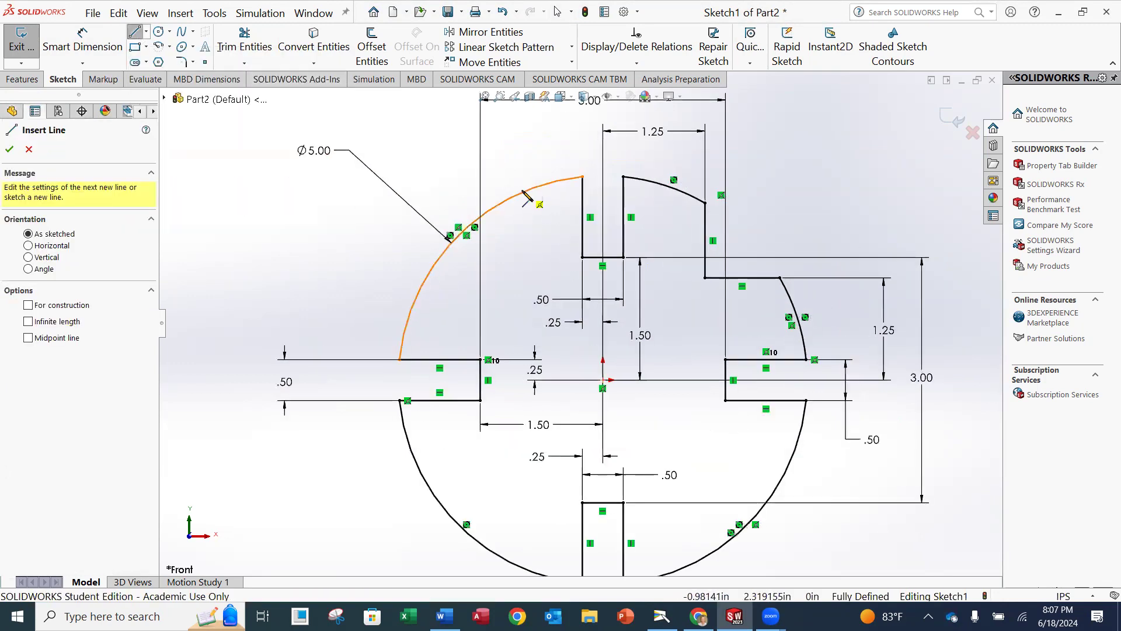
pyautogui.click(523, 193)
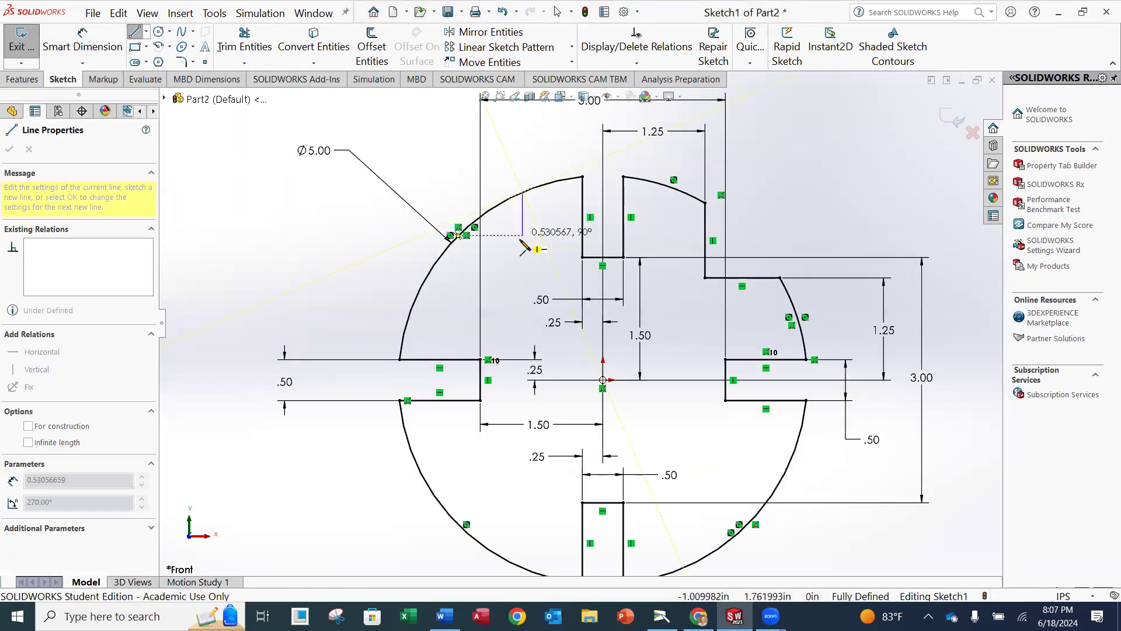
pyautogui.click(523, 287)
pyautogui.click(421, 287)
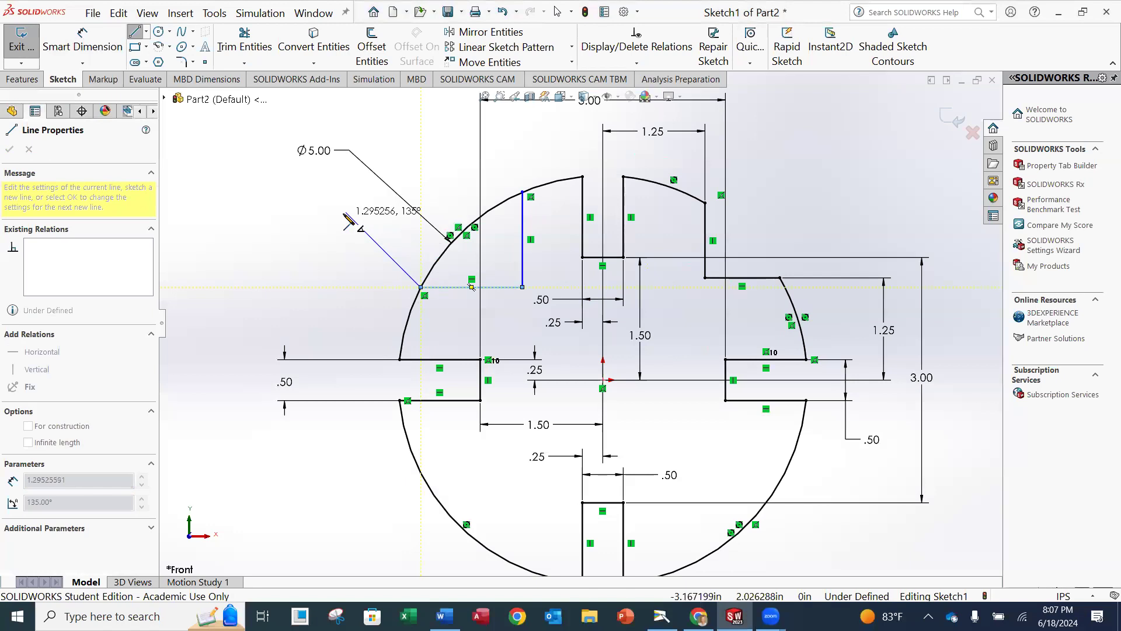
pyautogui.press('Escape')
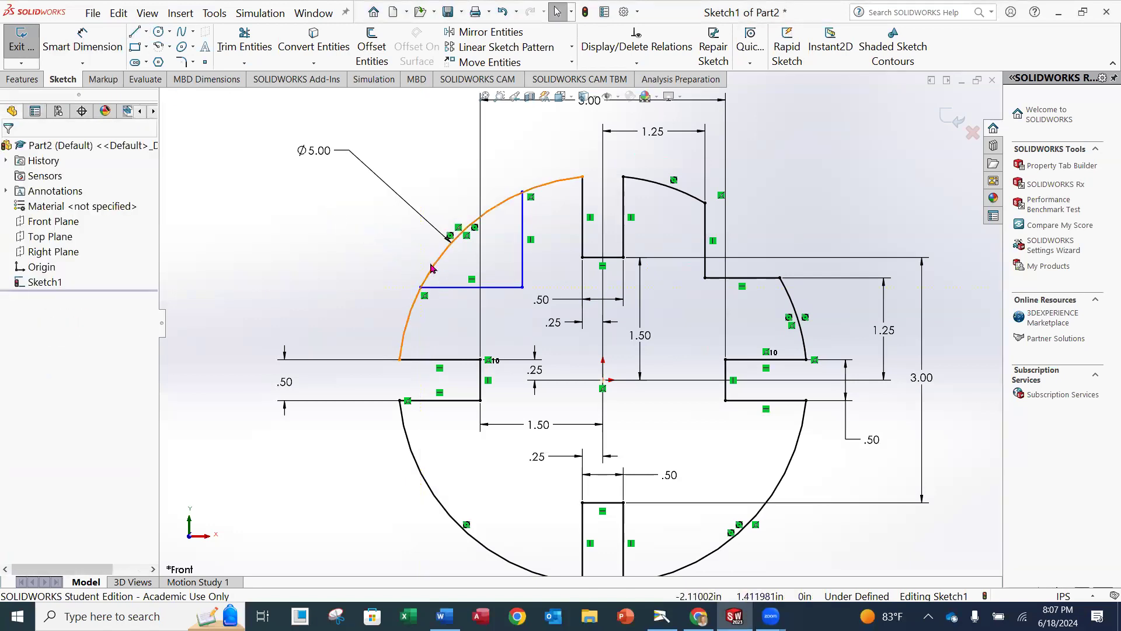
# Trim the arc segment between the two lines of the upper-left corner notch
pyautogui.click(248, 60)
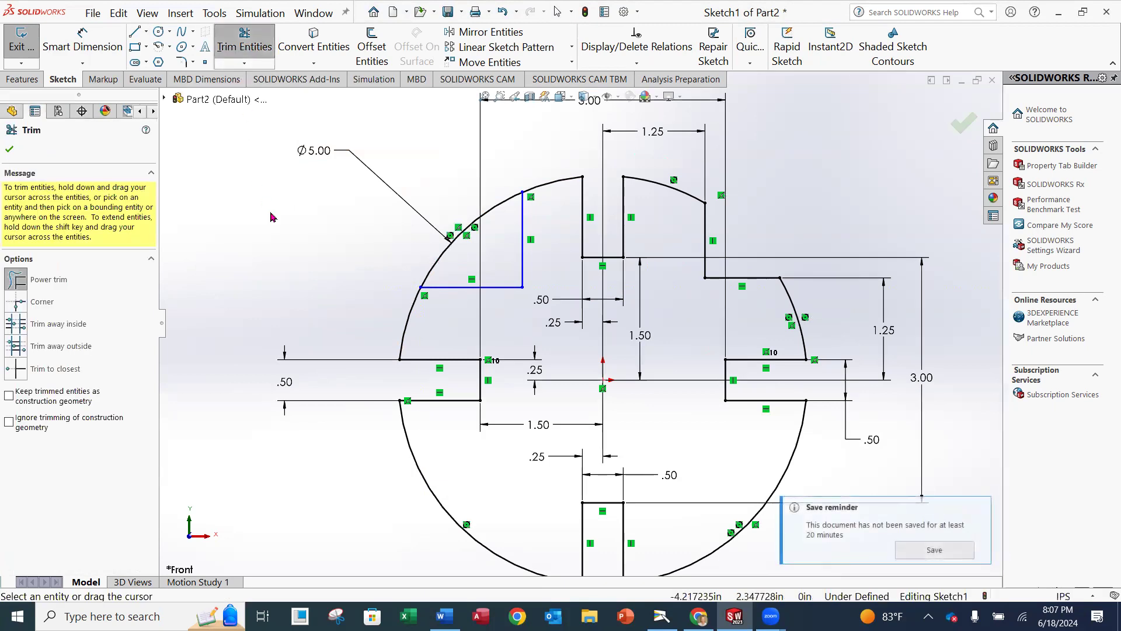
pyautogui.moveTo(349, 233); pyautogui.dragTo(369, 233)
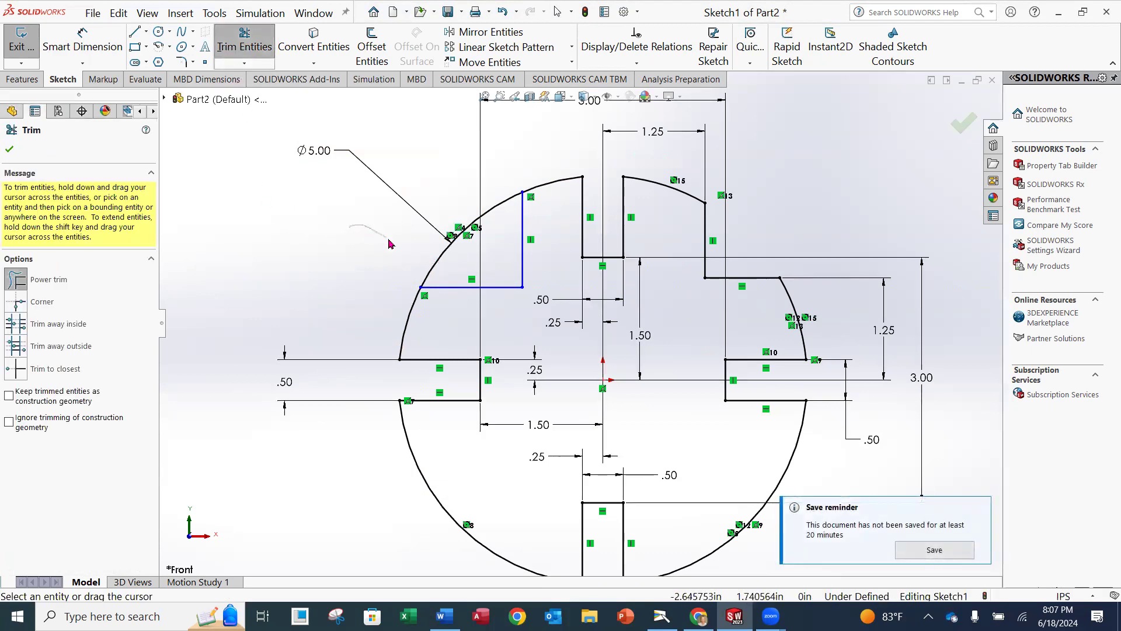
pyautogui.moveTo(425, 268); pyautogui.dragTo(459, 266)
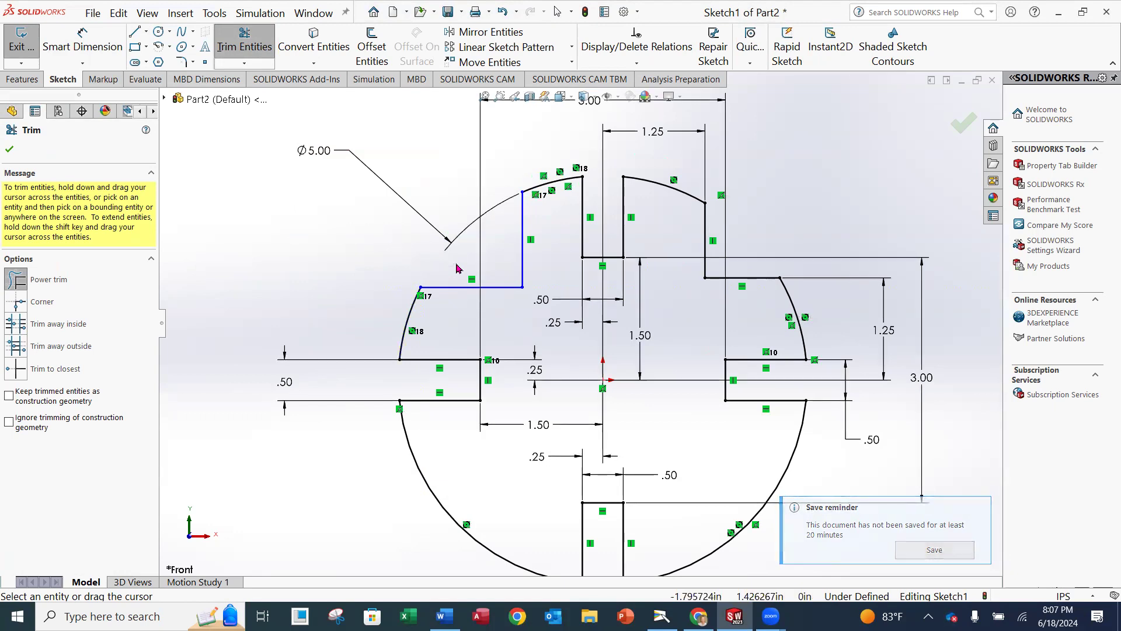
pyautogui.click(10, 150)
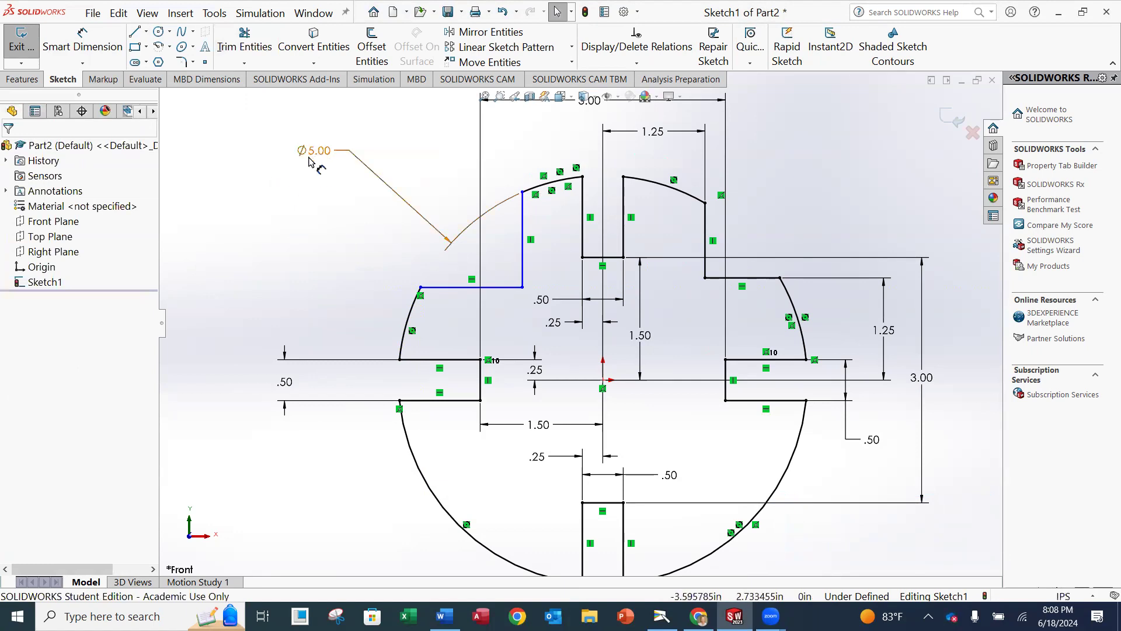
# Dimension the upper-left notch's vertical line 1.25 in from the origin
pyautogui.click(103, 53)
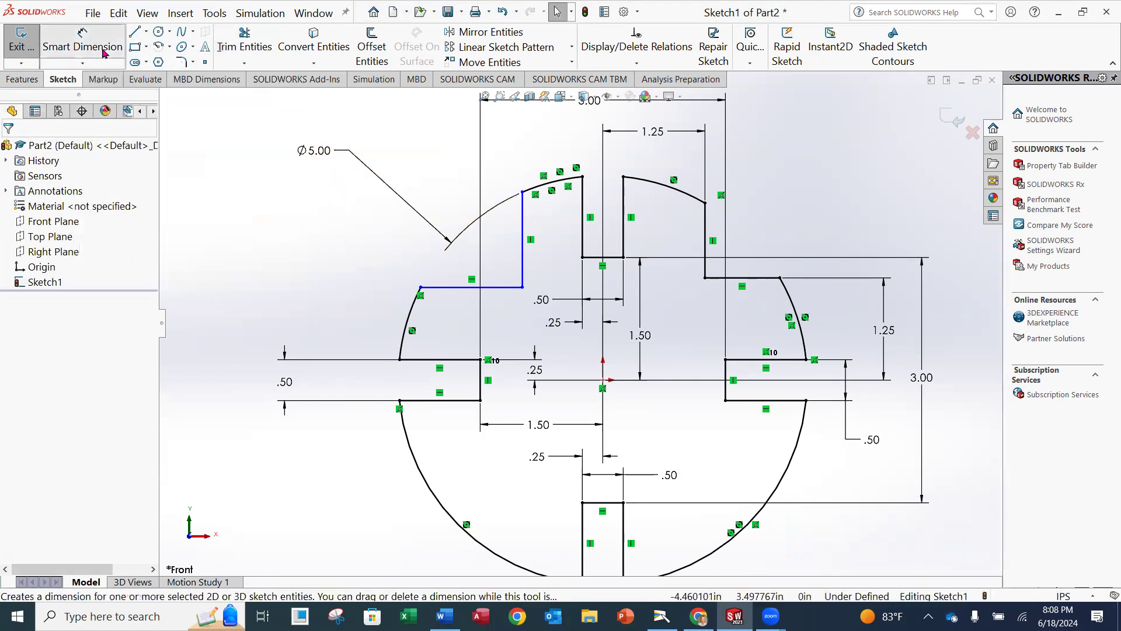
pyautogui.click(523, 274)
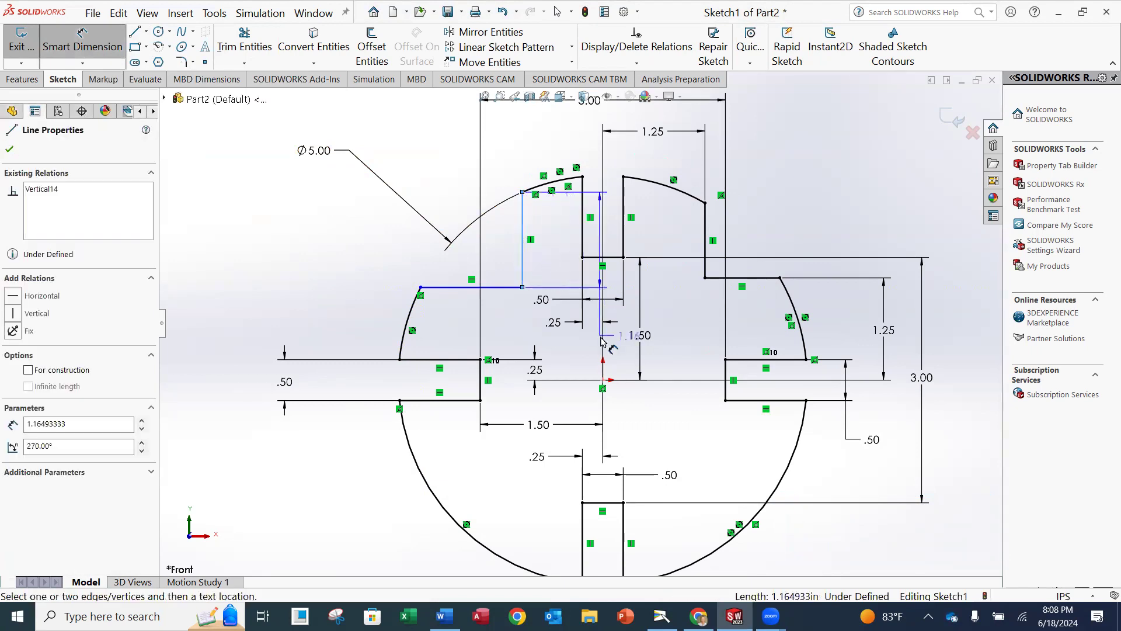
pyautogui.click(603, 380)
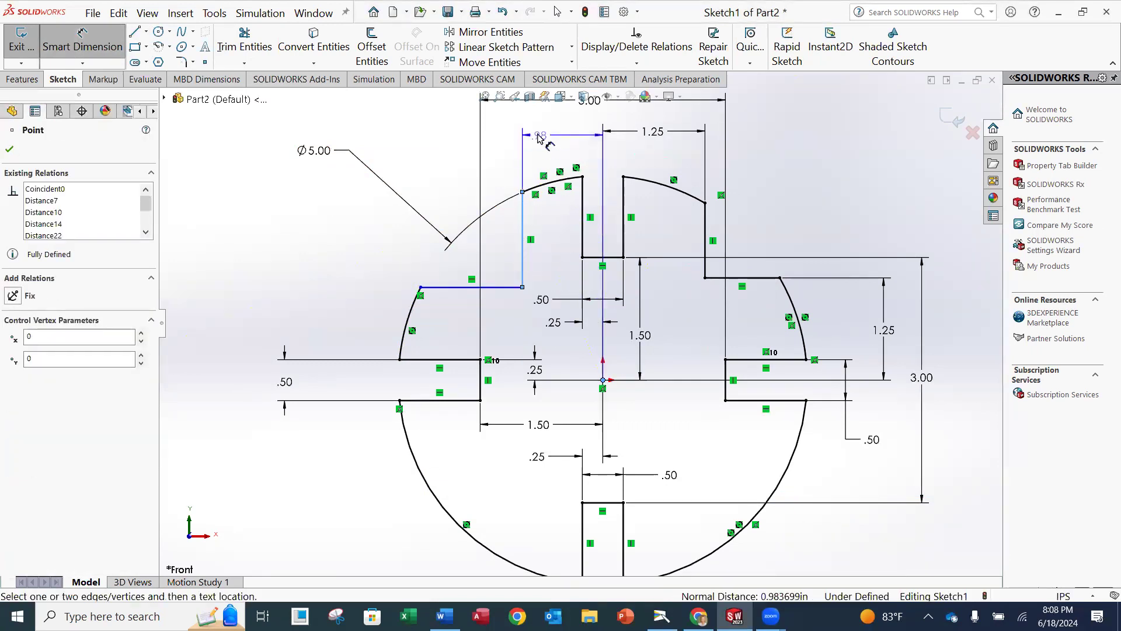
pyautogui.click(559, 136)
pyautogui.write('1.25')
pyautogui.press('Return')
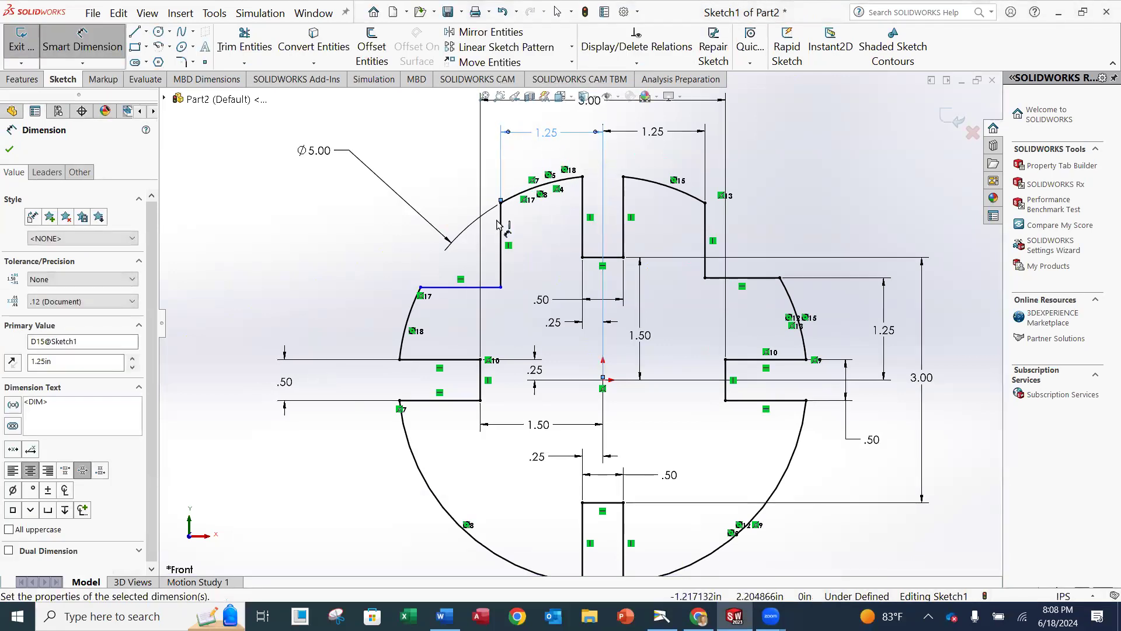
# Dimension the upper-left notch's horizontal line 1.25 in from the origin
pyautogui.click(488, 288)
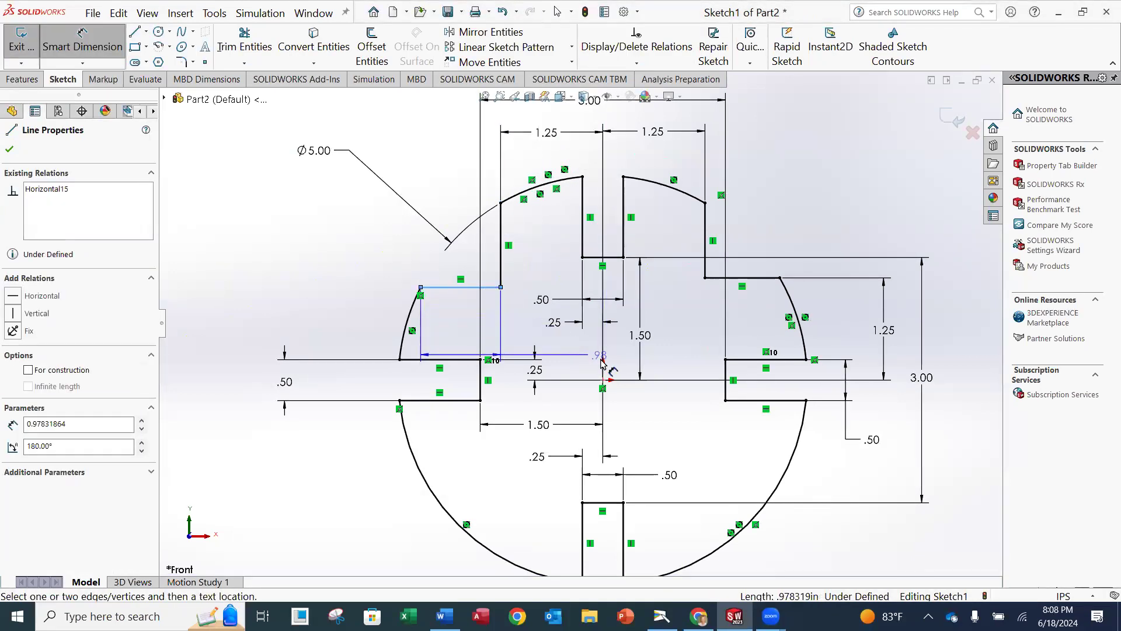
pyautogui.click(604, 381)
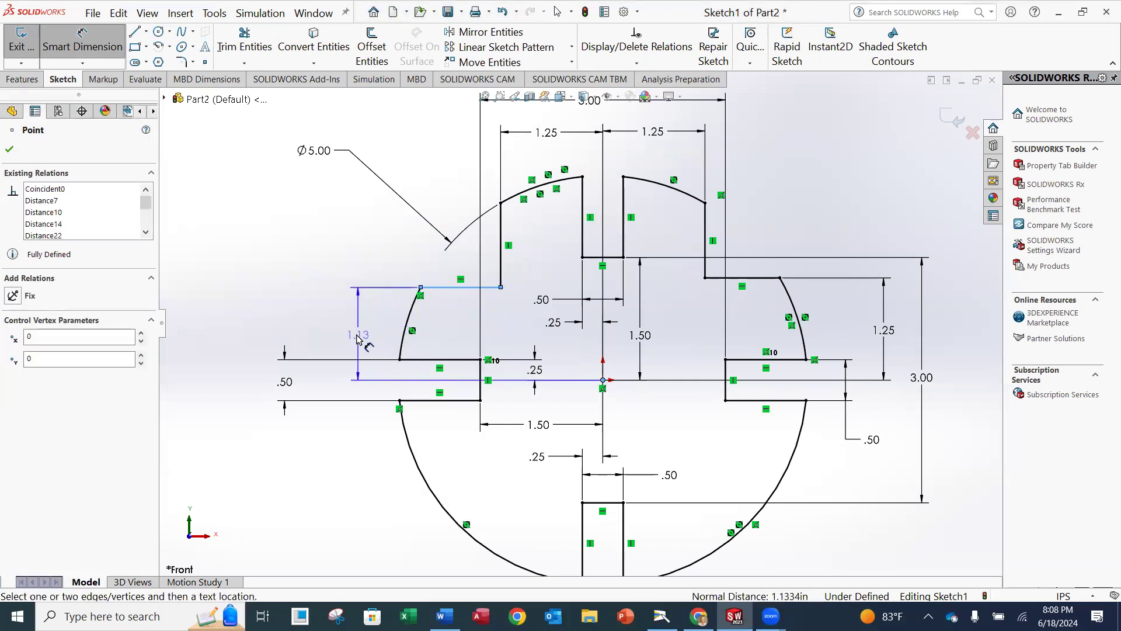
pyautogui.click(329, 336)
pyautogui.write('1.25')
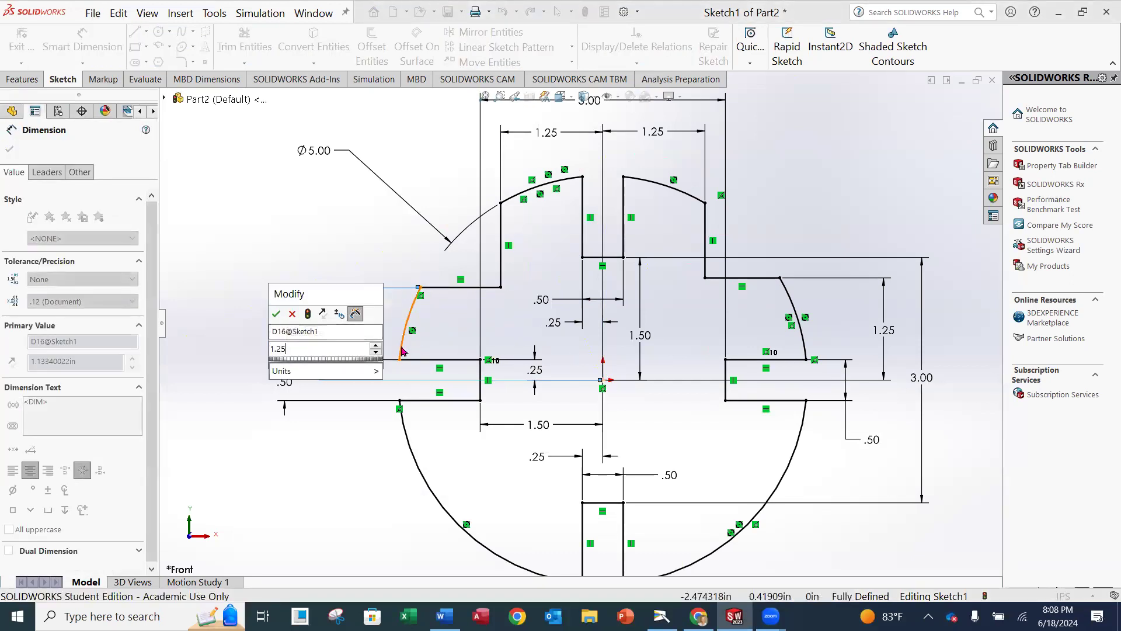
pyautogui.press('Return')
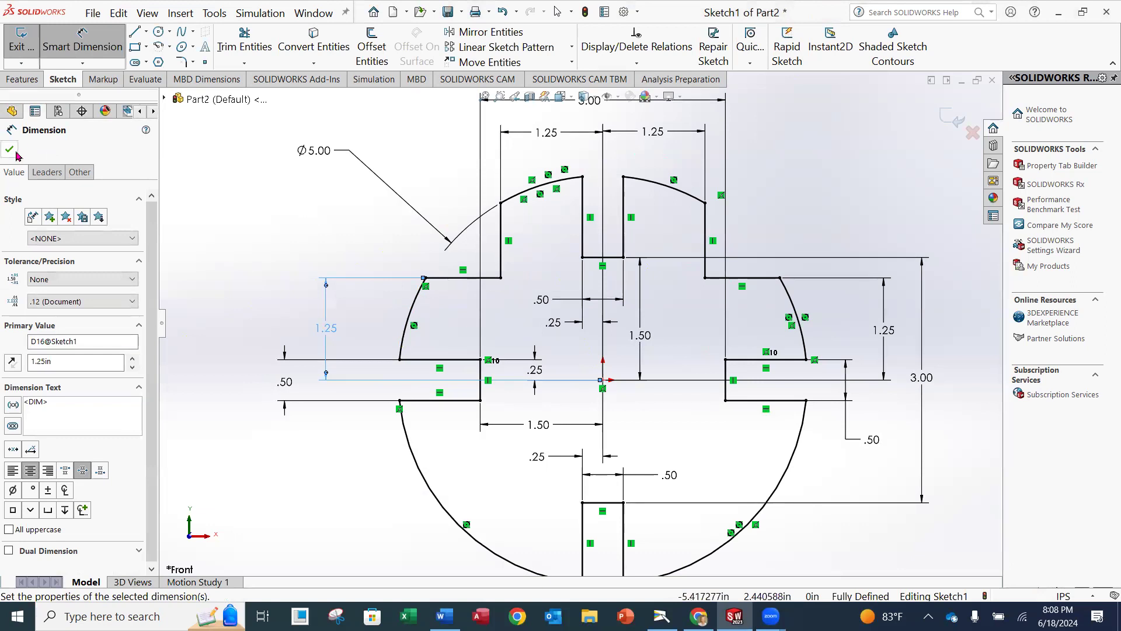
pyautogui.click(10, 150)
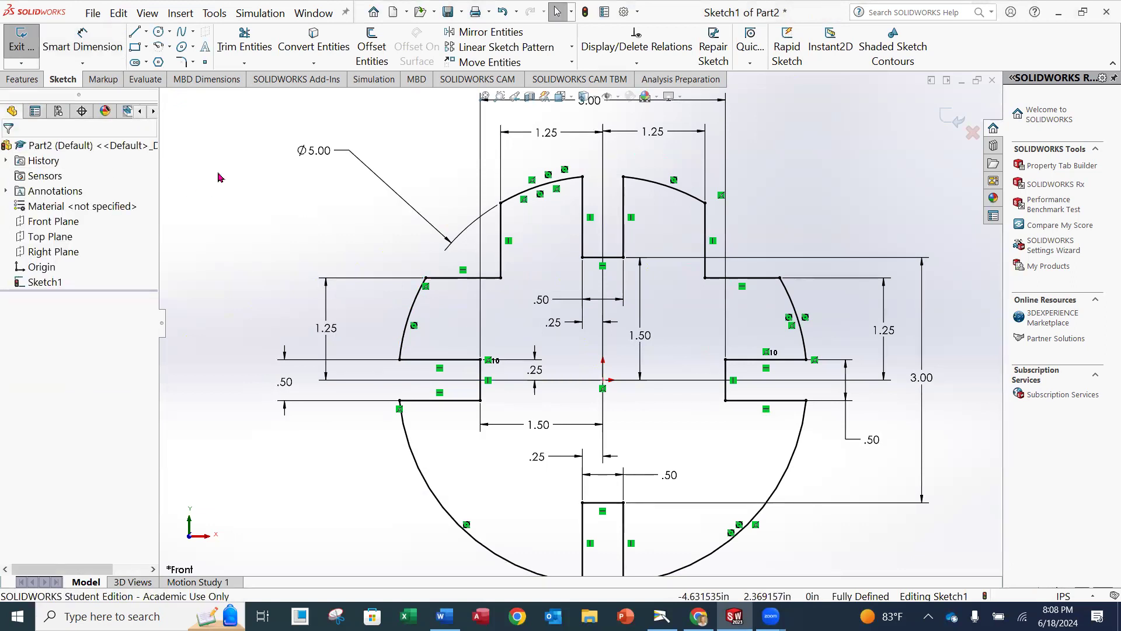
# Sketch the lower-left corner notch with a horizontal line about 0.92 in long and a vertical line to the arc, and trim the arc between them
pyautogui.keyDown('ctrl'); pyautogui.moveTo(705, 394); pyautogui.dragTo(695, 289, button='middle'); pyautogui.keyUp('ctrl')
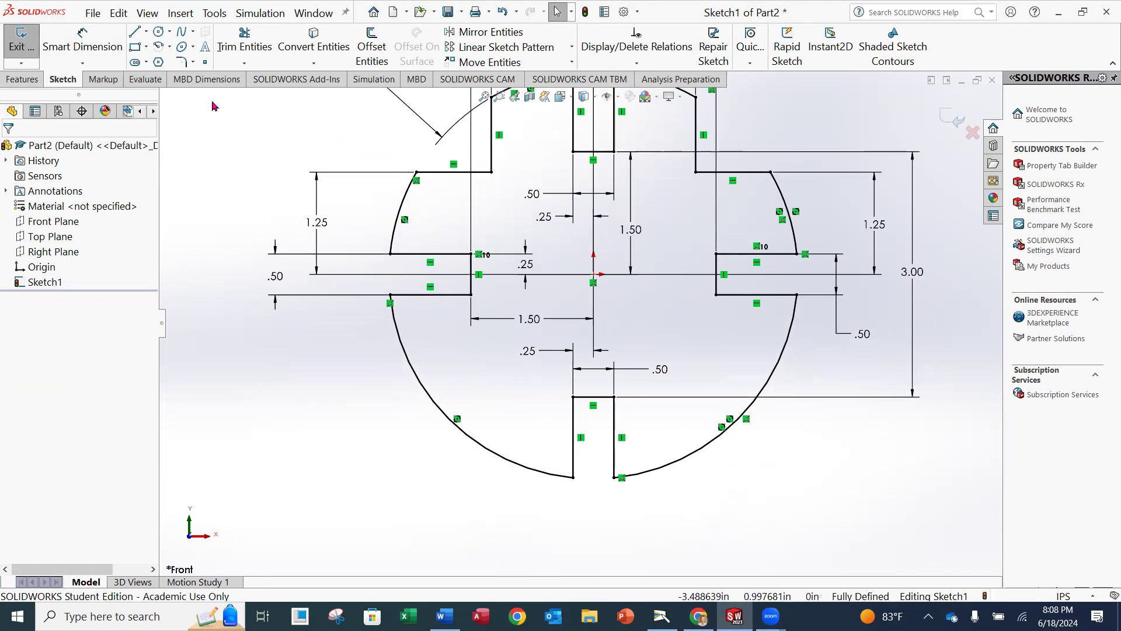
pyautogui.click(135, 32)
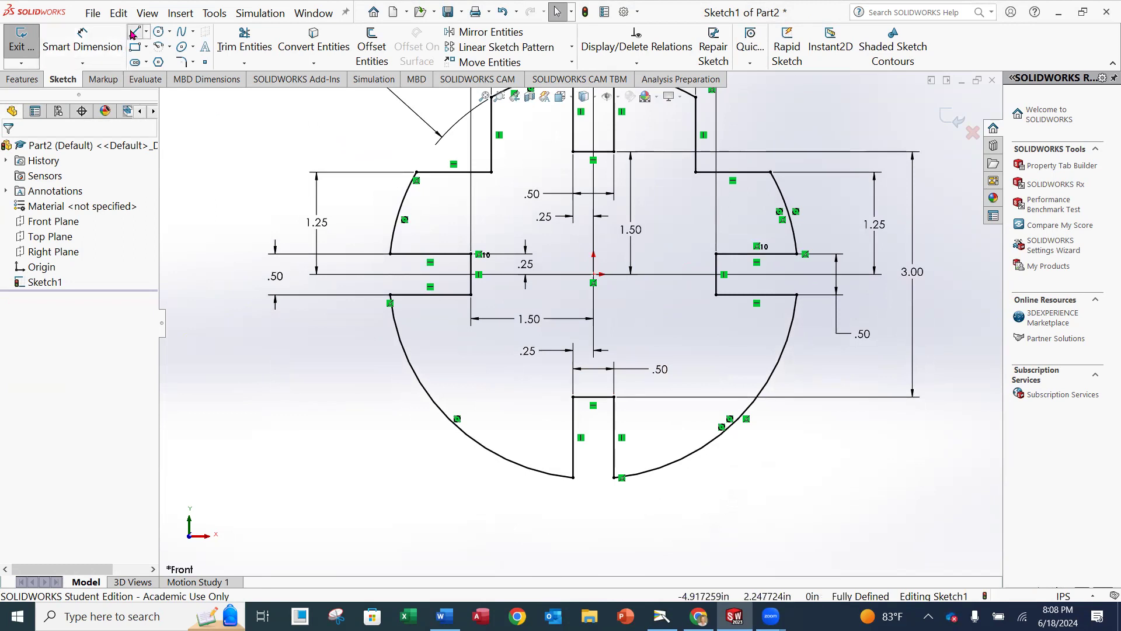
pyautogui.click(449, 418)
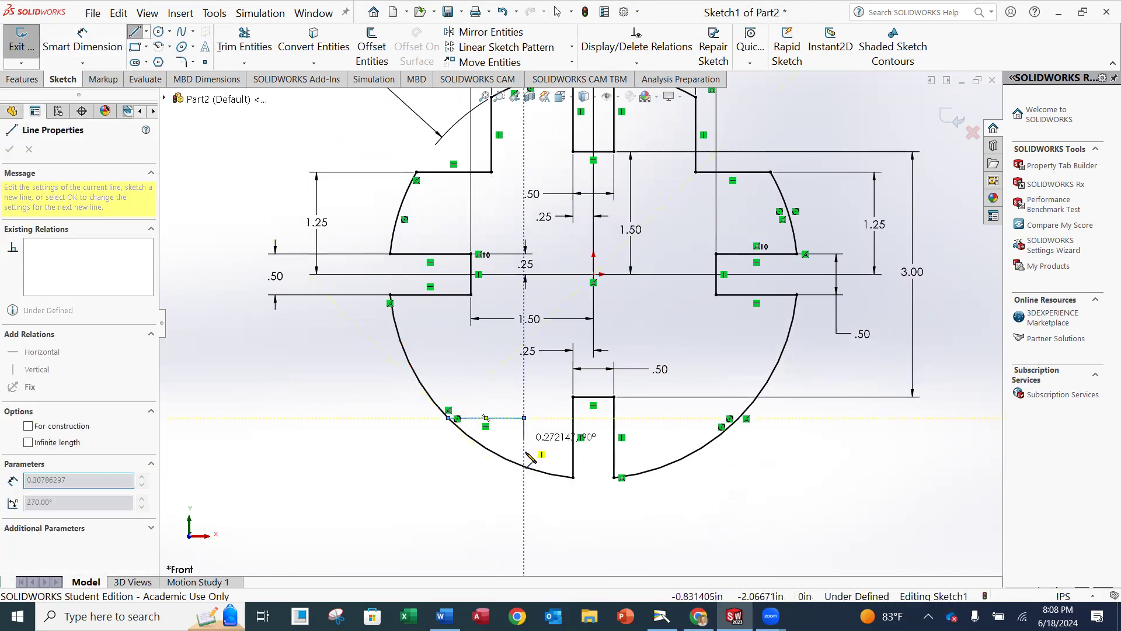
pyautogui.click(524, 418)
pyautogui.click(524, 465)
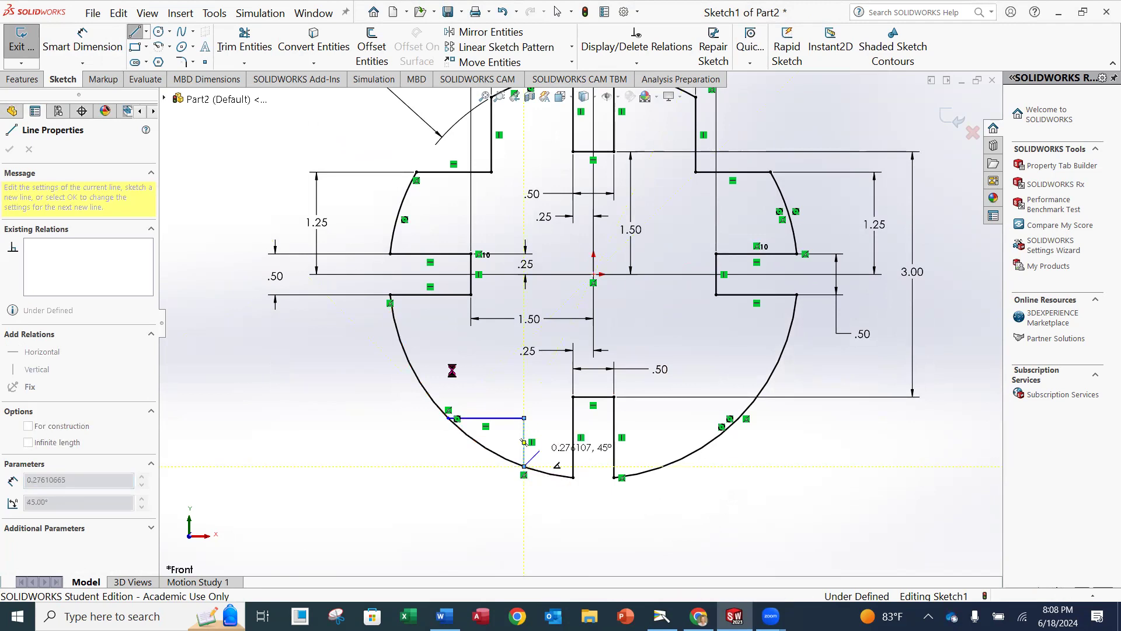
pyautogui.press('Escape')
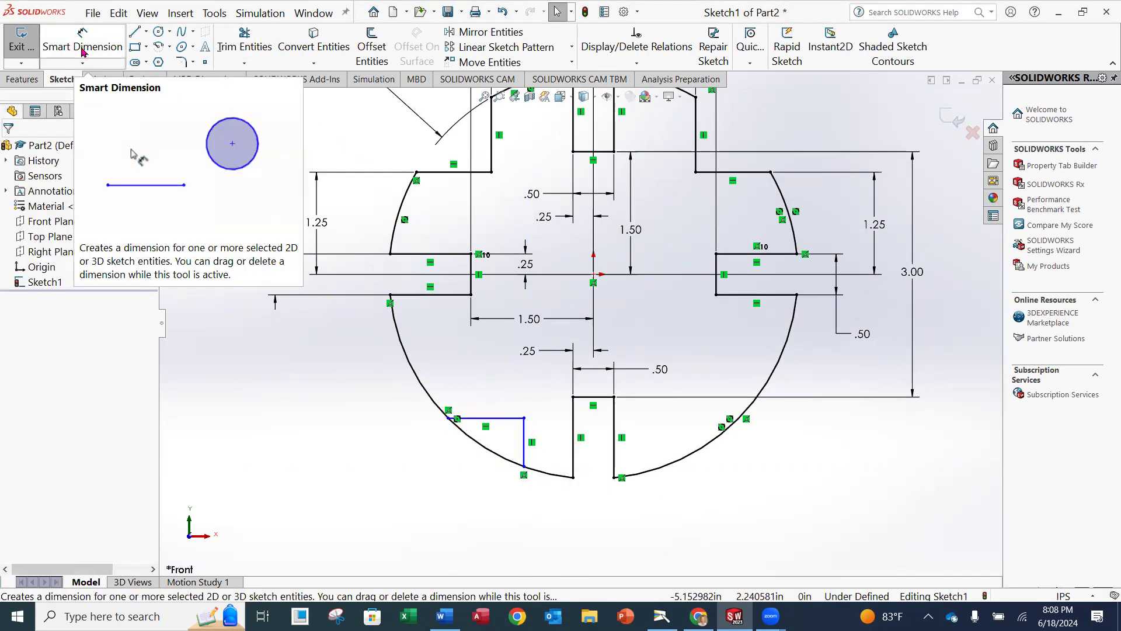
pyautogui.click(244, 42)
pyautogui.moveTo(467, 472); pyautogui.dragTo(488, 444)
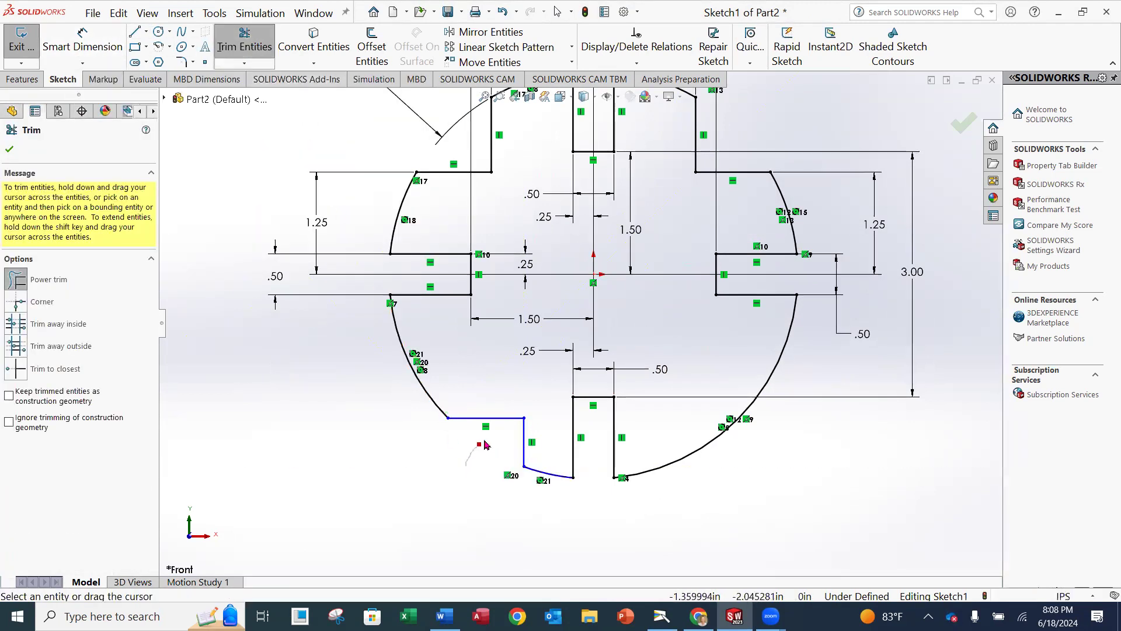
# Dimension the lower-left notch's horizontal line 1.25 in from the origin
pyautogui.click(82, 42)
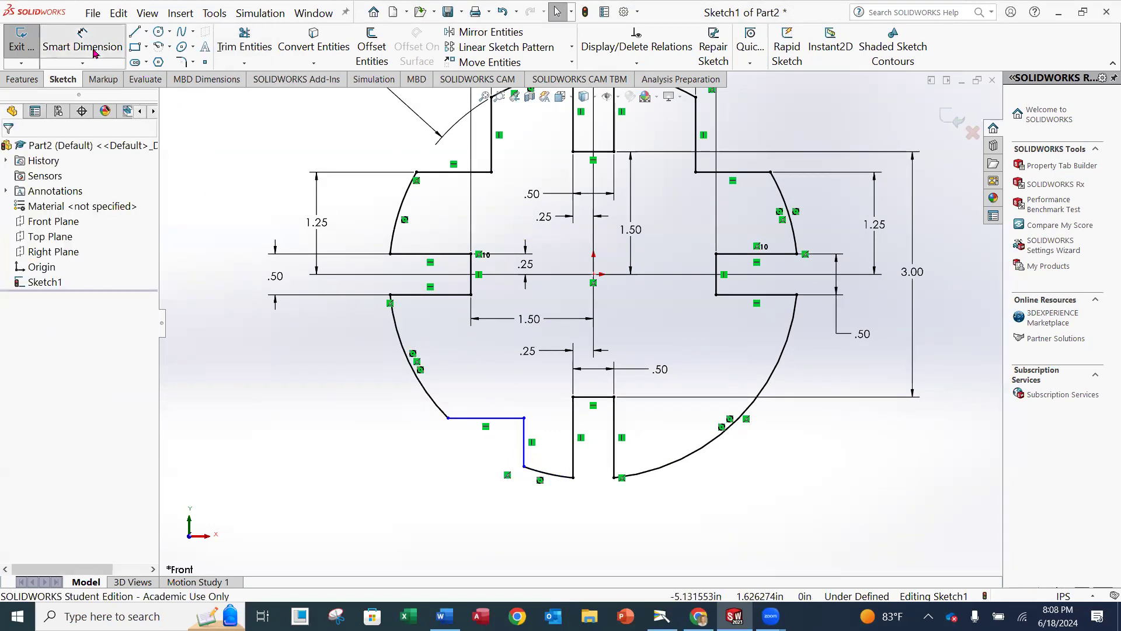
pyautogui.click(496, 420)
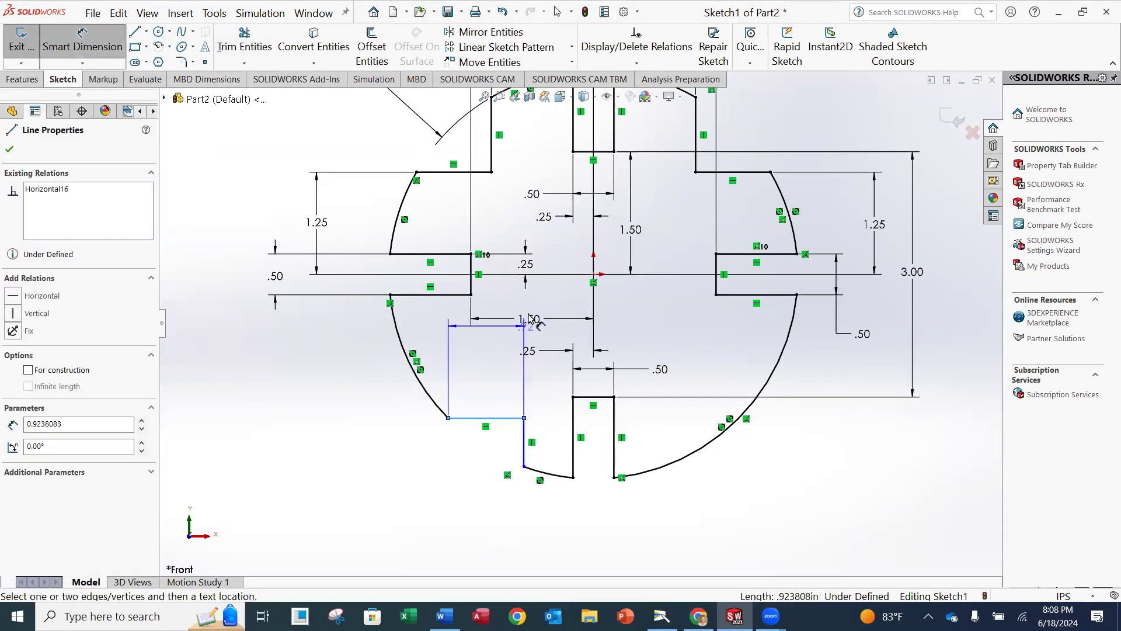
pyautogui.click(594, 274)
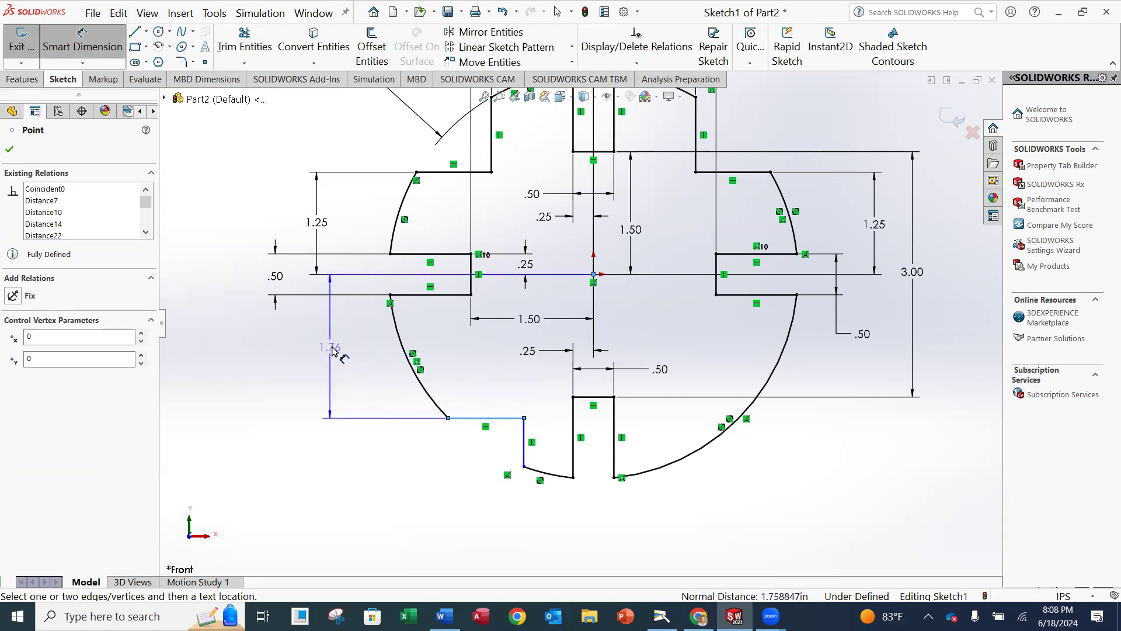
pyautogui.click(336, 350)
pyautogui.write('1.25')
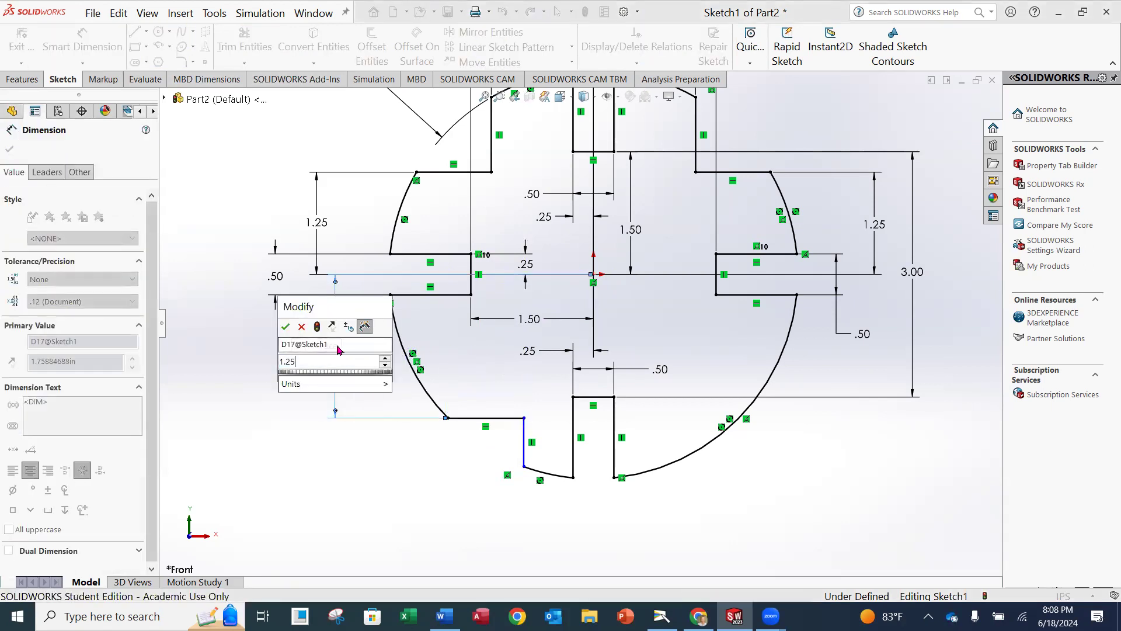
pyautogui.press('Return')
# Dimension the lower-left notch's vertical line 1.25 in from the origin
pyautogui.click(525, 450)
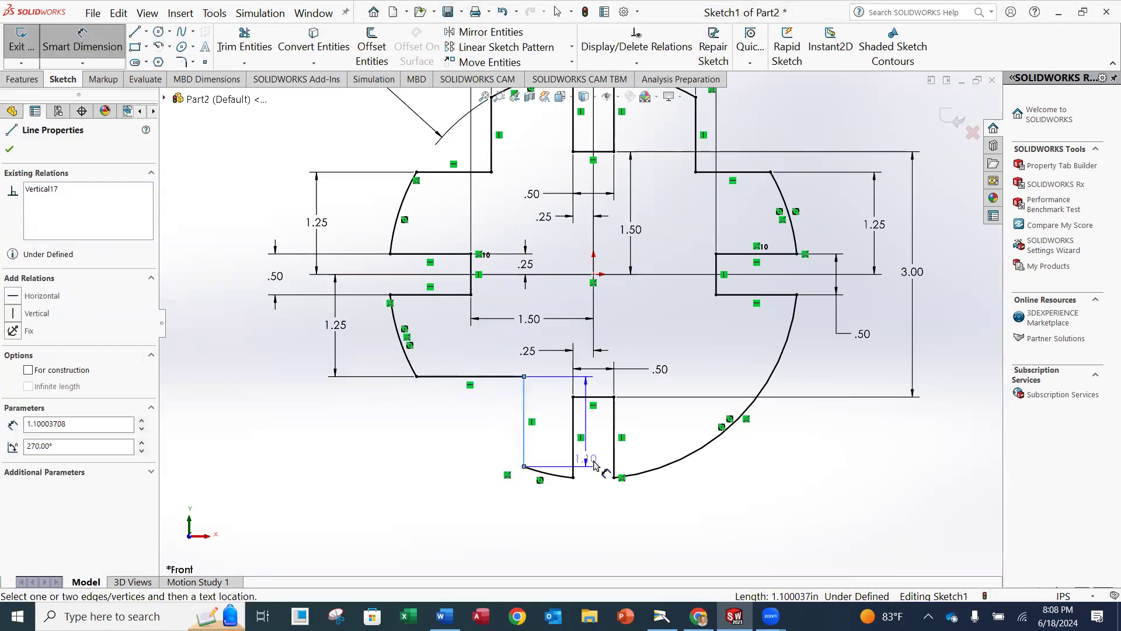
pyautogui.click(595, 274)
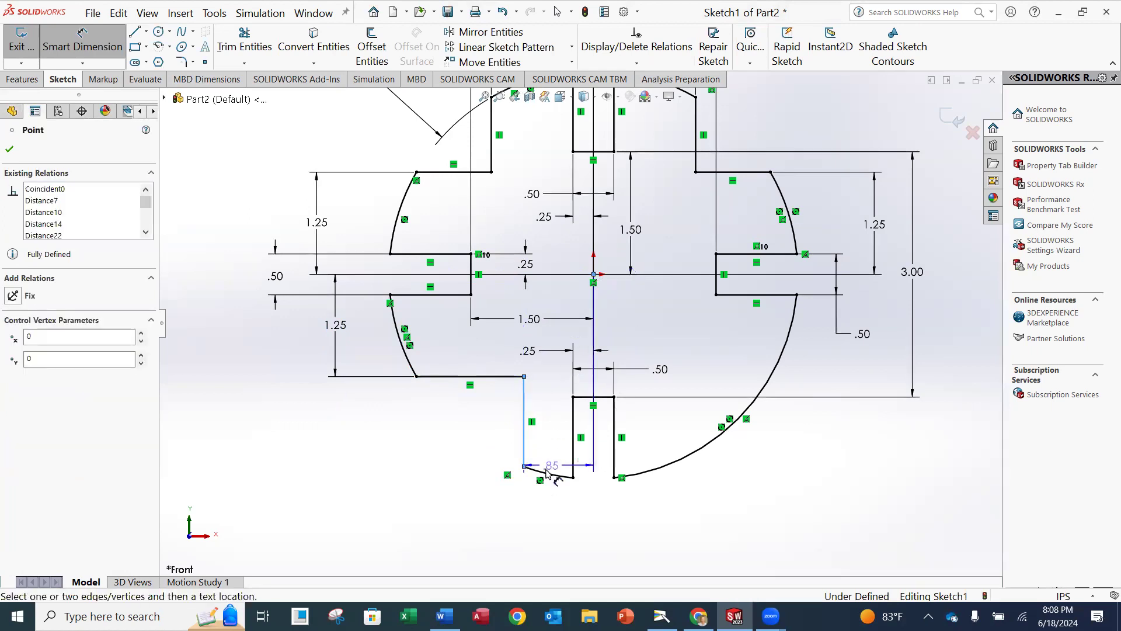
pyautogui.click(480, 533)
pyautogui.write('1.25')
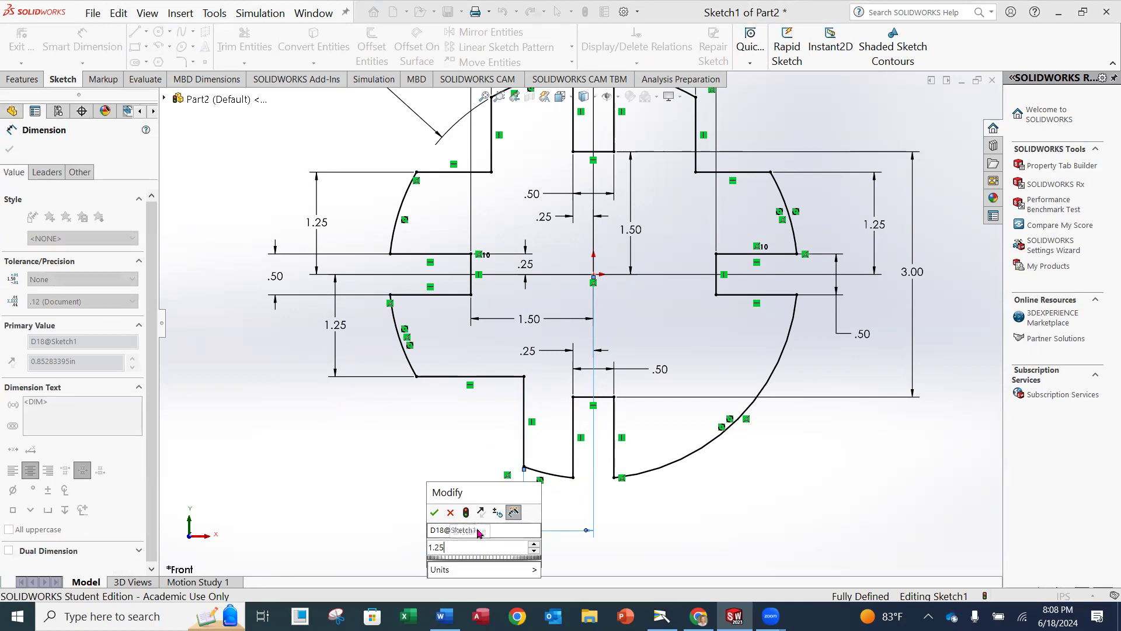
pyautogui.press('Return')
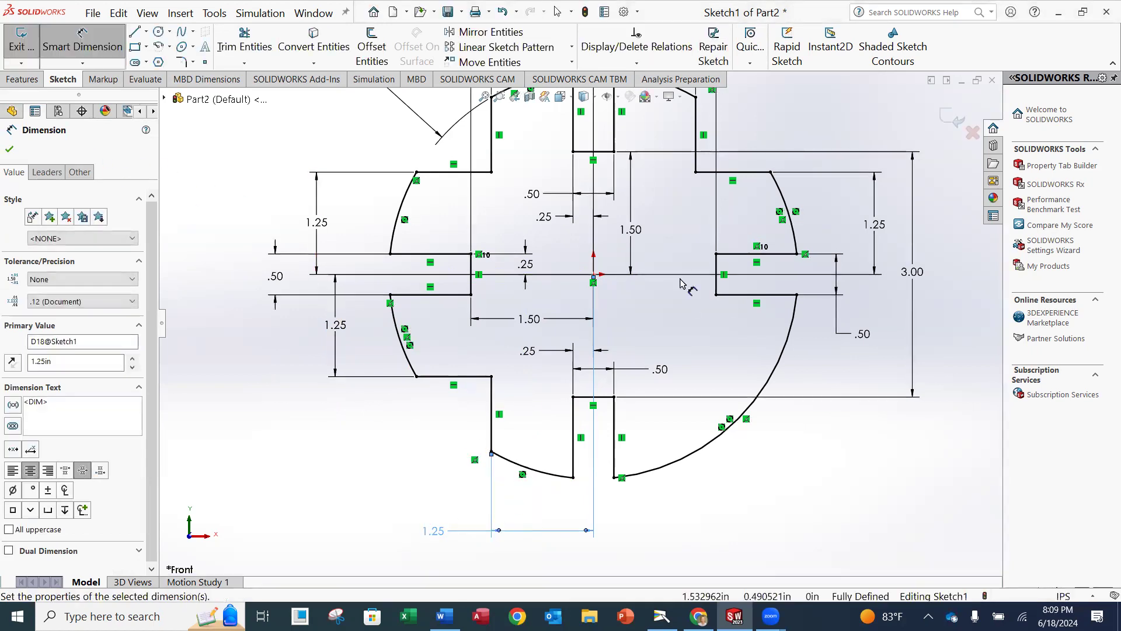
pyautogui.press('Escape')
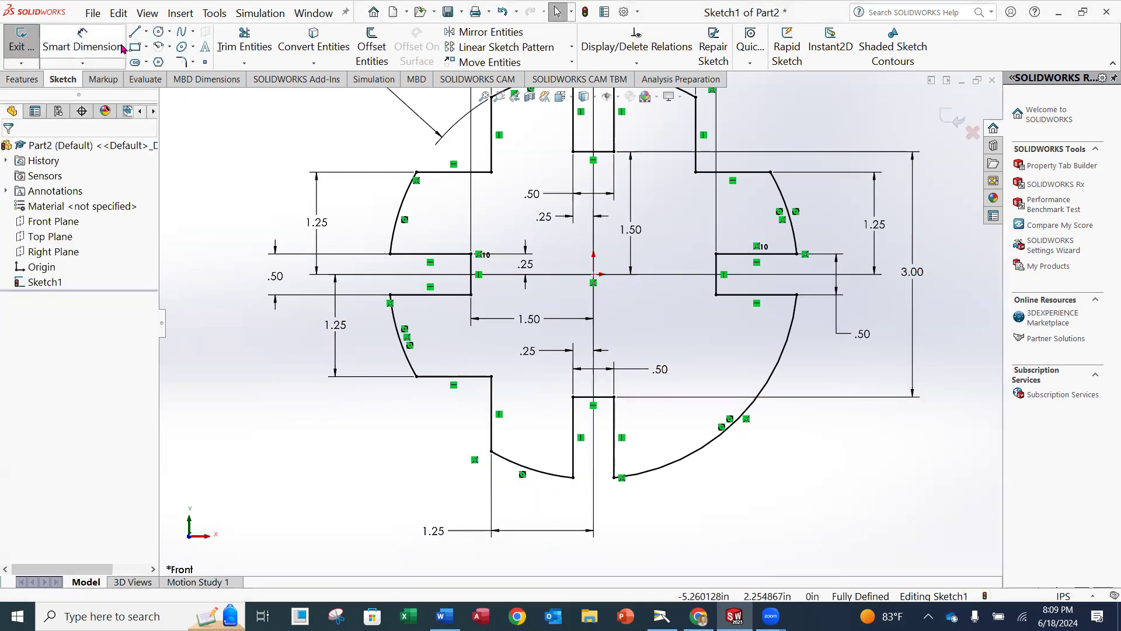
# Sketch the lower-right corner notch with a vertical line about 1.24 in and a horizontal line about 1.17 in long, and trim the arc between them
pyautogui.click(134, 33)
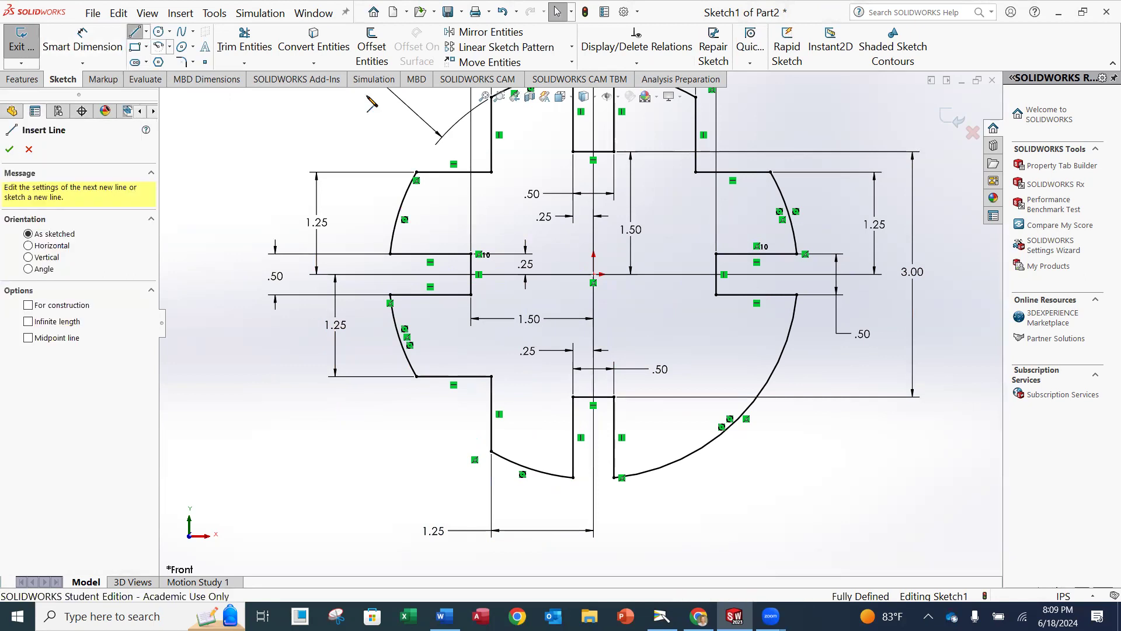
pyautogui.click(686, 456)
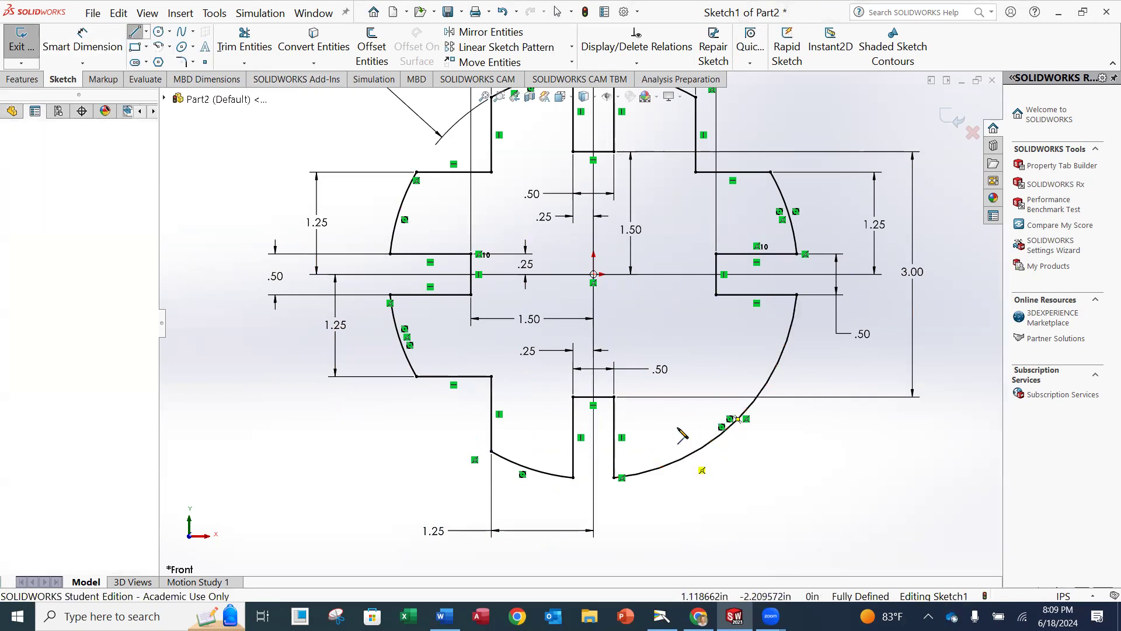
pyautogui.click(686, 355)
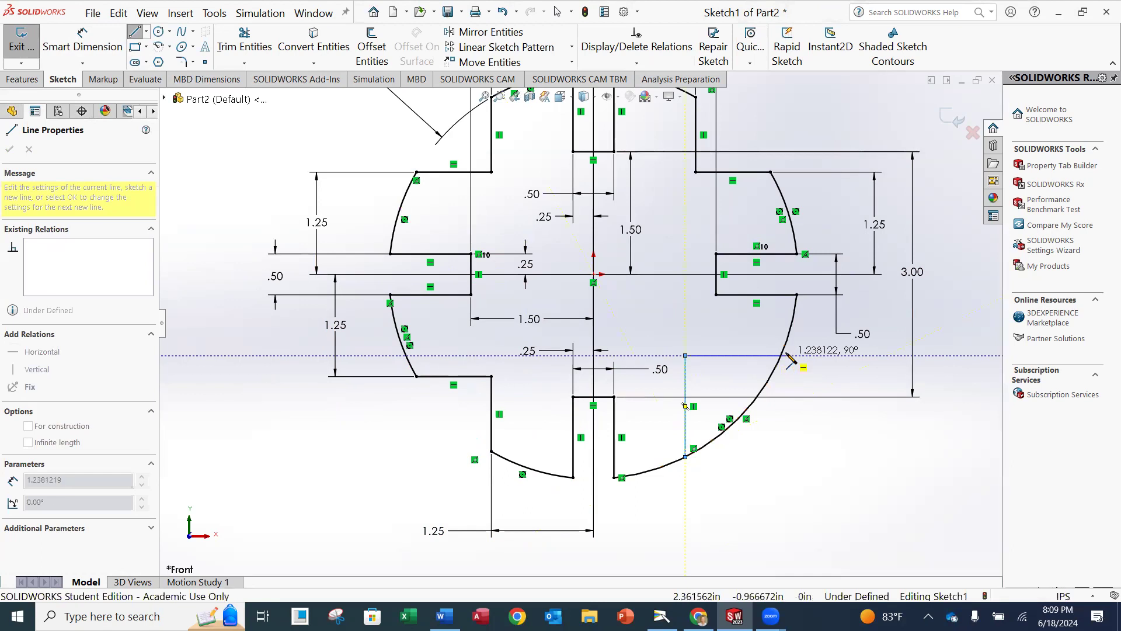
pyautogui.click(781, 355)
pyautogui.press('Escape')
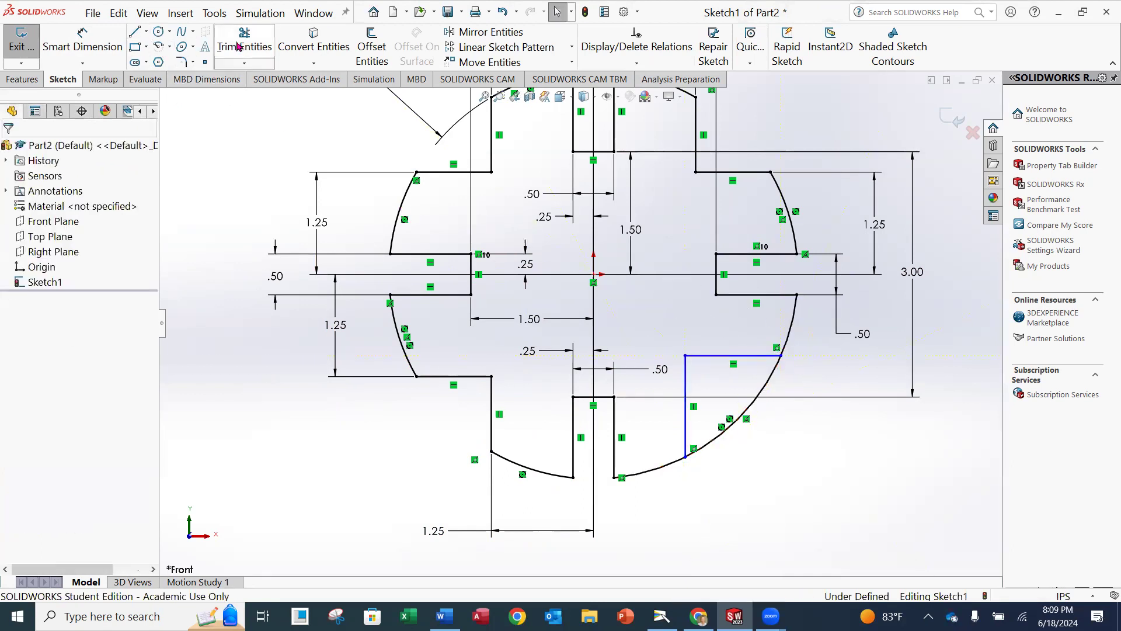
pyautogui.click(229, 48)
pyautogui.moveTo(805, 391); pyautogui.dragTo(767, 379)
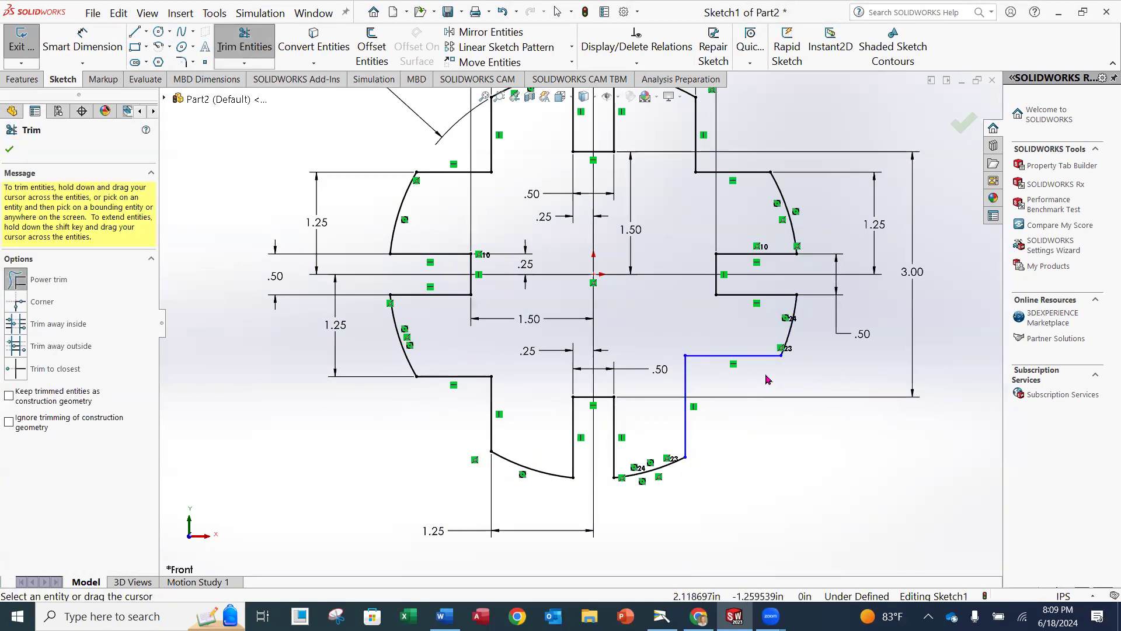
pyautogui.press('Escape')
# Dimension the lower-right notch's horizontal line 1.25 in from the origin
pyautogui.click(82, 42)
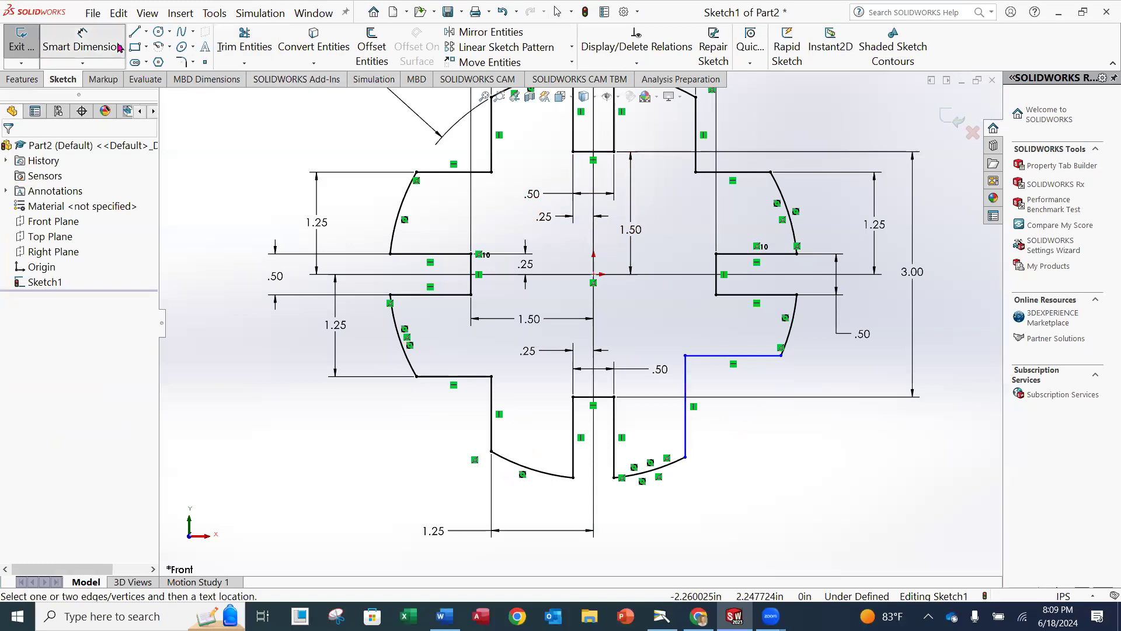
pyautogui.click(724, 356)
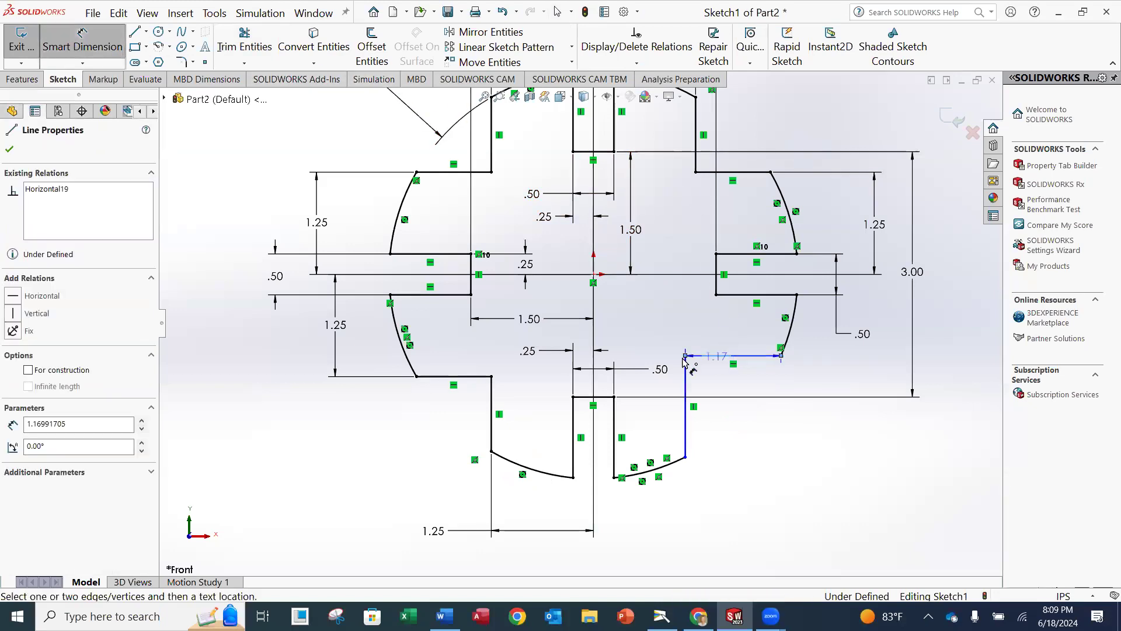
pyautogui.click(594, 274)
pyautogui.click(887, 323)
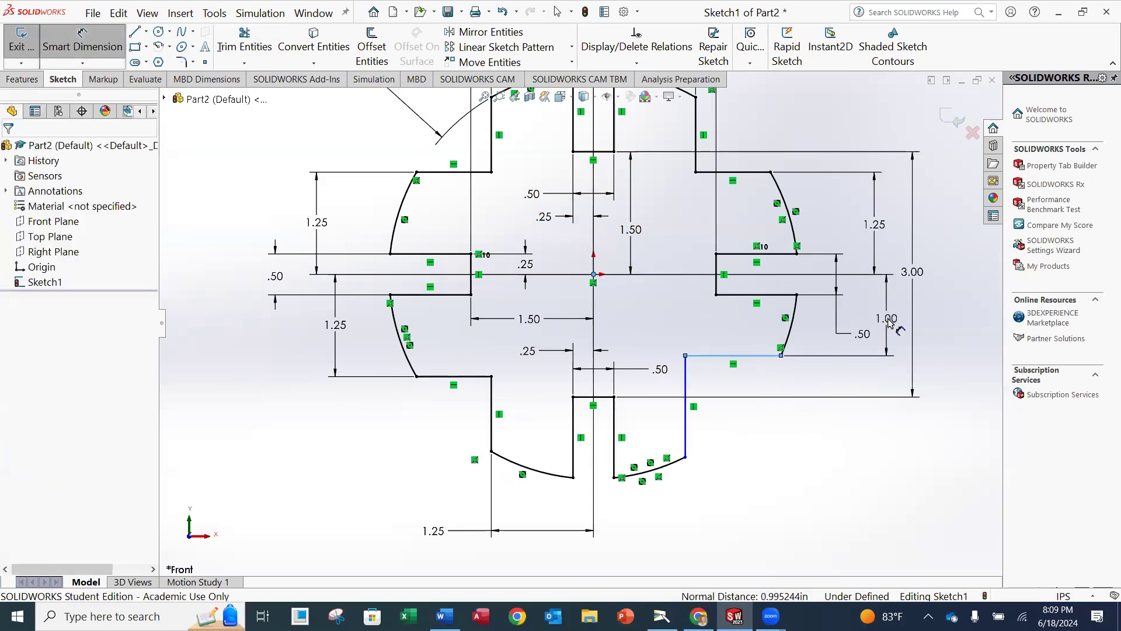
pyautogui.press('Return')
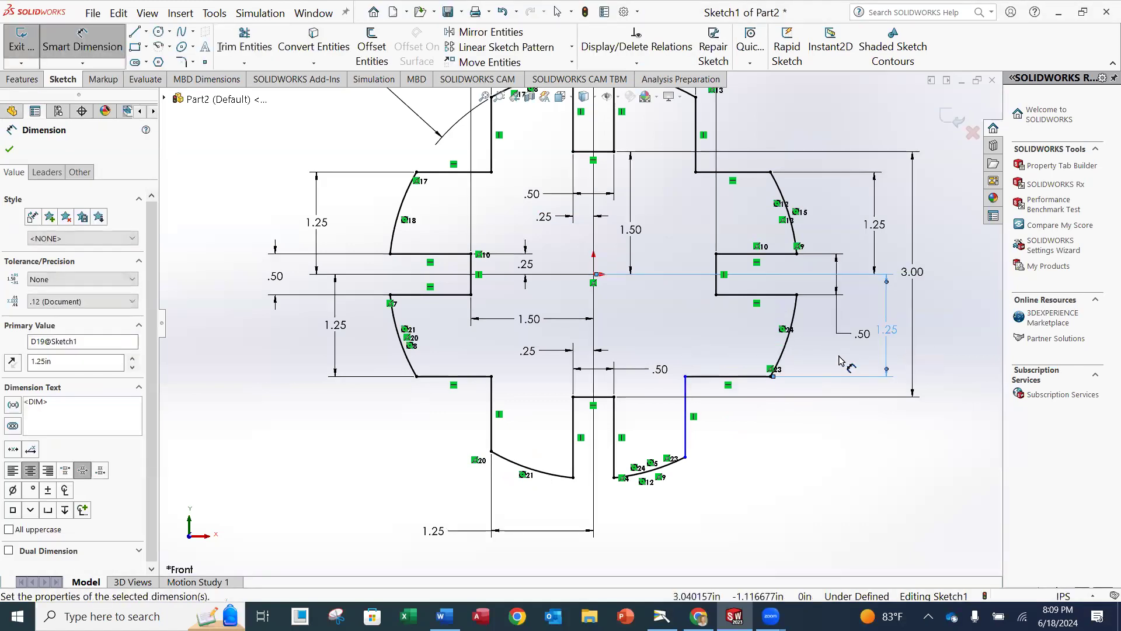
# Dimension the lower-right notch's vertical line 1.25 in from the origin
pyautogui.click(687, 425)
pyautogui.click(594, 274)
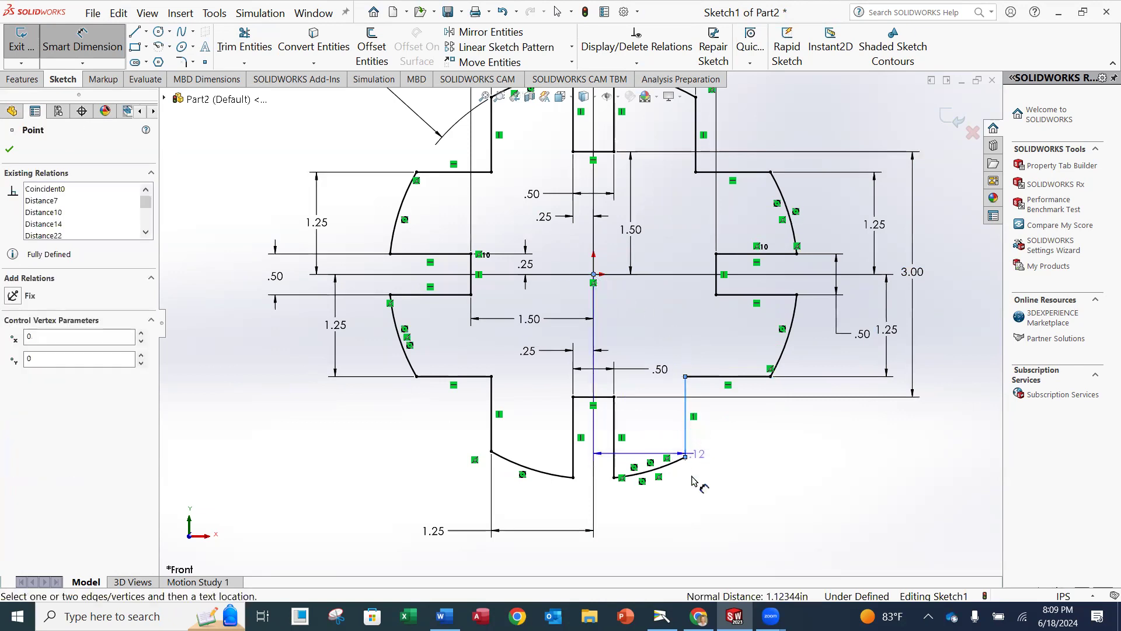
pyautogui.click(643, 528)
pyautogui.write('1.25')
pyautogui.press('Return')
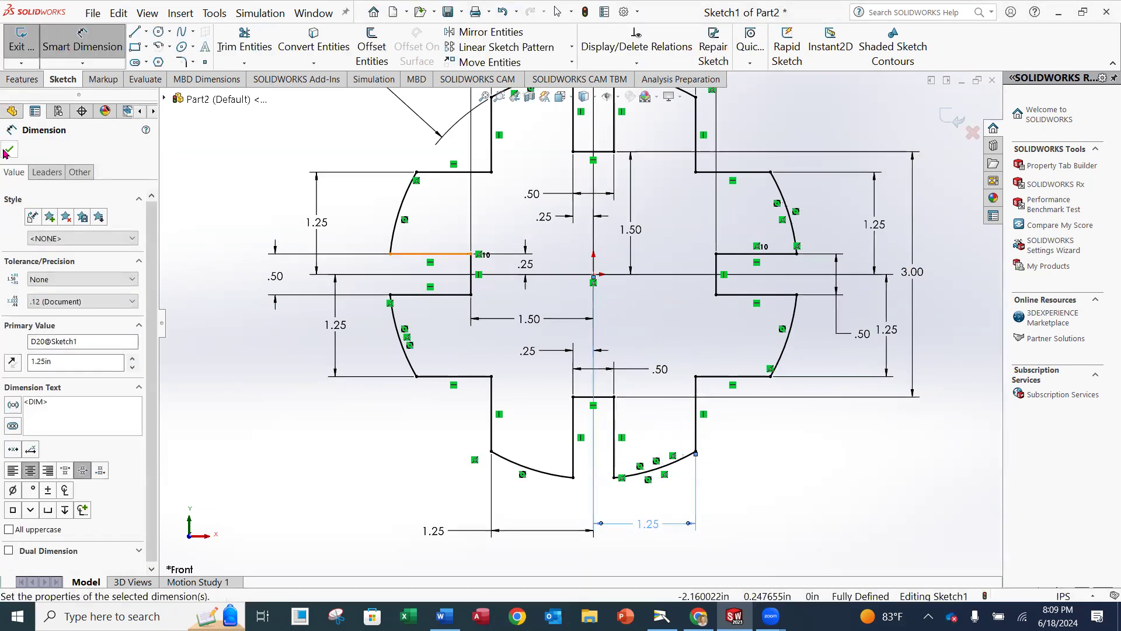
pyautogui.click(8, 151)
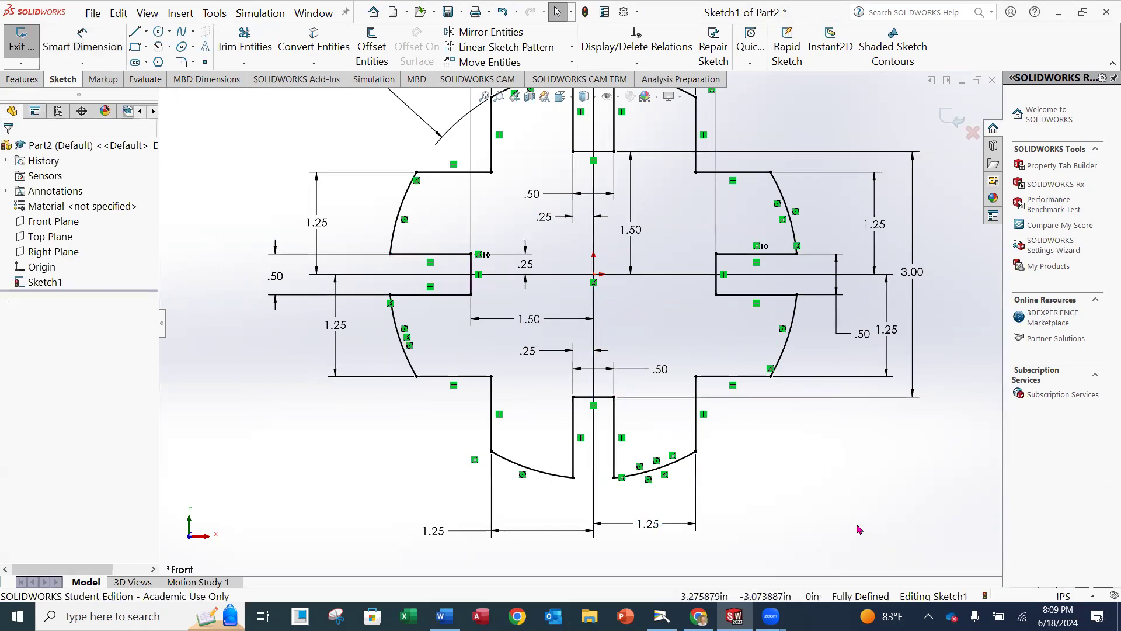
pyautogui.press('f')
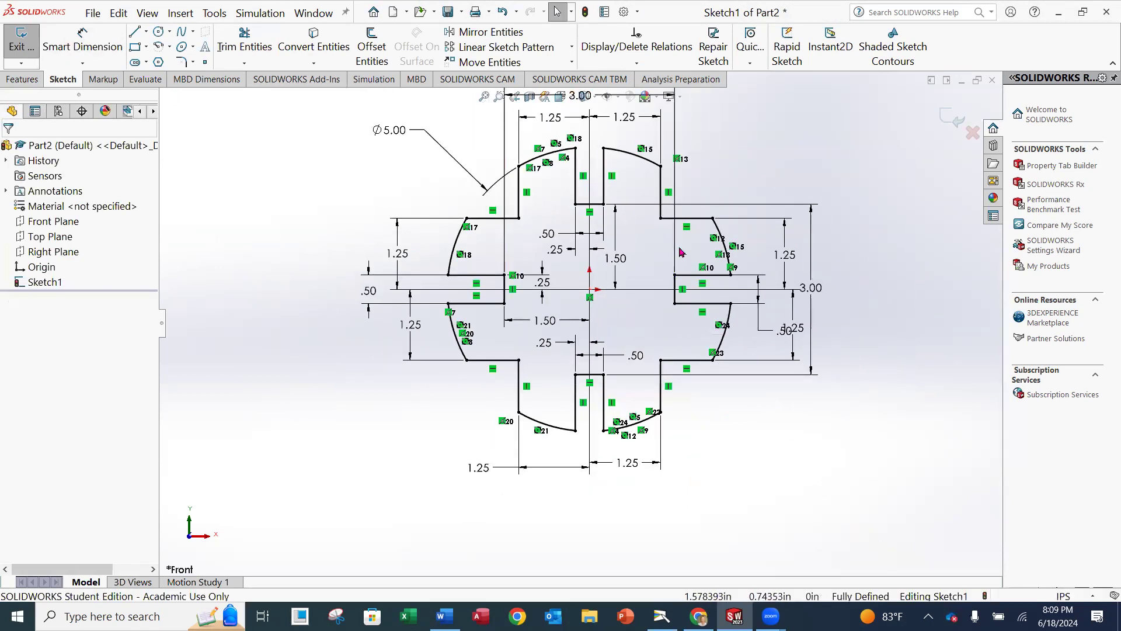
pyautogui.press('f')
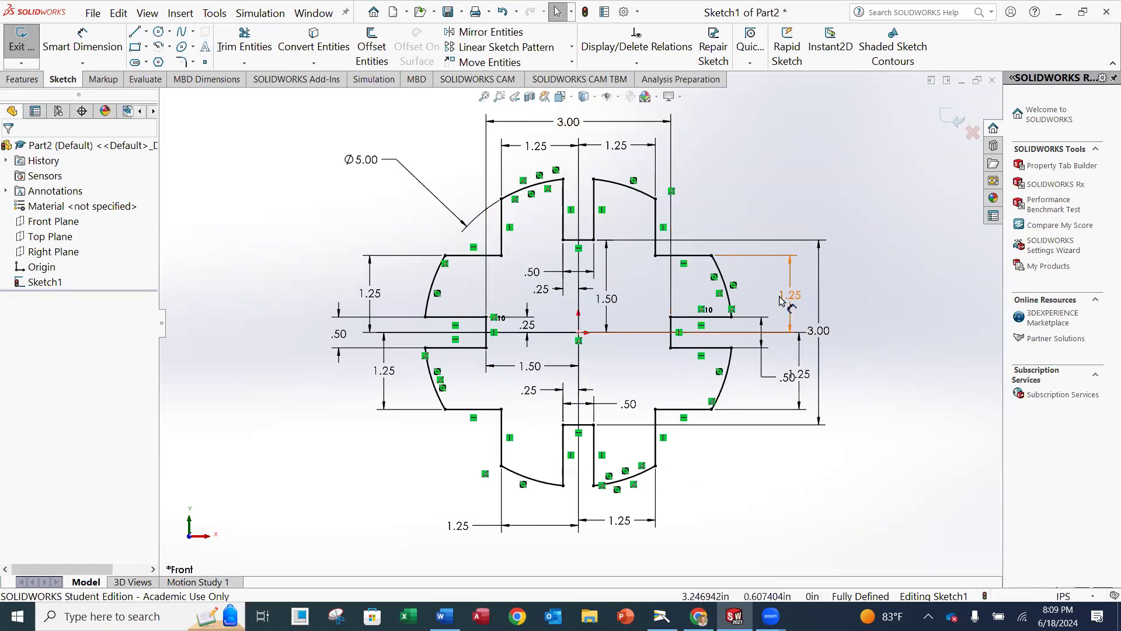